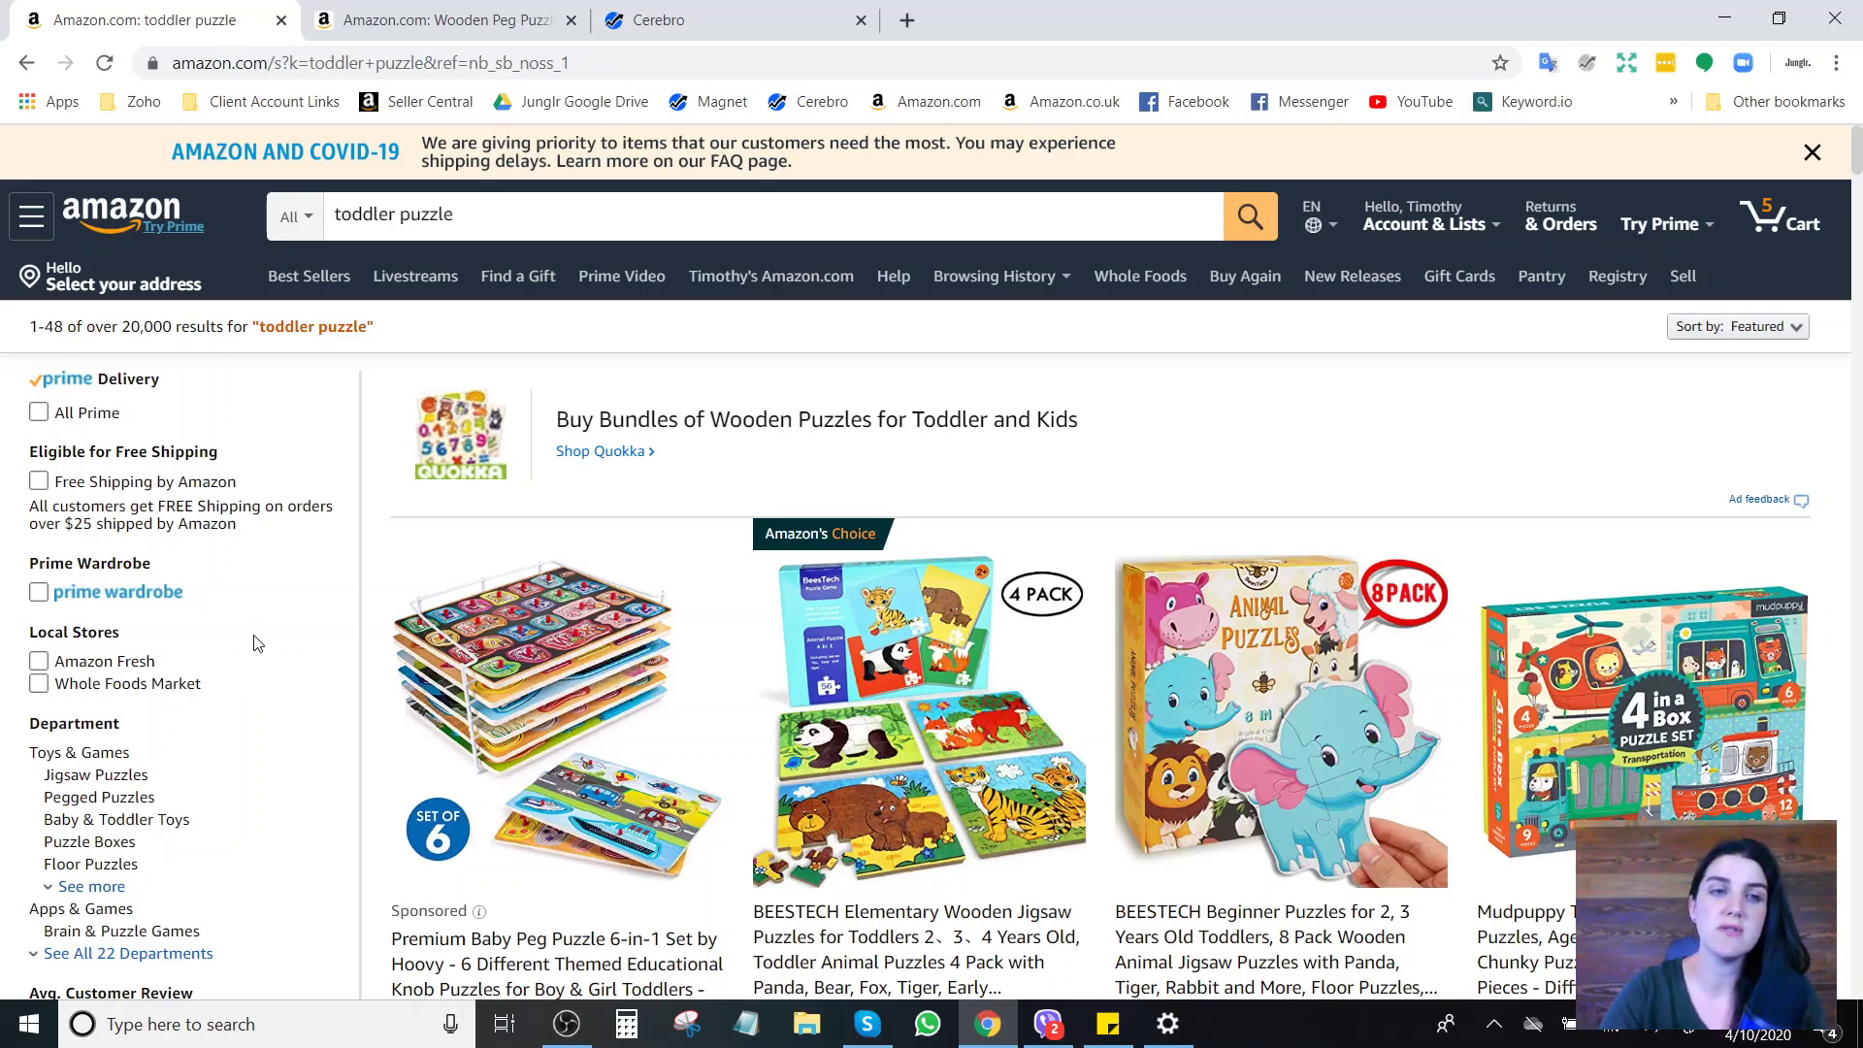
Browse the toddler puzzle search results and open the WOOD CITY Wooden Peg Puzzles listing.
left_click(471, 213)
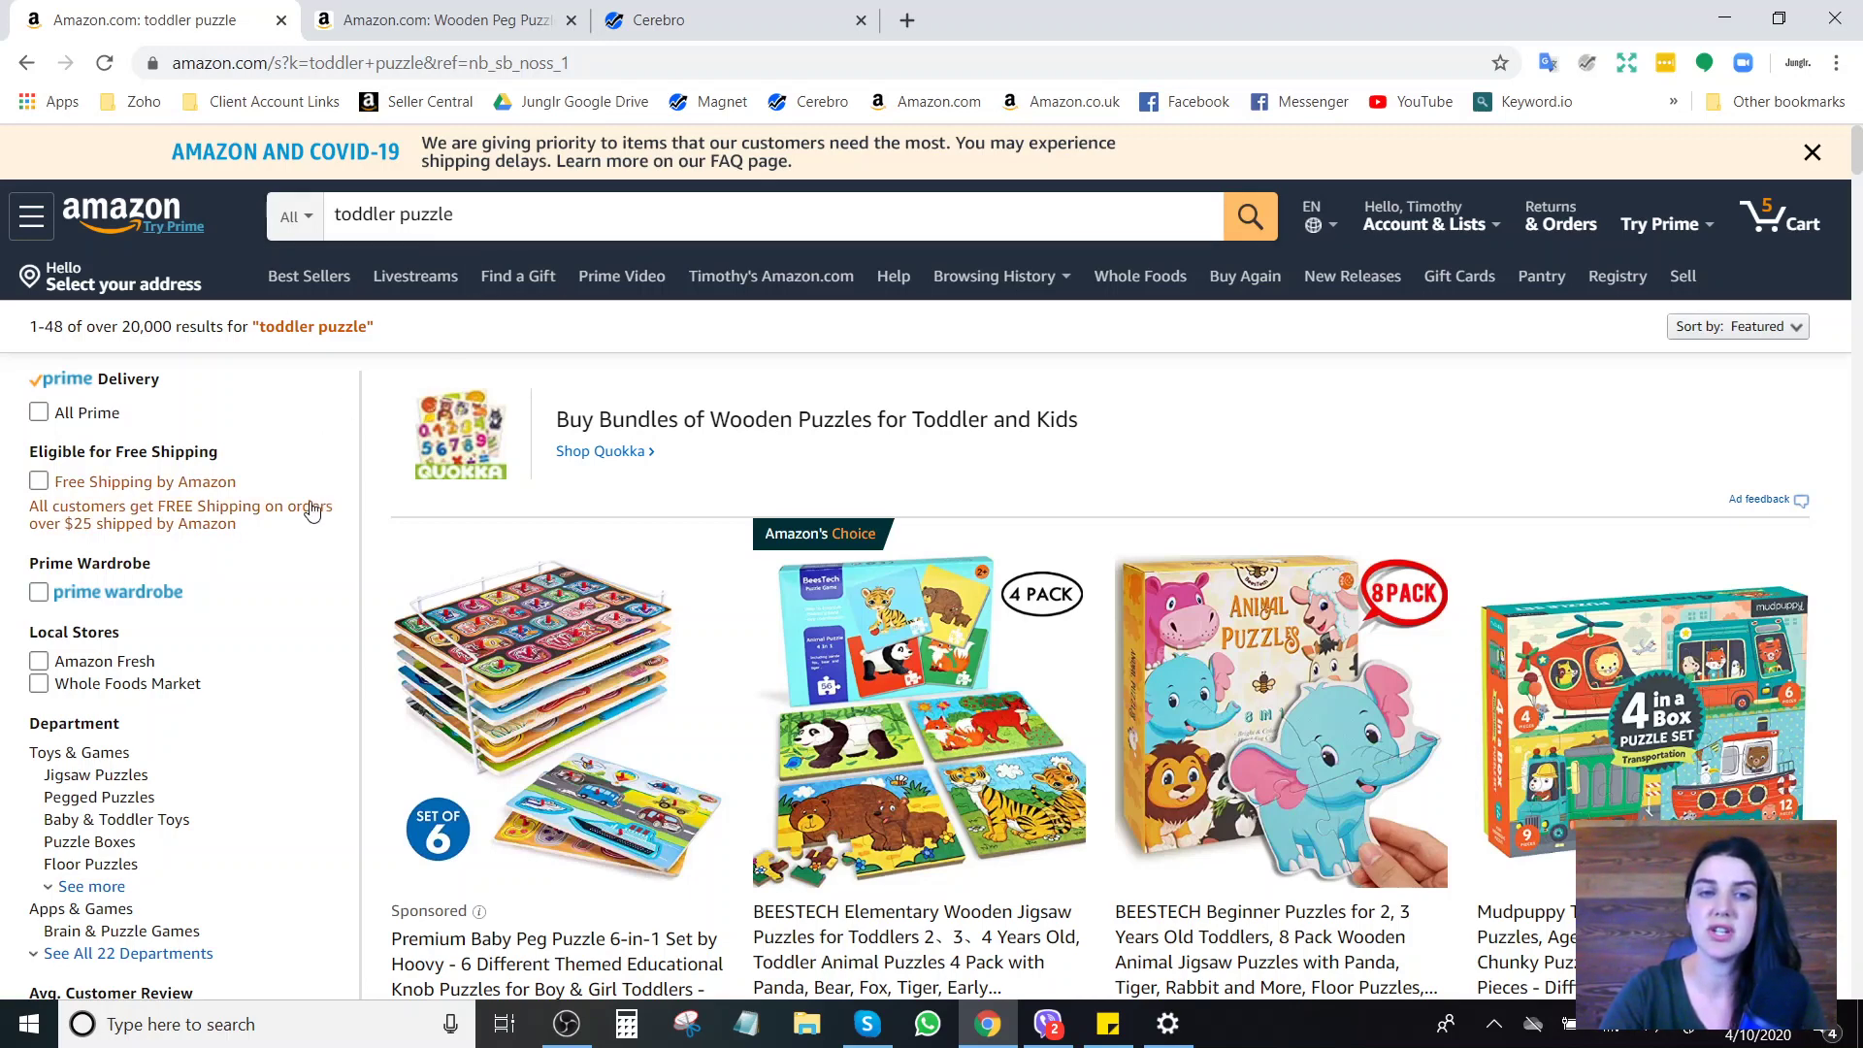
scroll(325, 485, "down", 3)
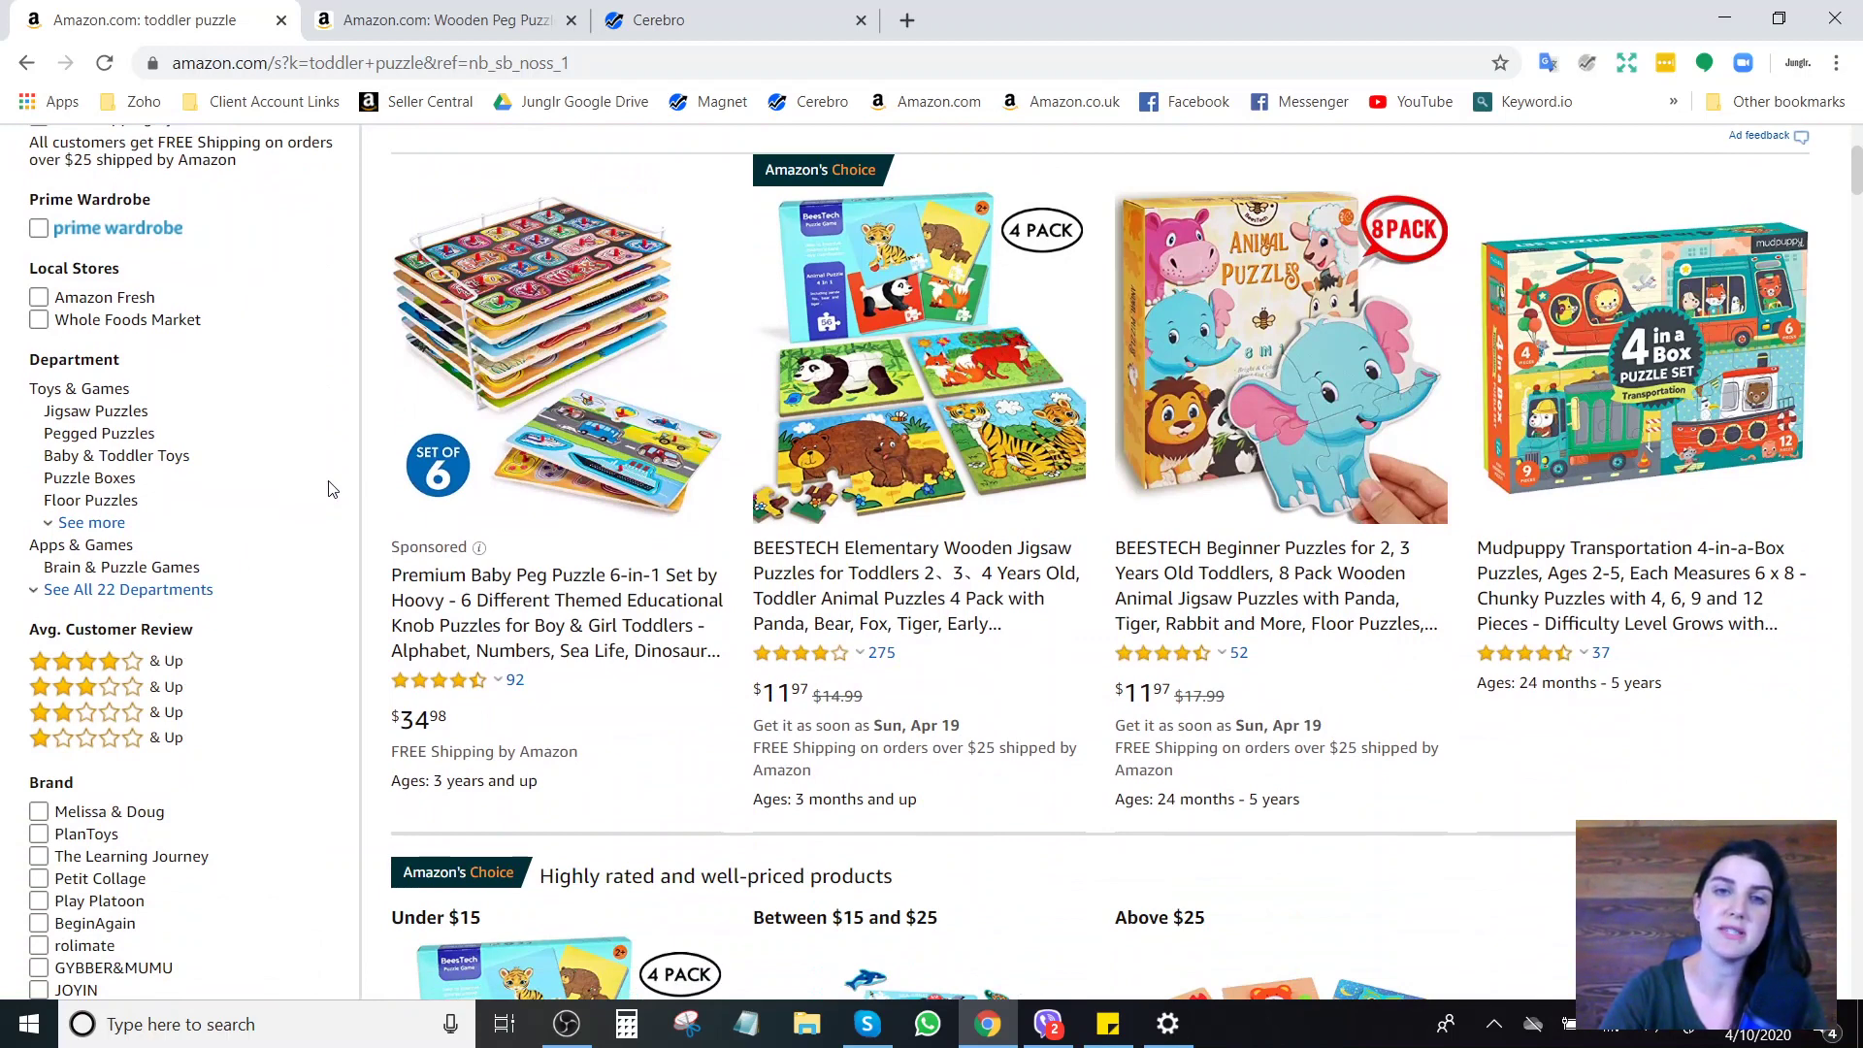
scroll(328, 489, "down", 2)
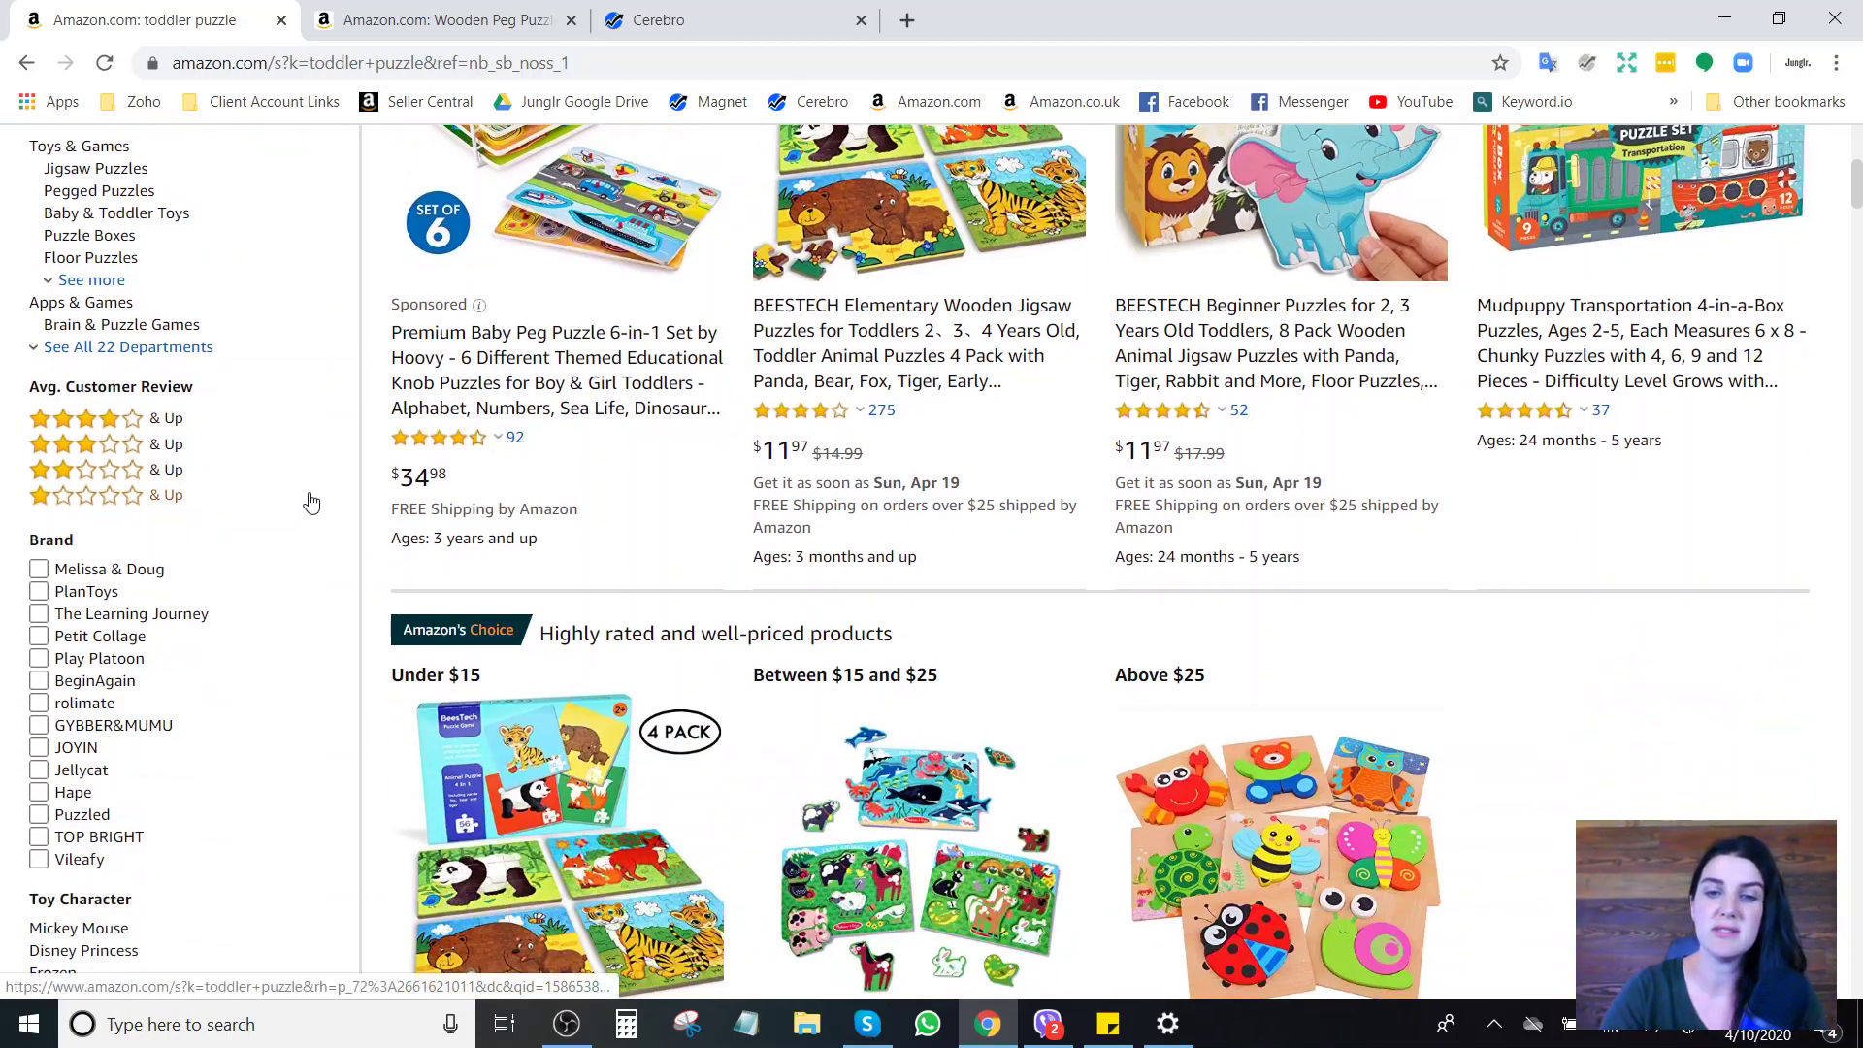
scroll(311, 502, "down", 6)
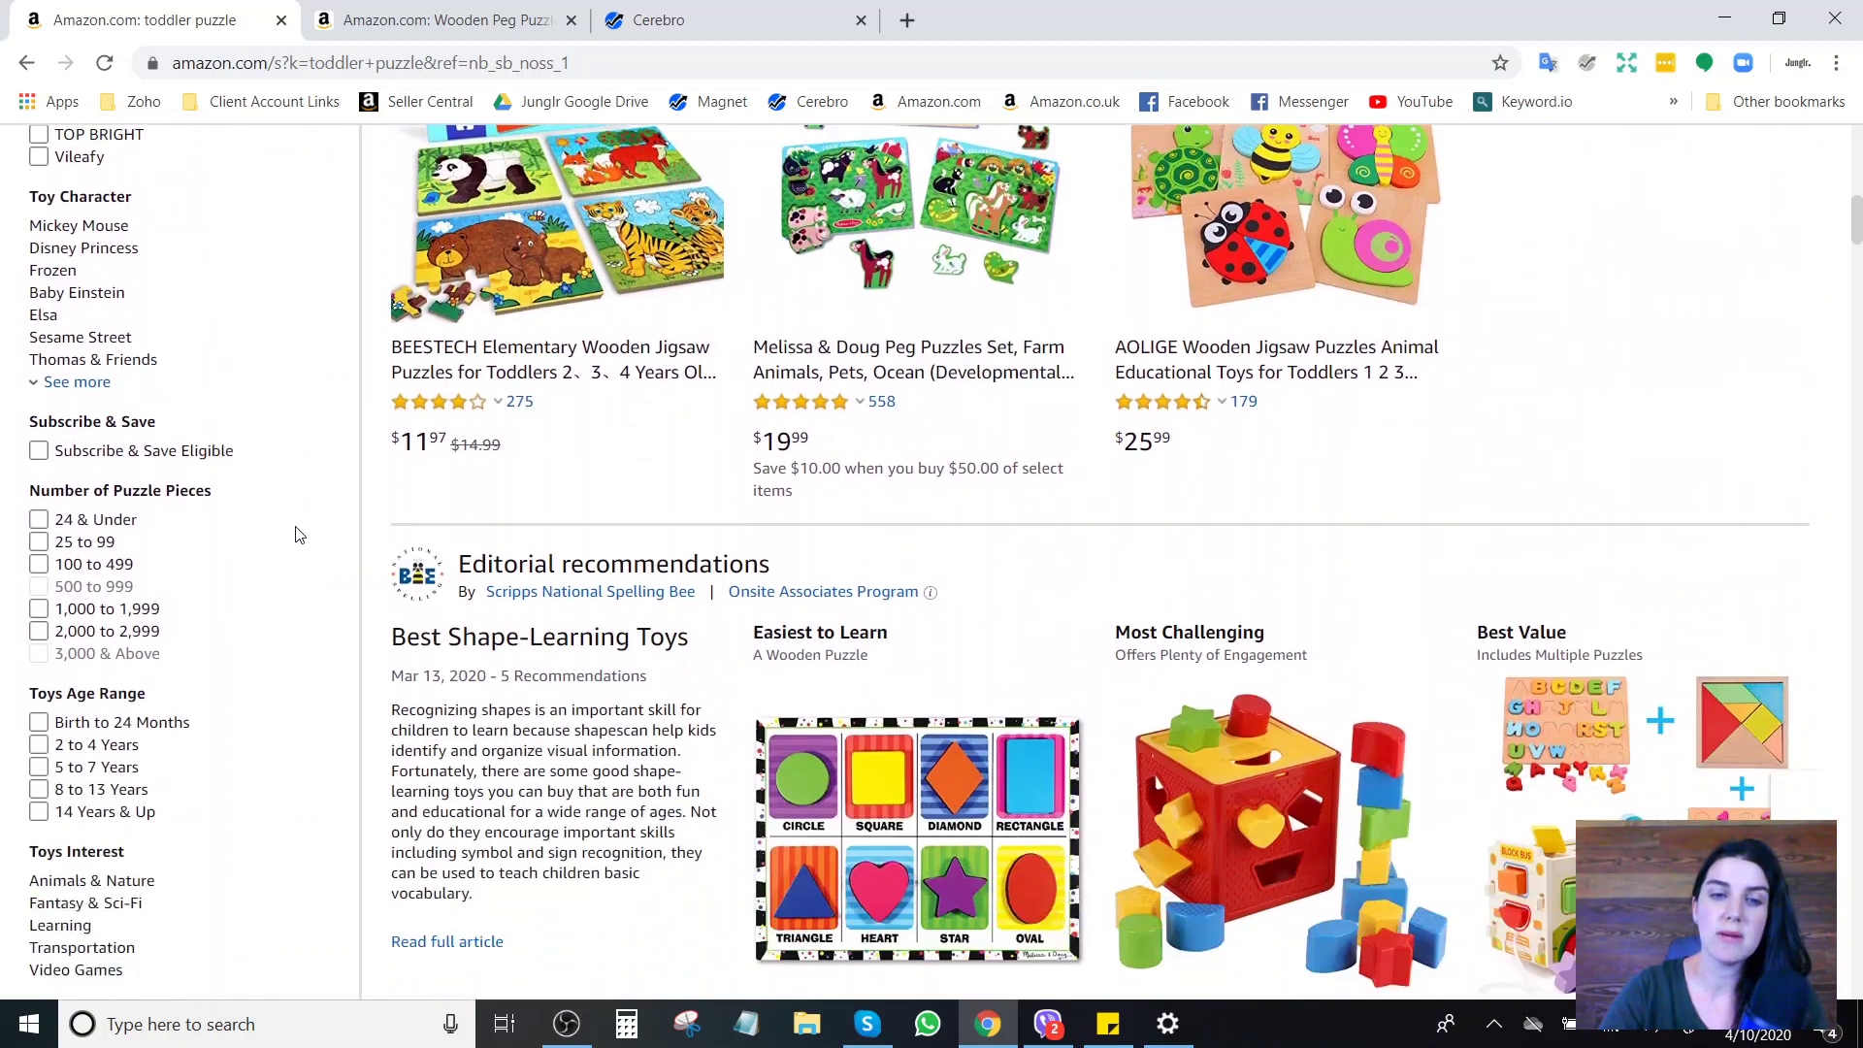
scroll(300, 535, "down", 7)
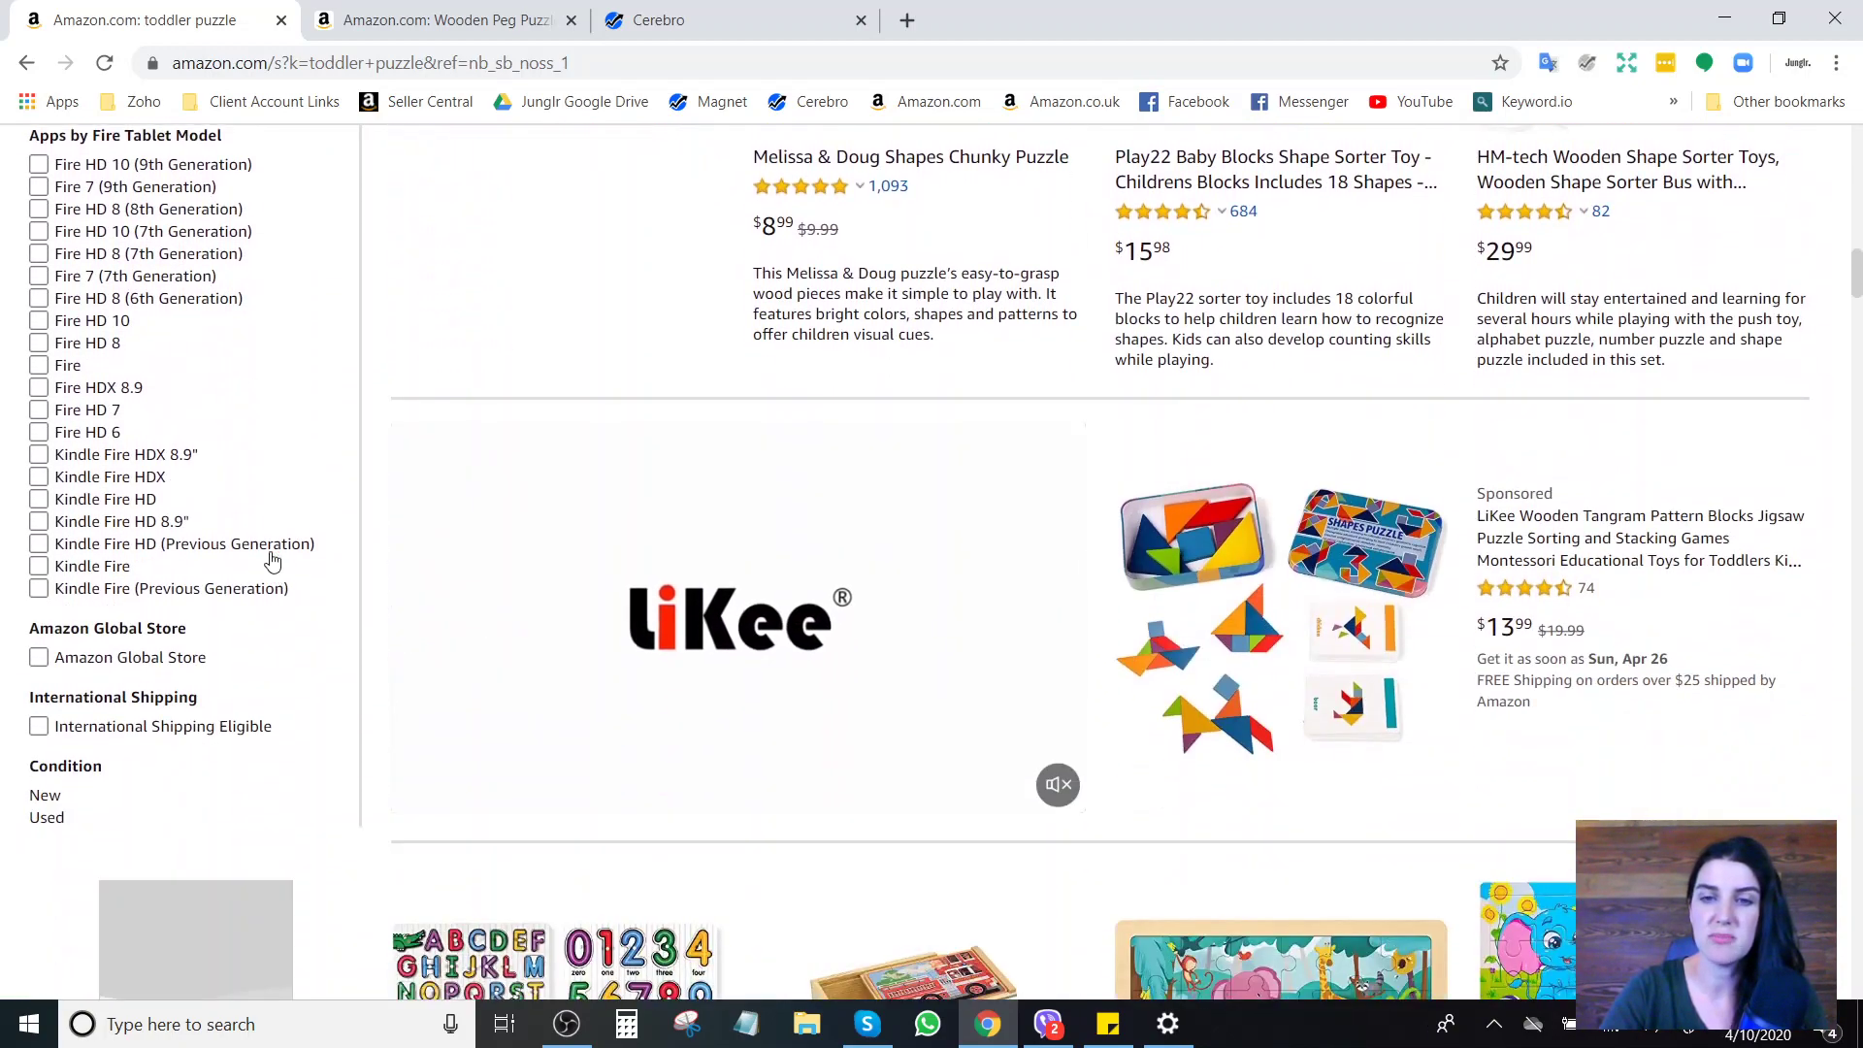
scroll(291, 514, "down", 4)
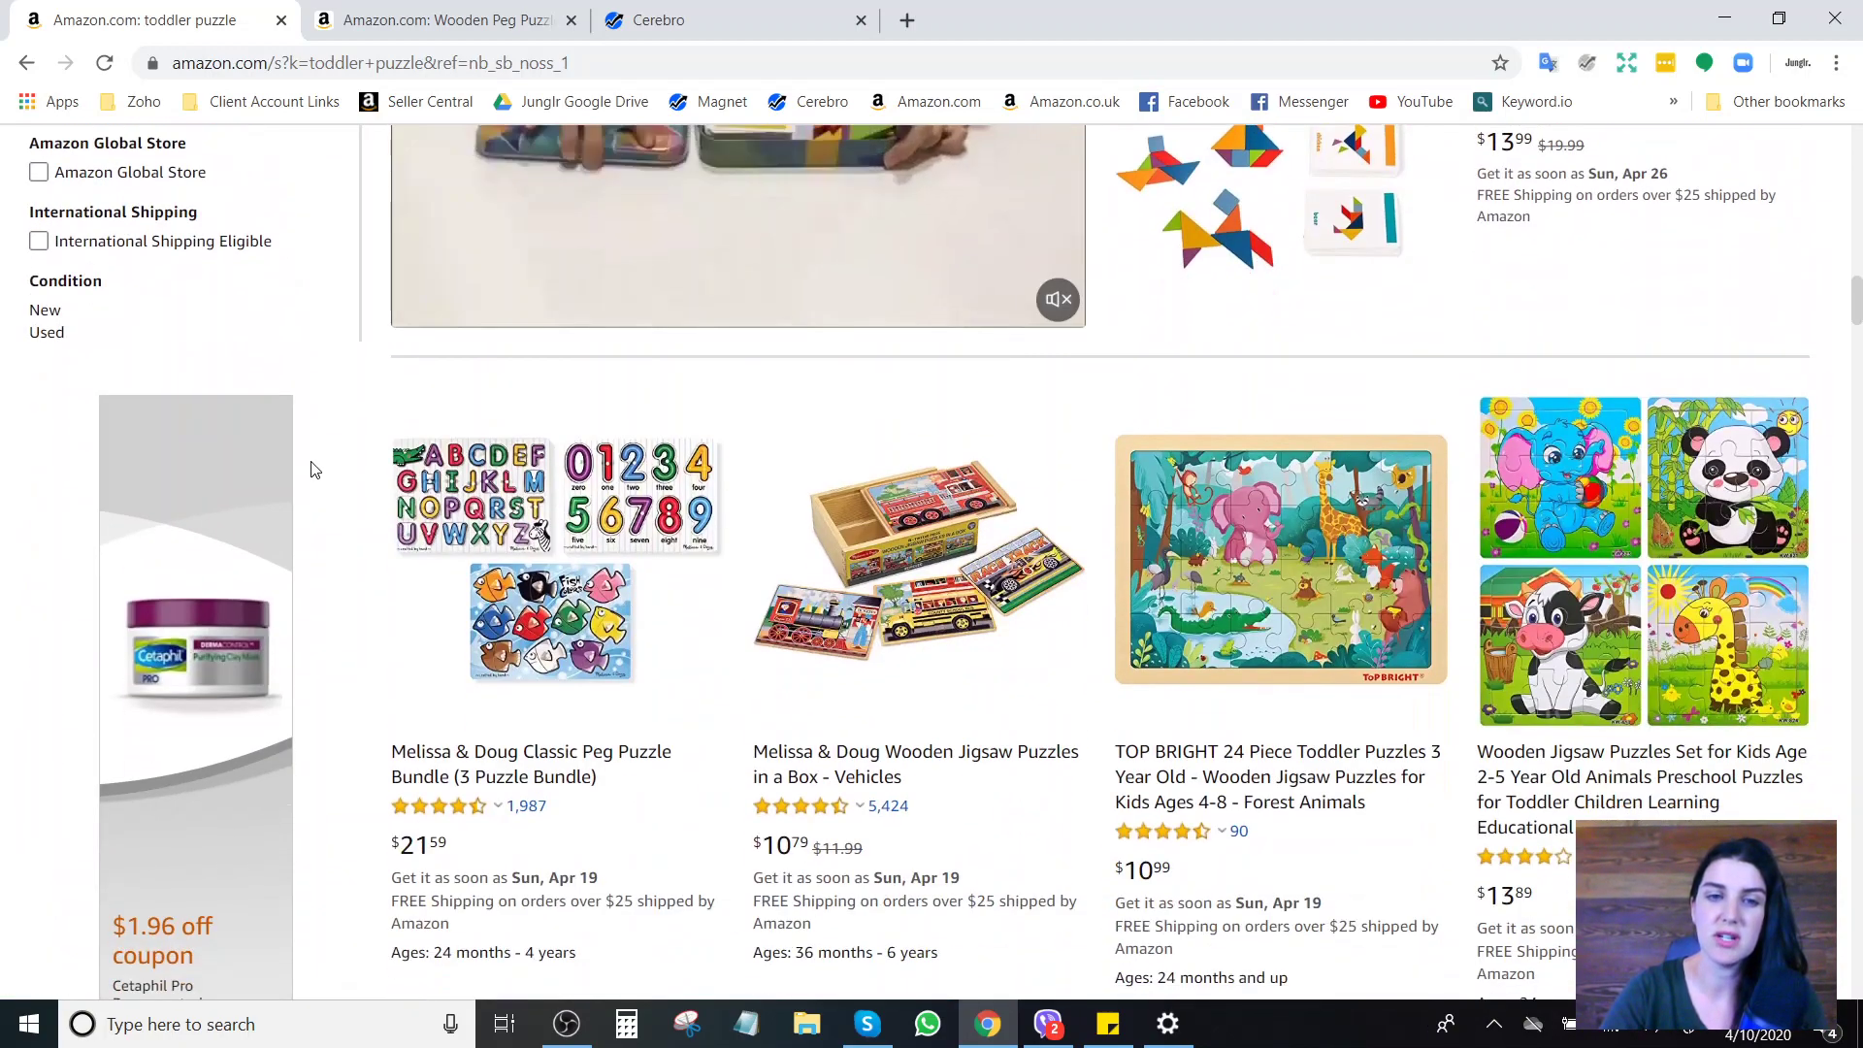
scroll(313, 468, "down", 7)
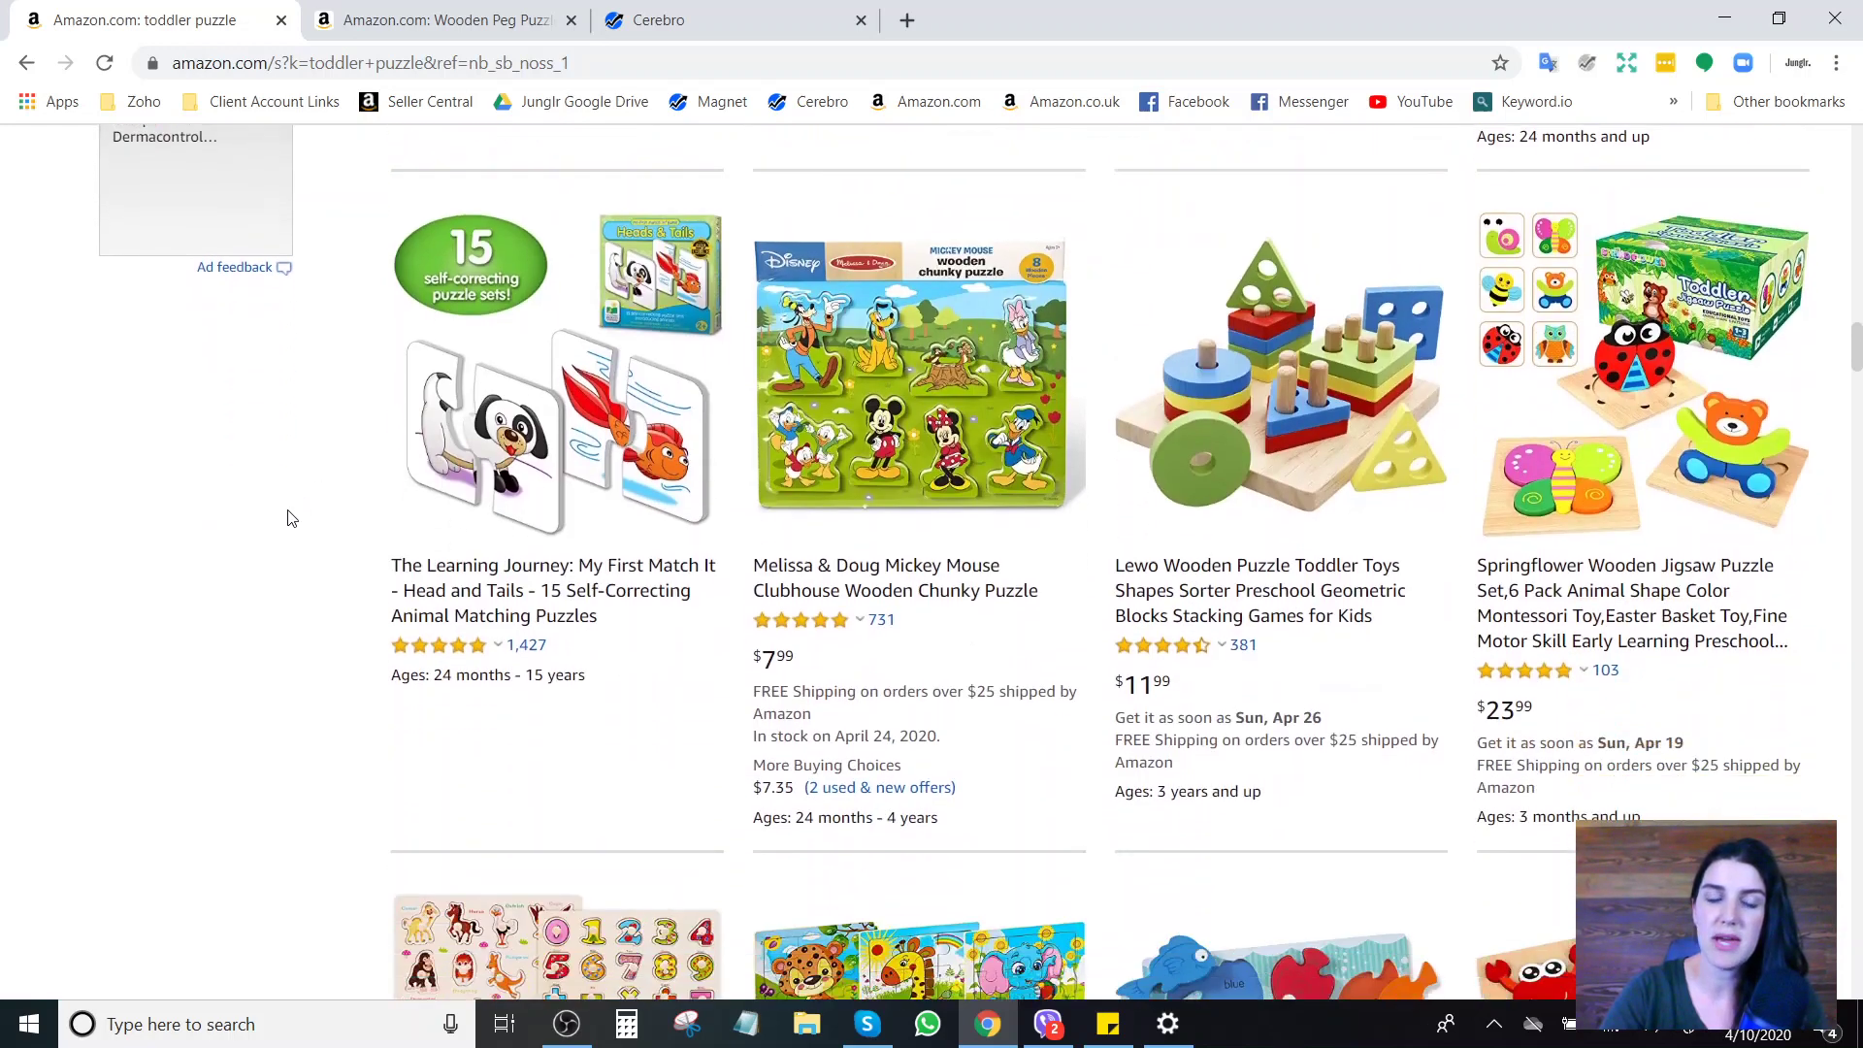
scroll(287, 518, "down", 4)
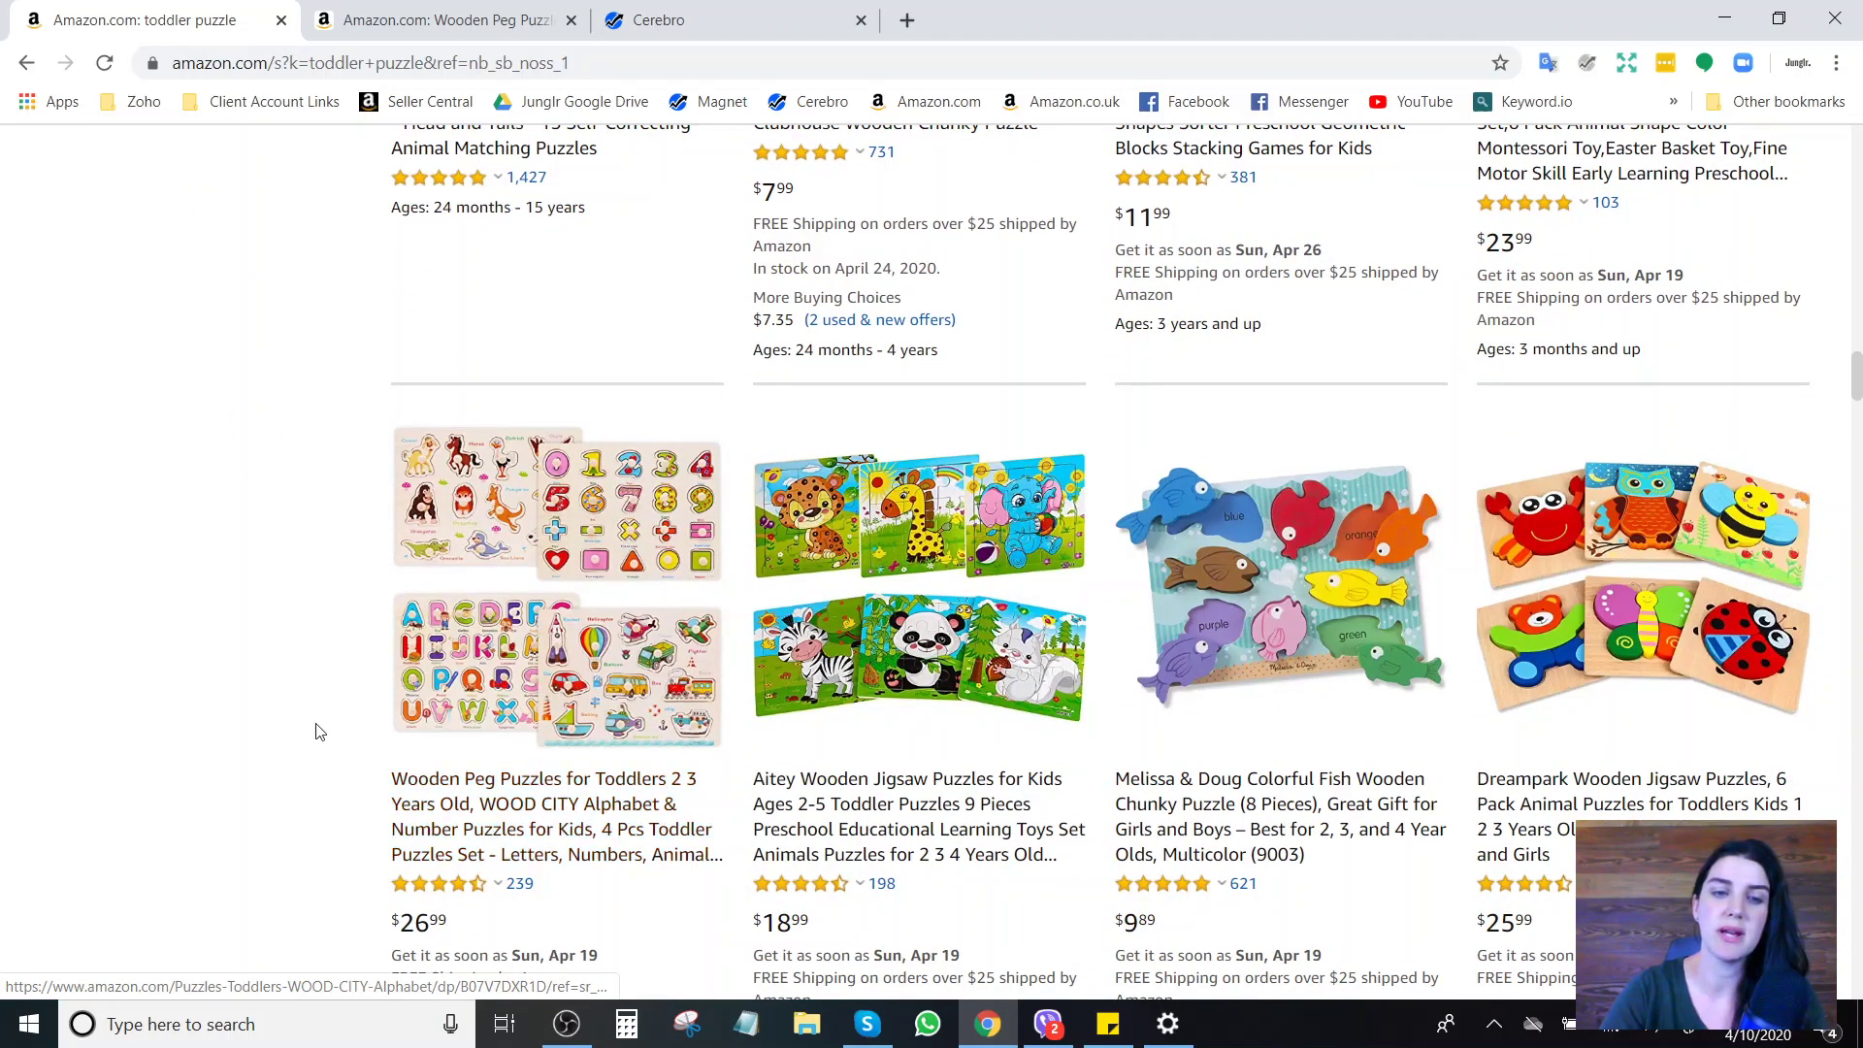
scroll(304, 698, "down", 2)
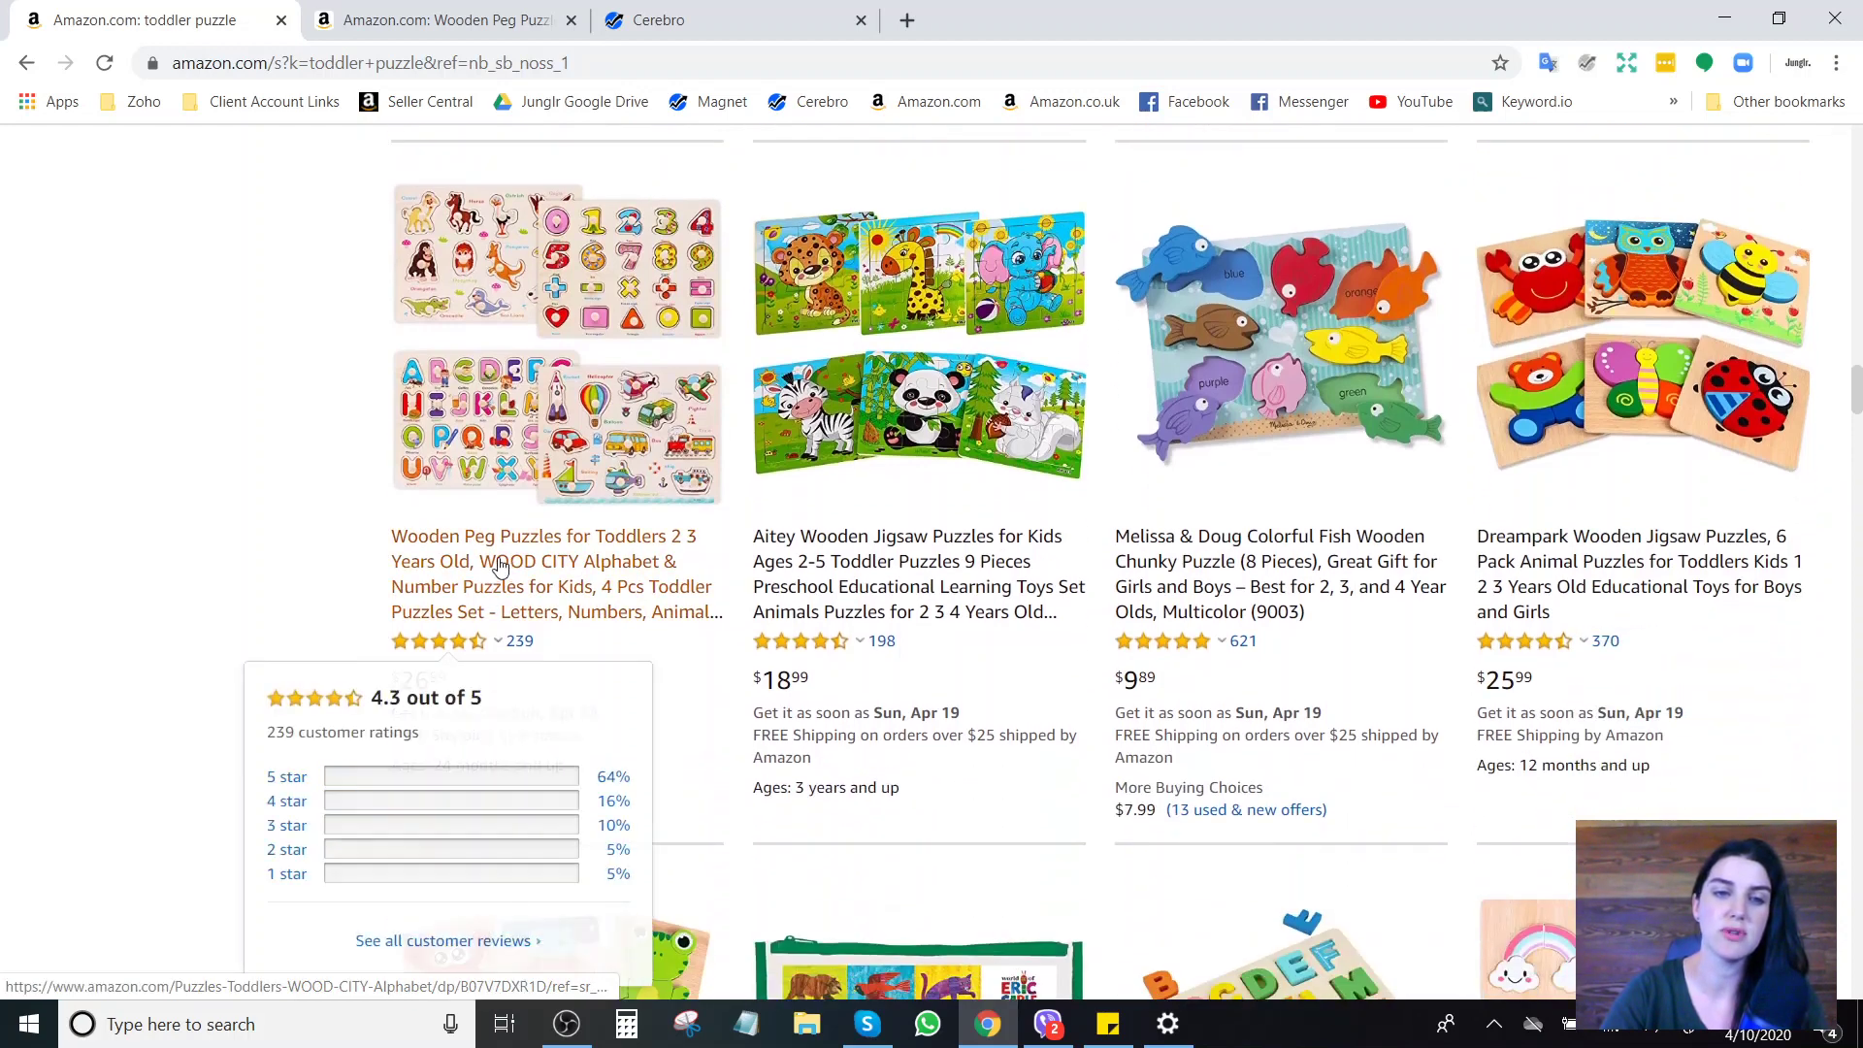
left_click(499, 565)
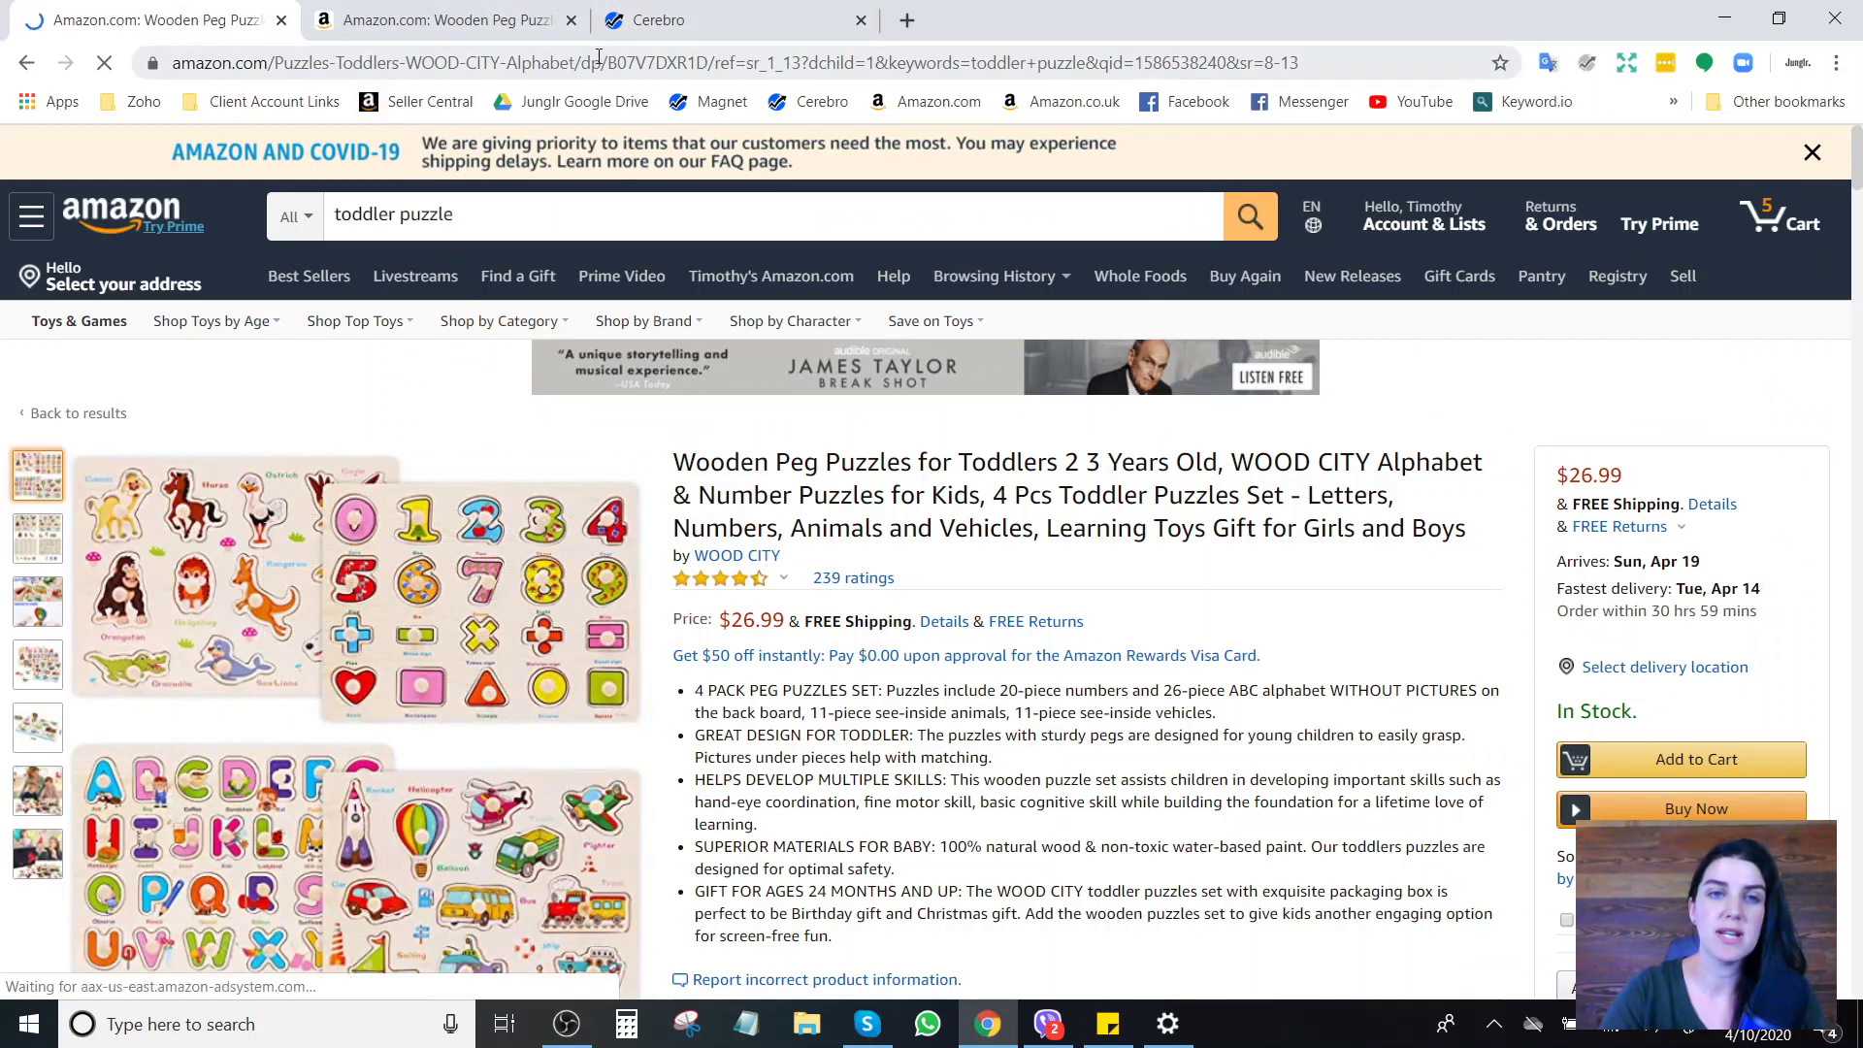
Return to the toddler puzzle results and view the WOOD CITY listing in its already open browser tab.
left_click(27, 64)
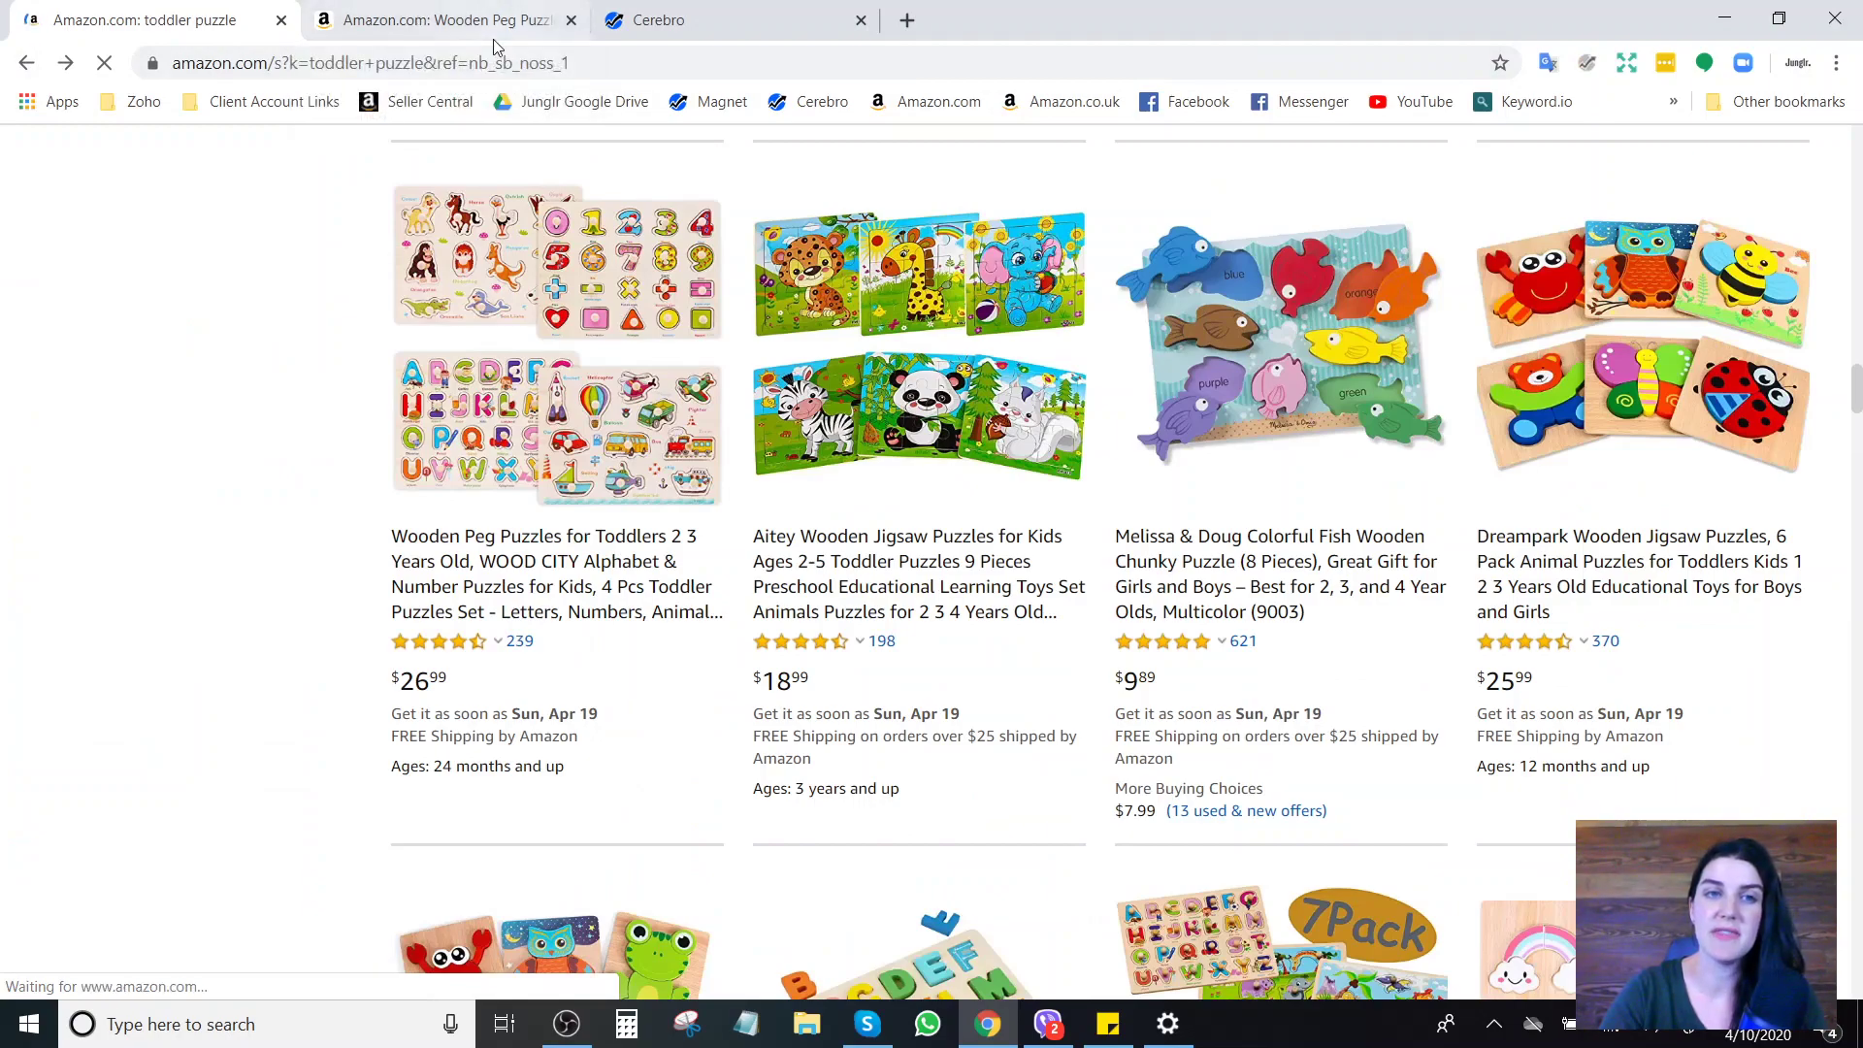
left_click(496, 29)
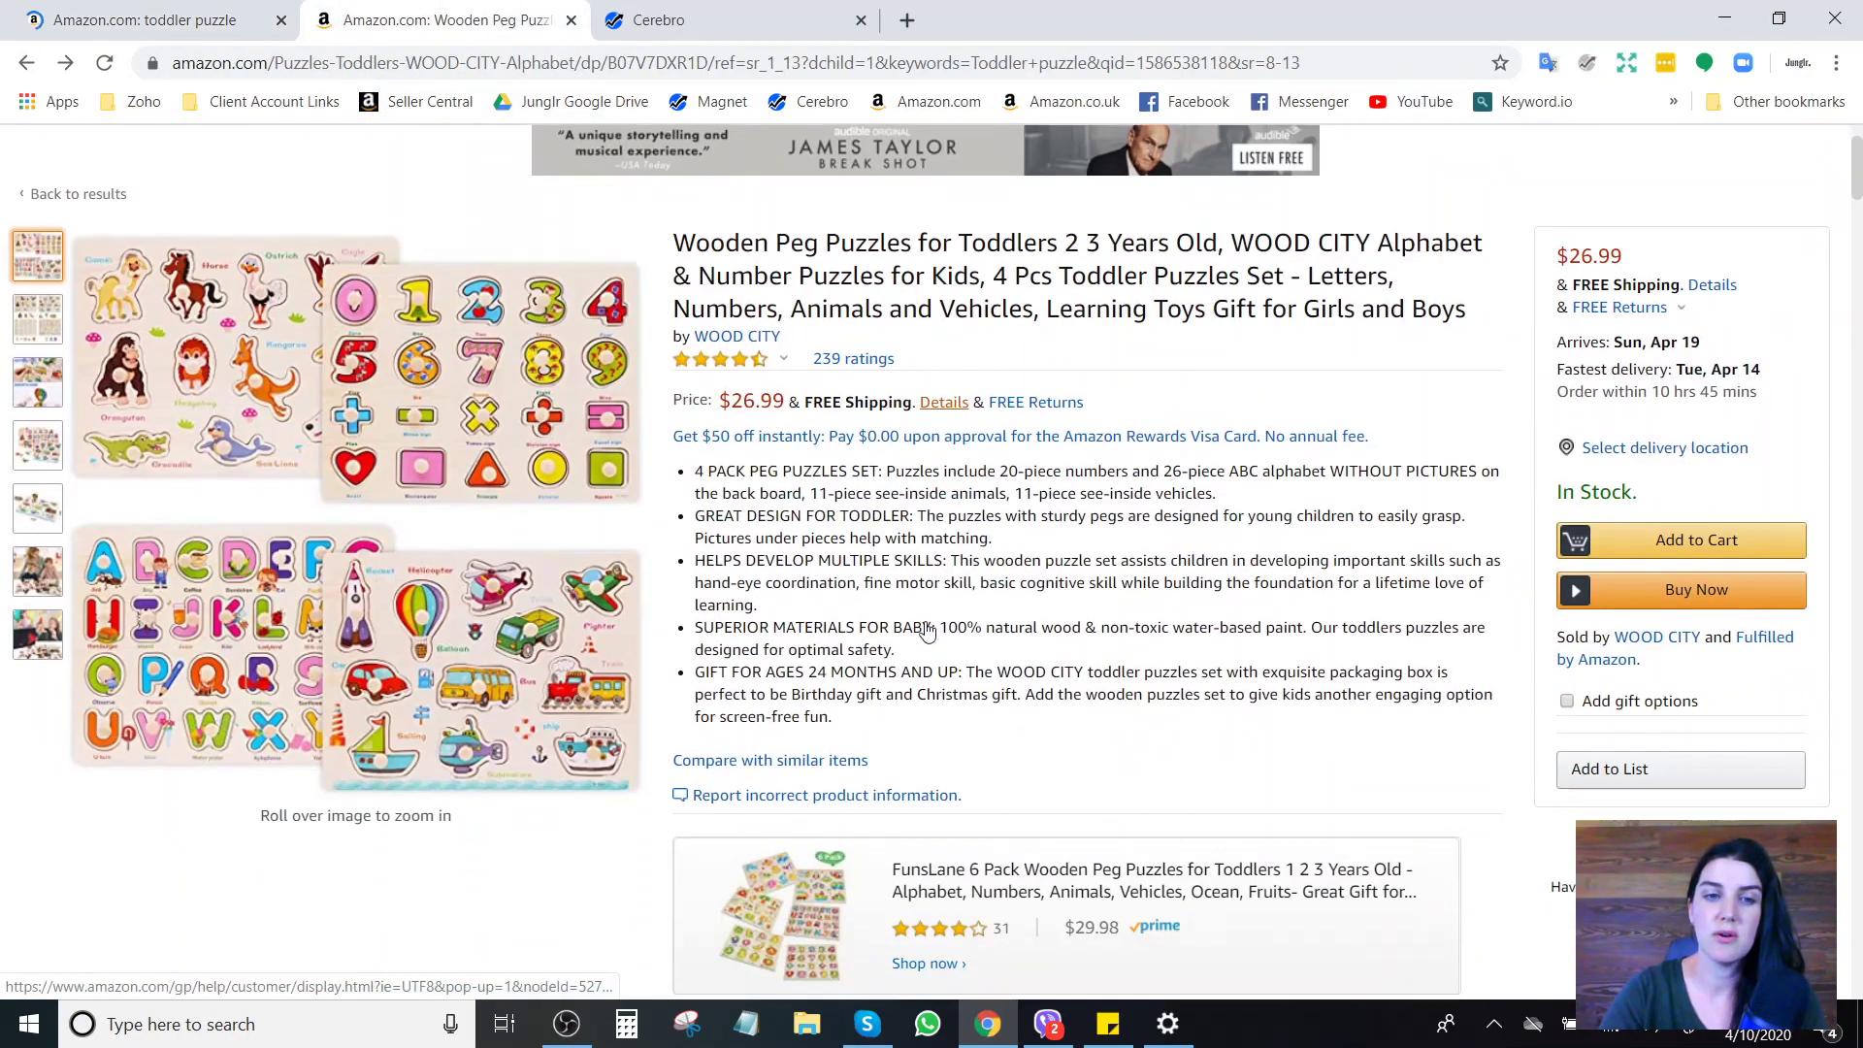
scroll(927, 631, "down", 1)
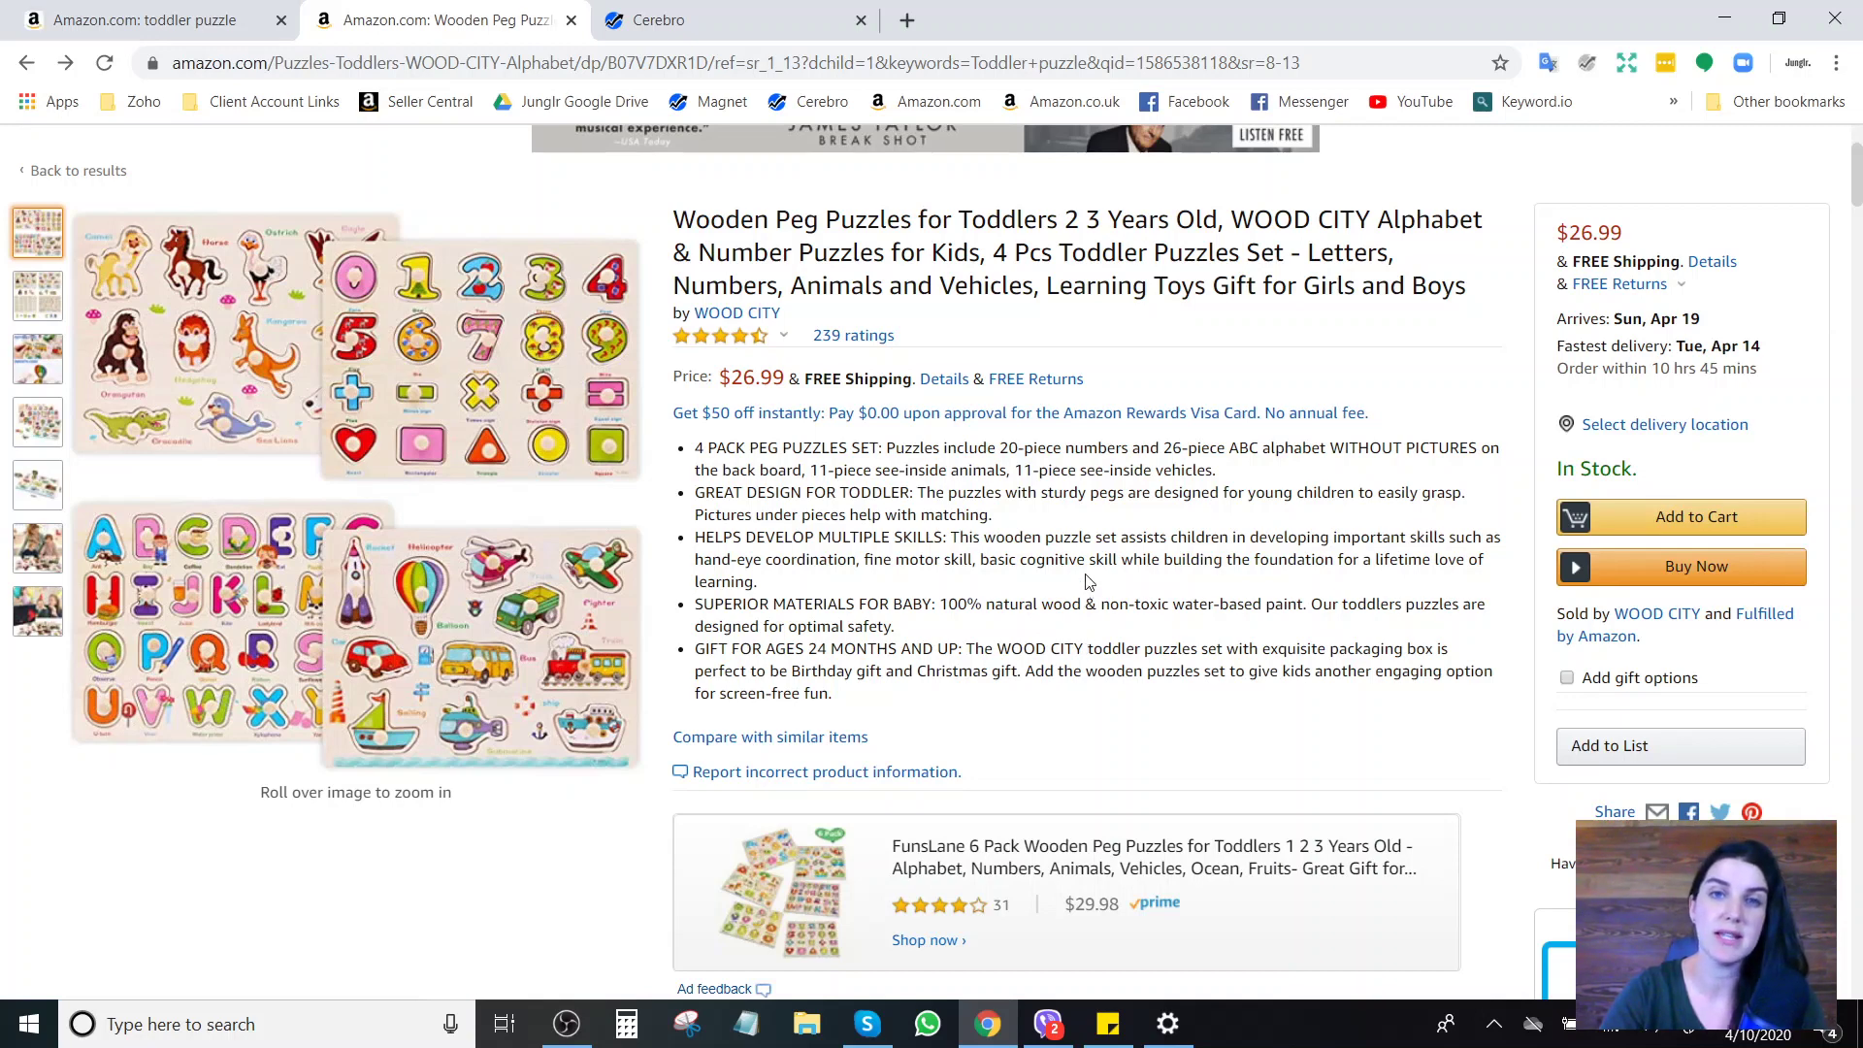
Switch to the Cerebro reverse ASIN lookup for B07V7DXR1D and inspect the Match Type filter options.
left_click(695, 11)
scroll(587, 372, "up", 15)
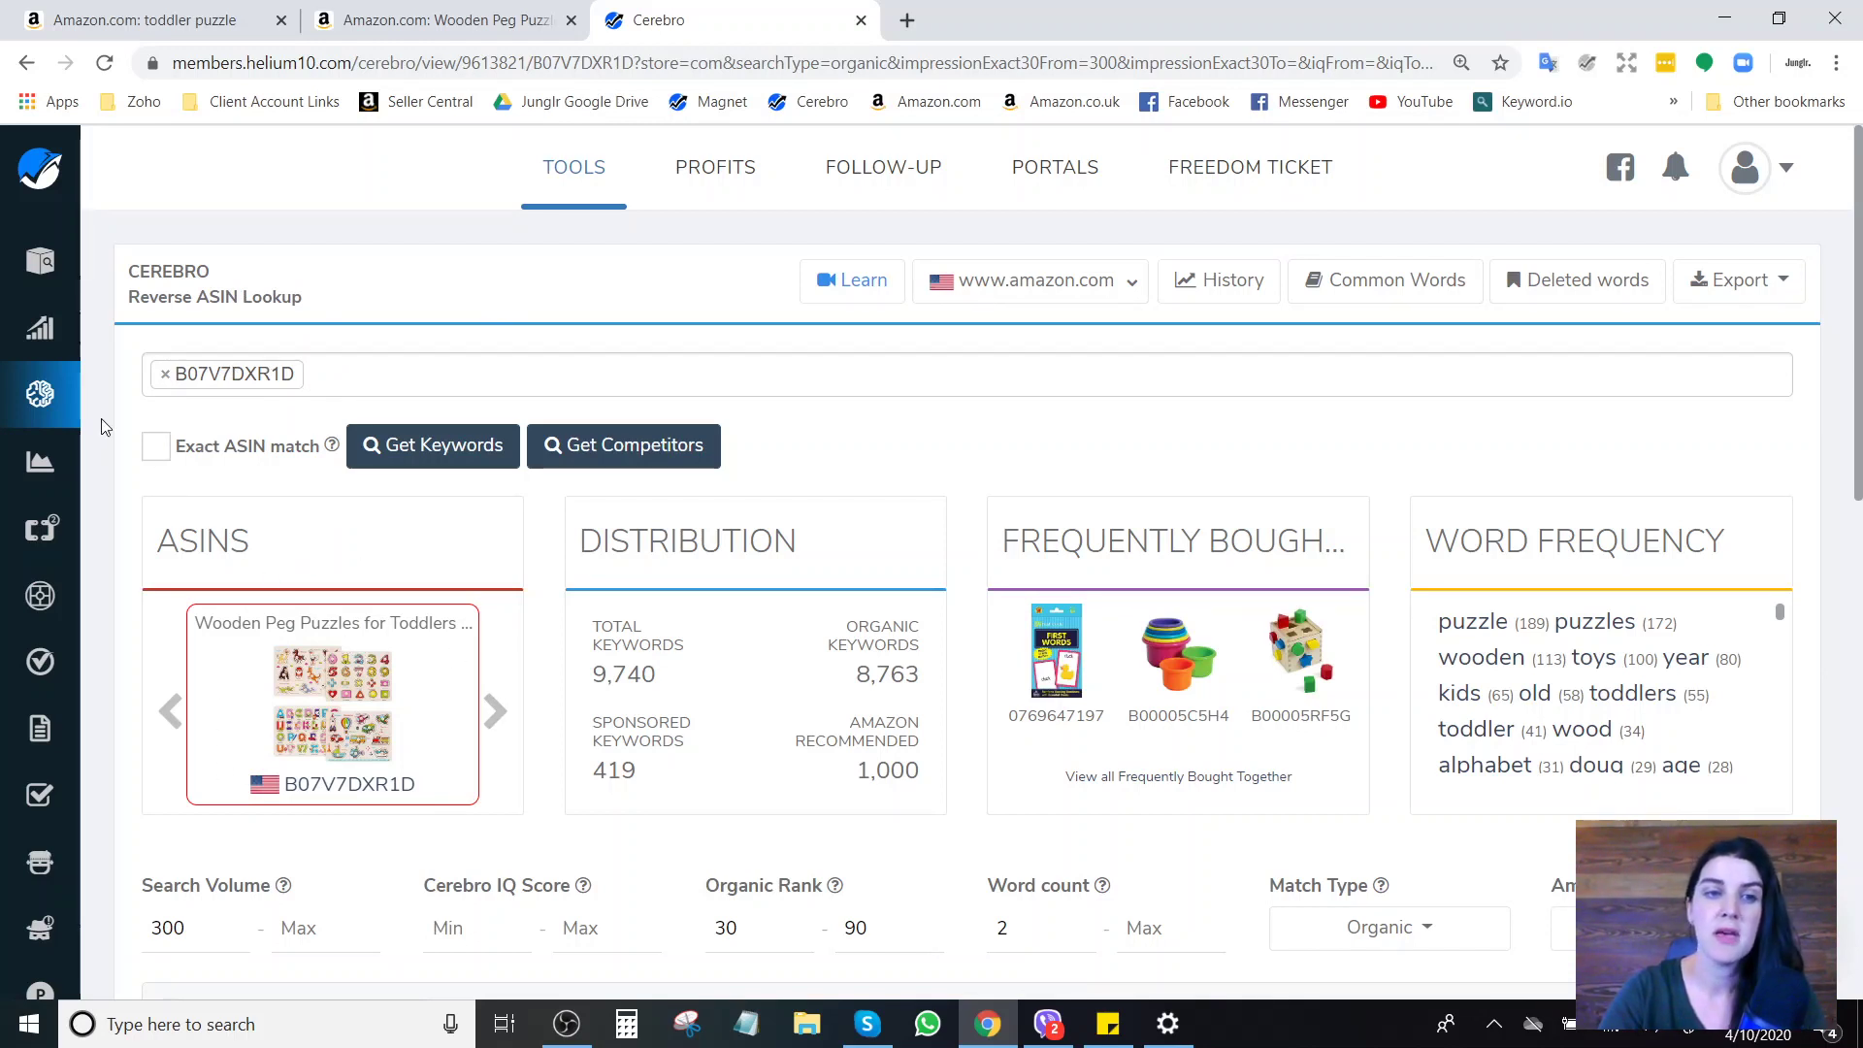
scroll(133, 378, "down", 2)
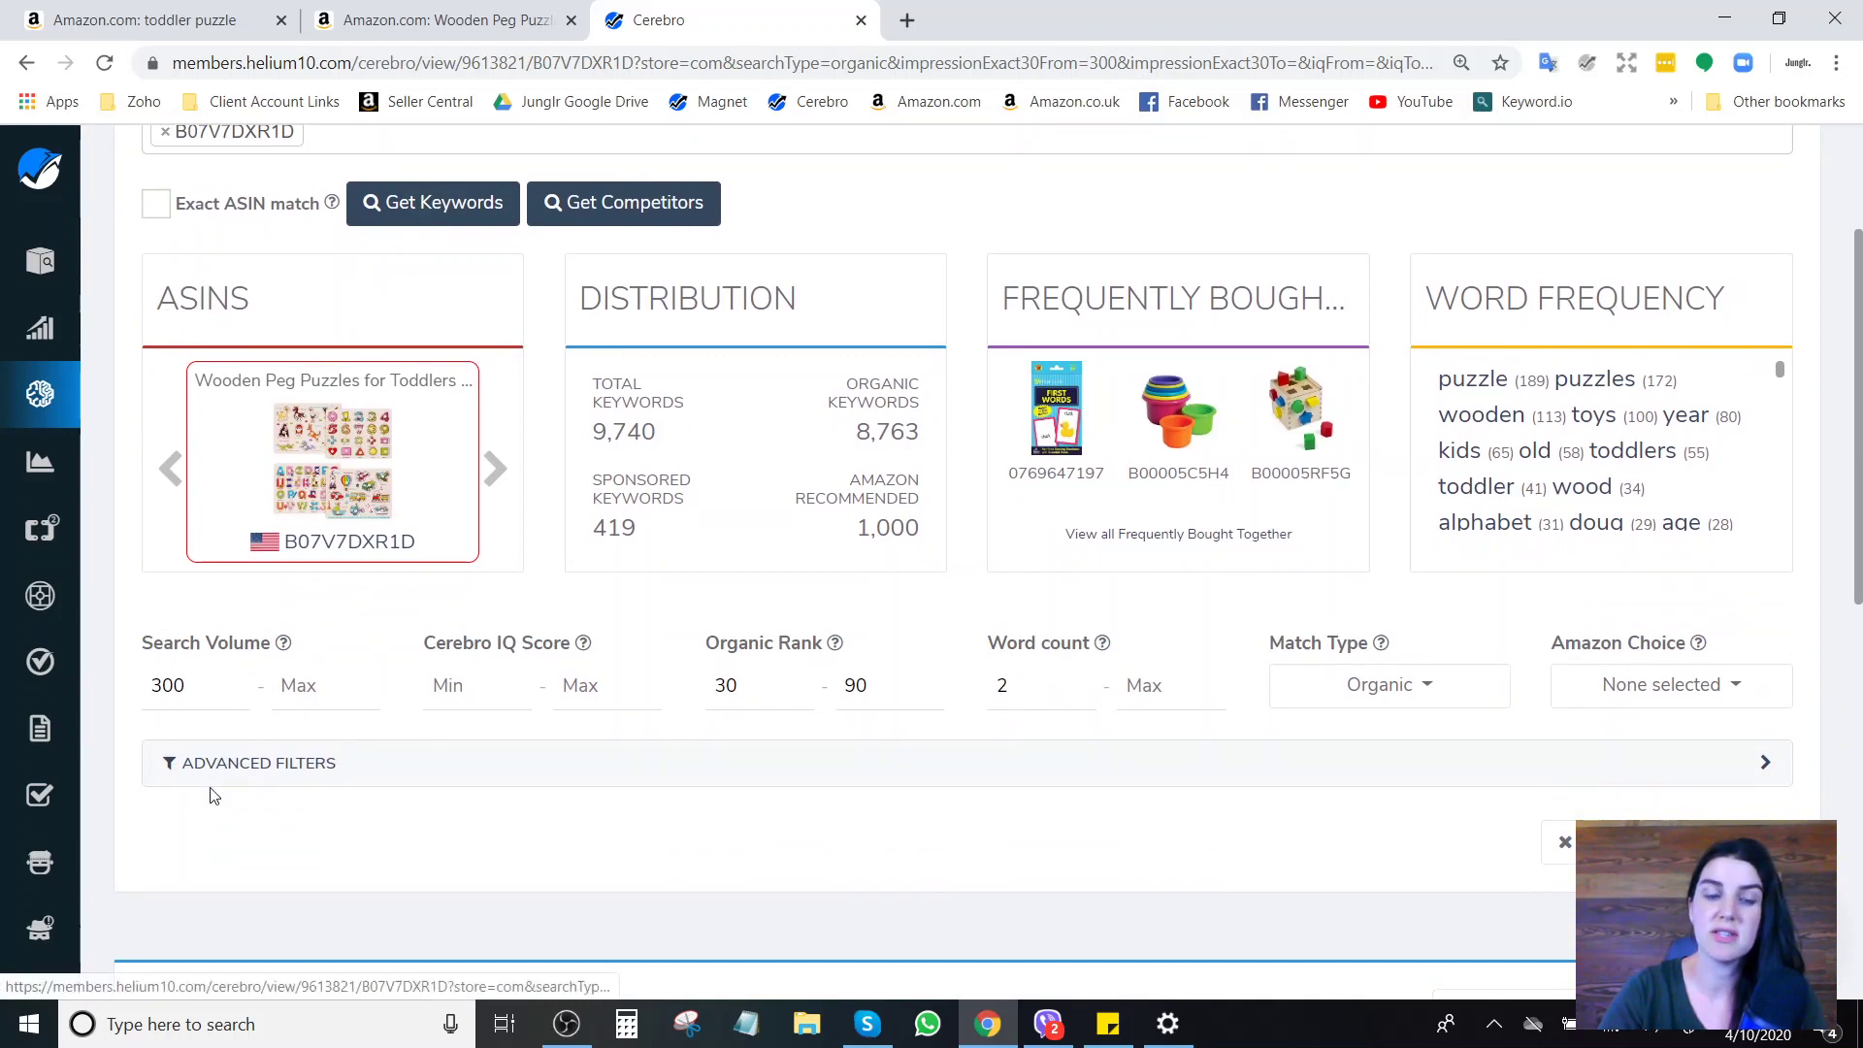
scroll(213, 794, "down", 1)
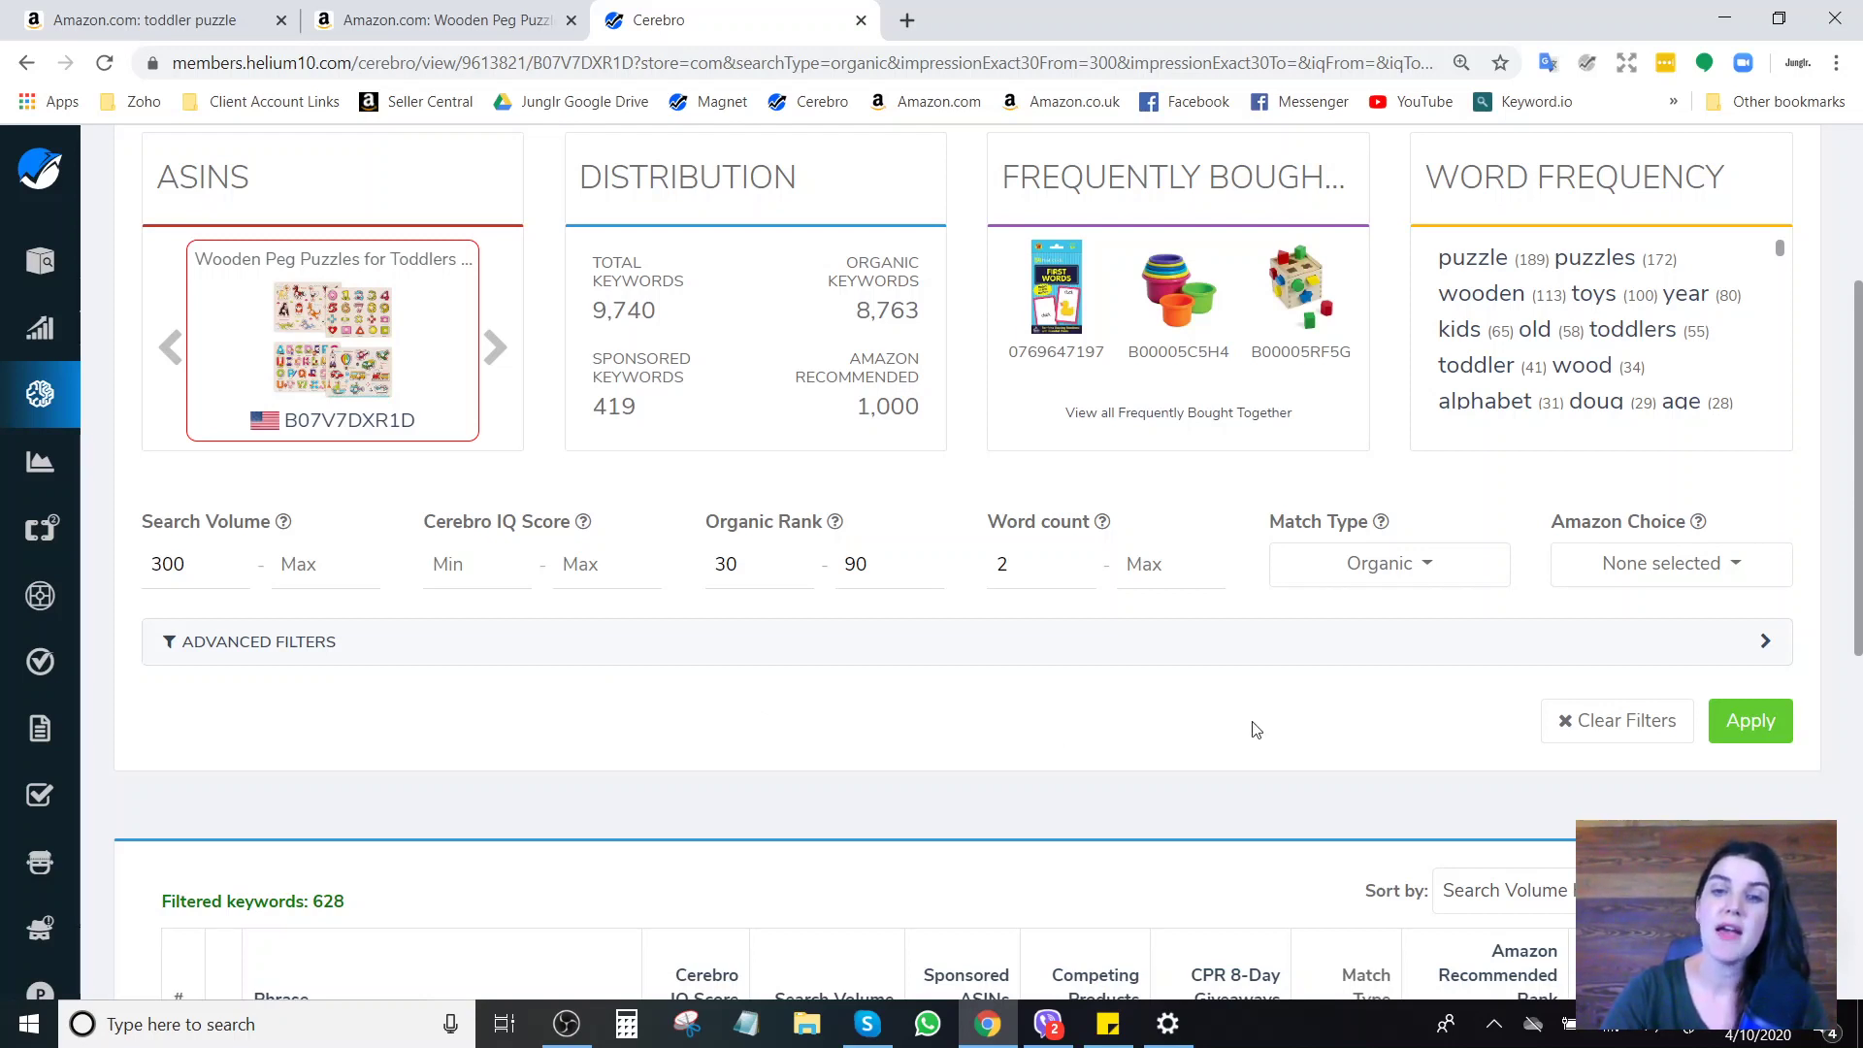
left_click(1443, 573)
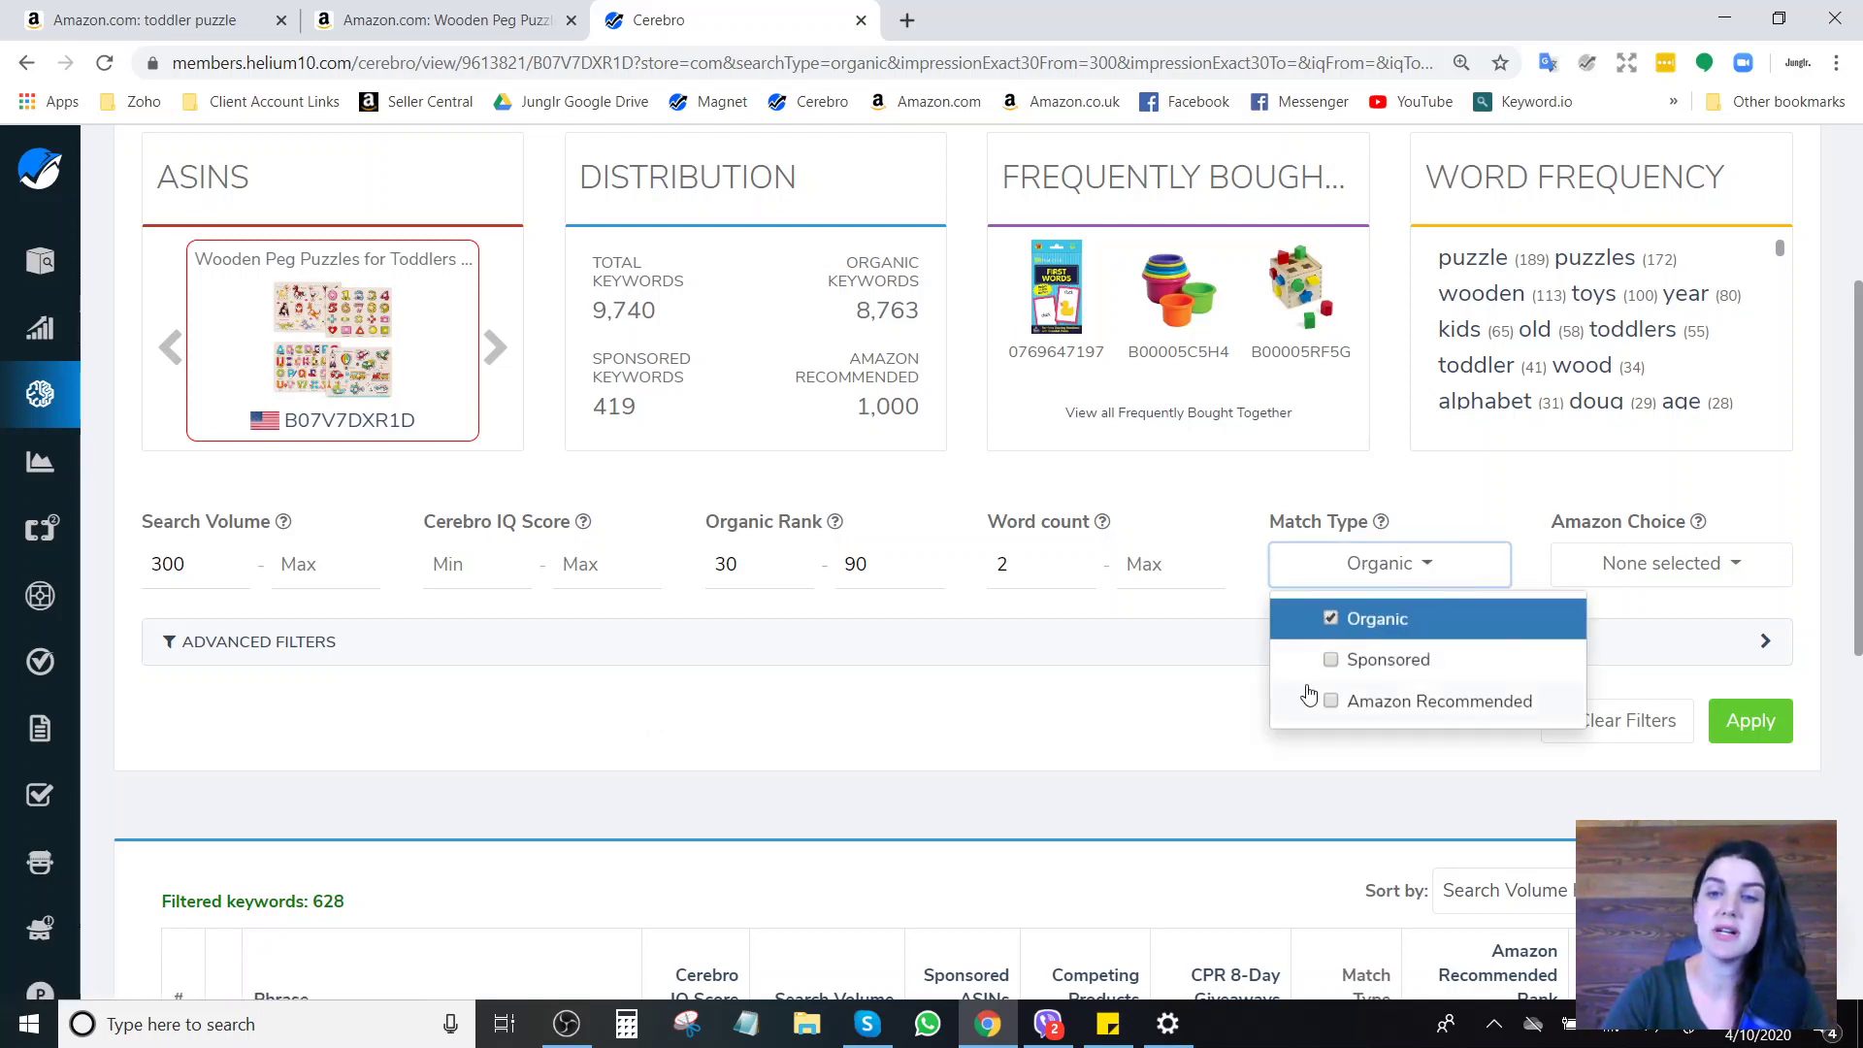
left_click(1155, 722)
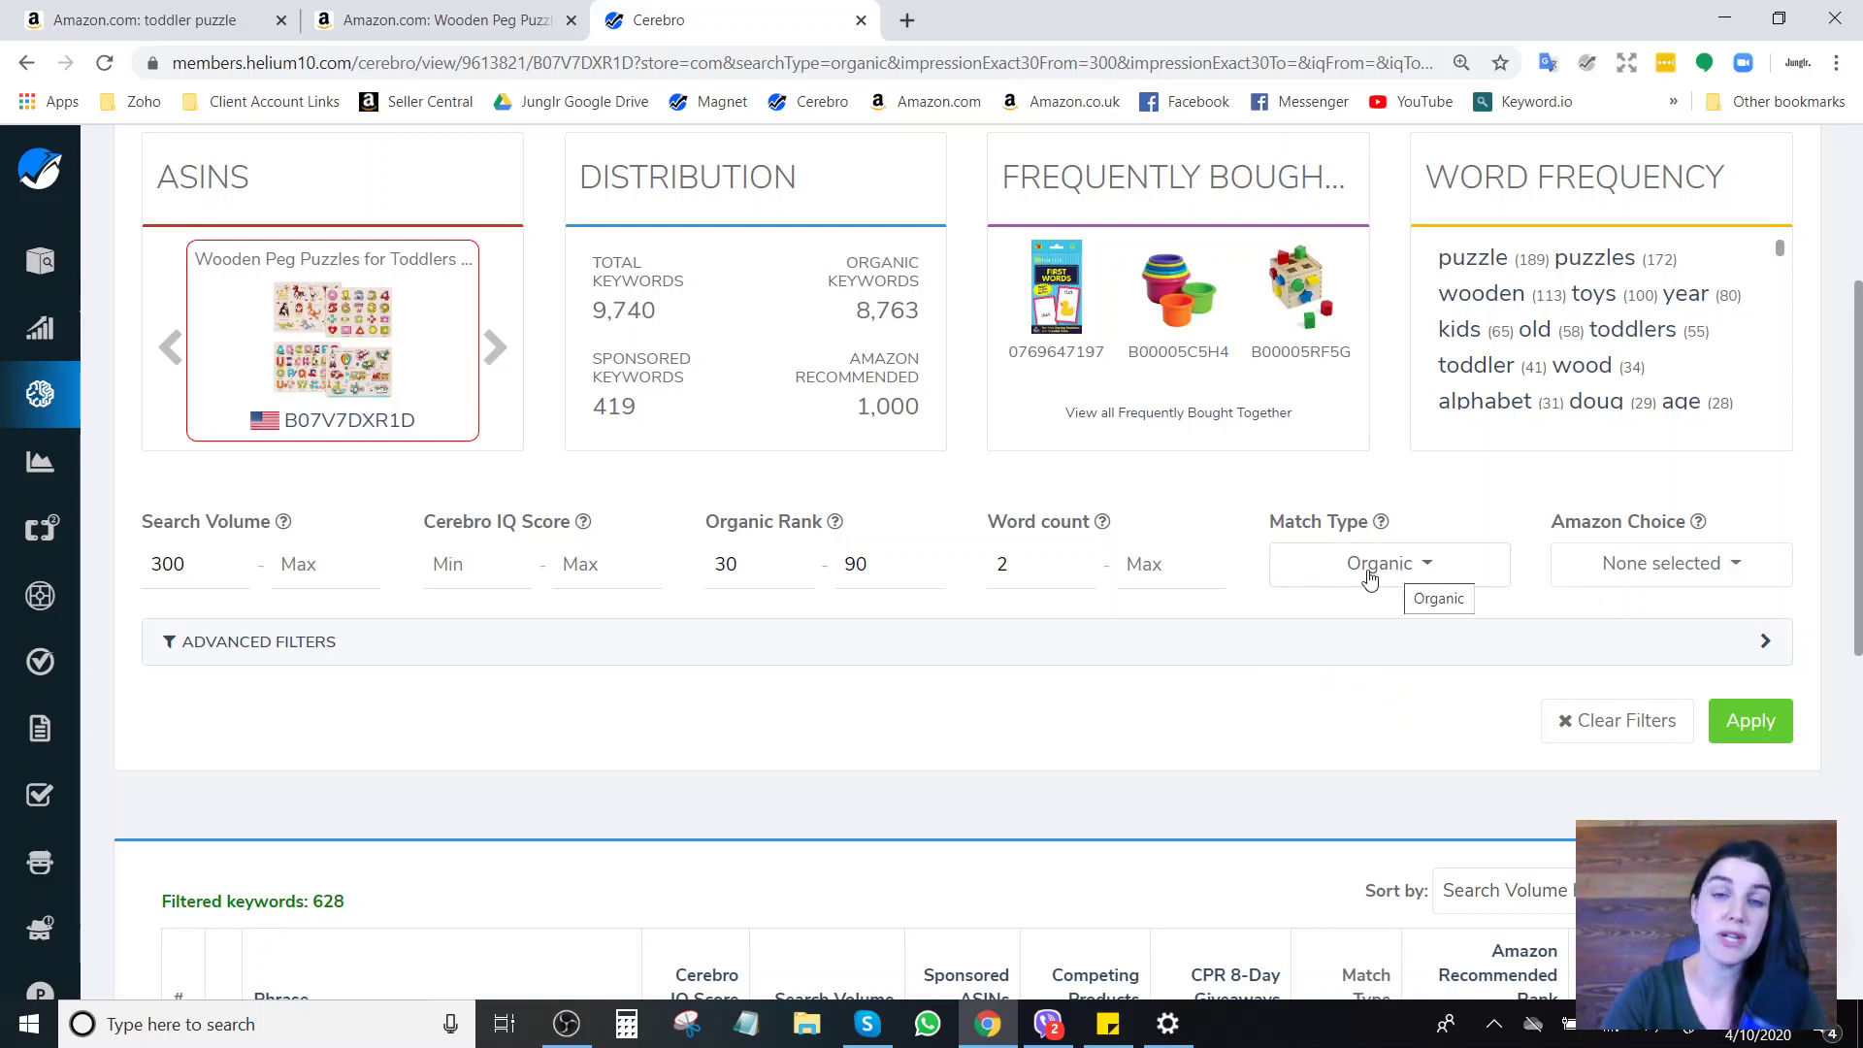
Inspect the minimum and maximum Organic Rank filters and the minimum Search Volume filter.
left_click(741, 563)
left_click_drag(742, 565, 718, 569)
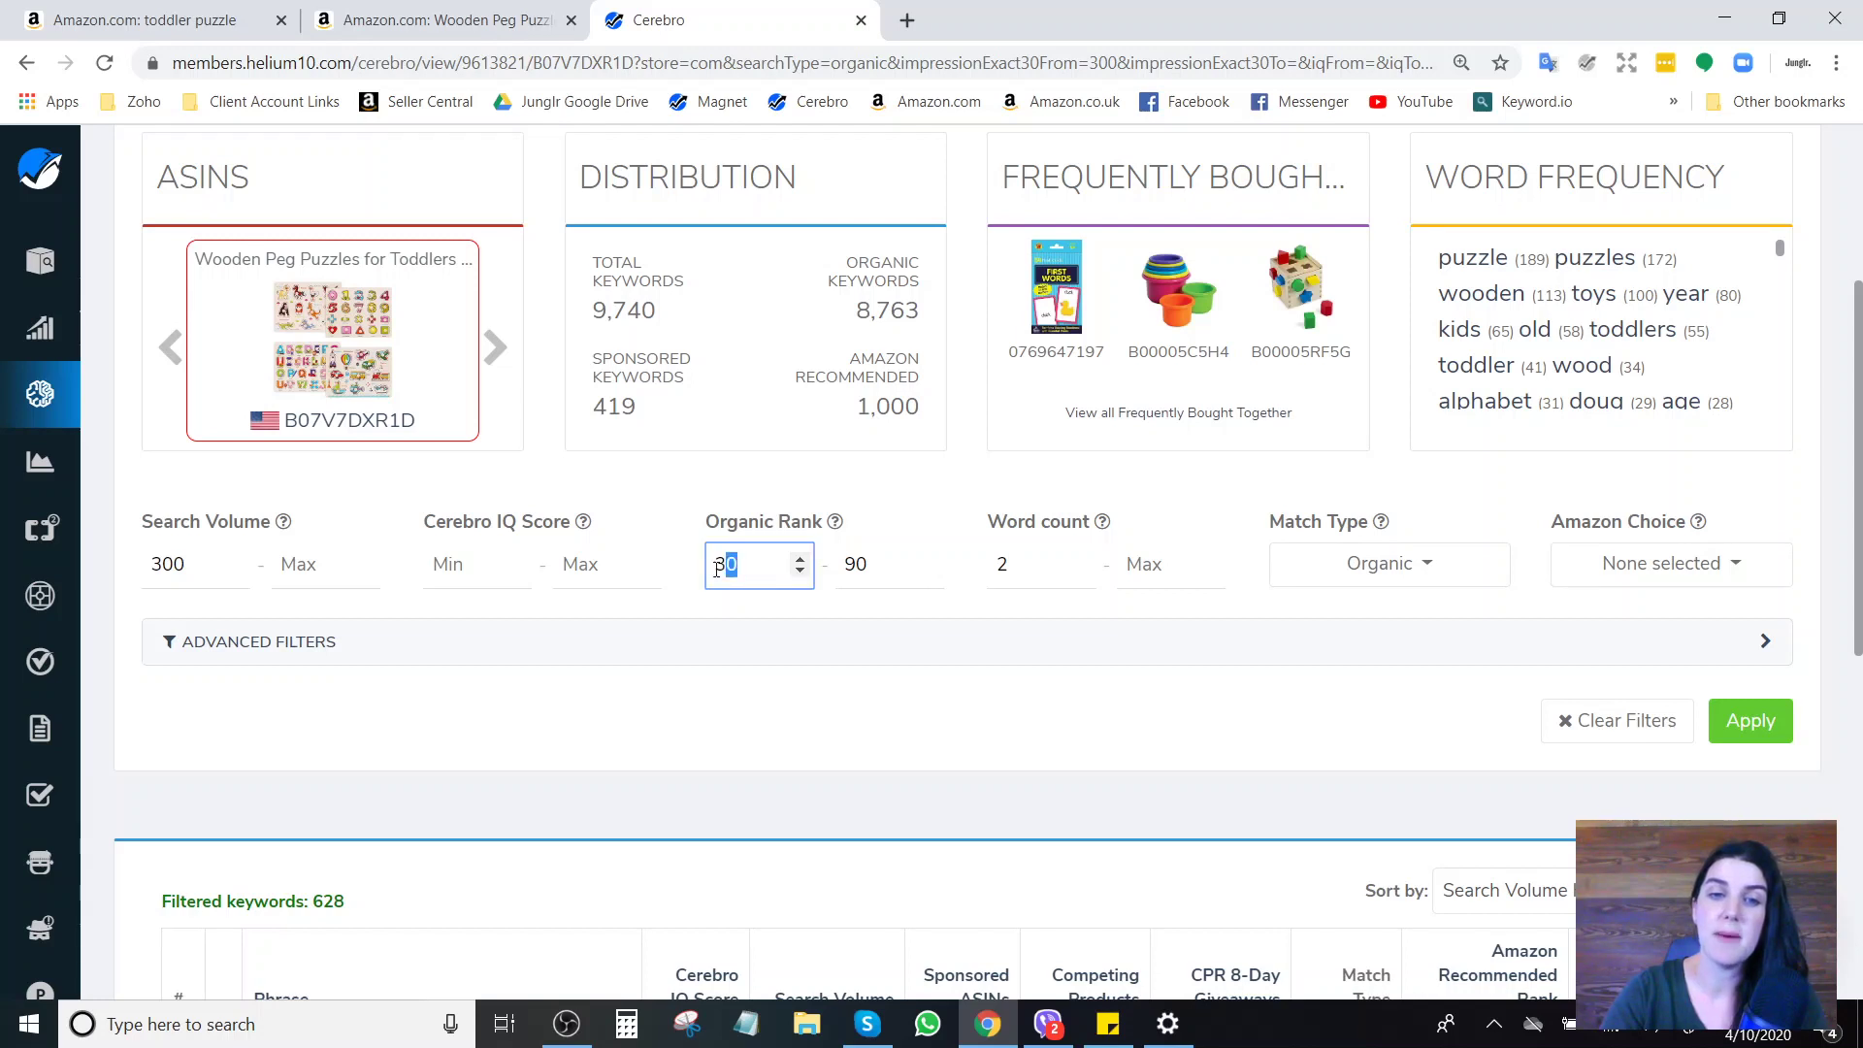
left_click(696, 567)
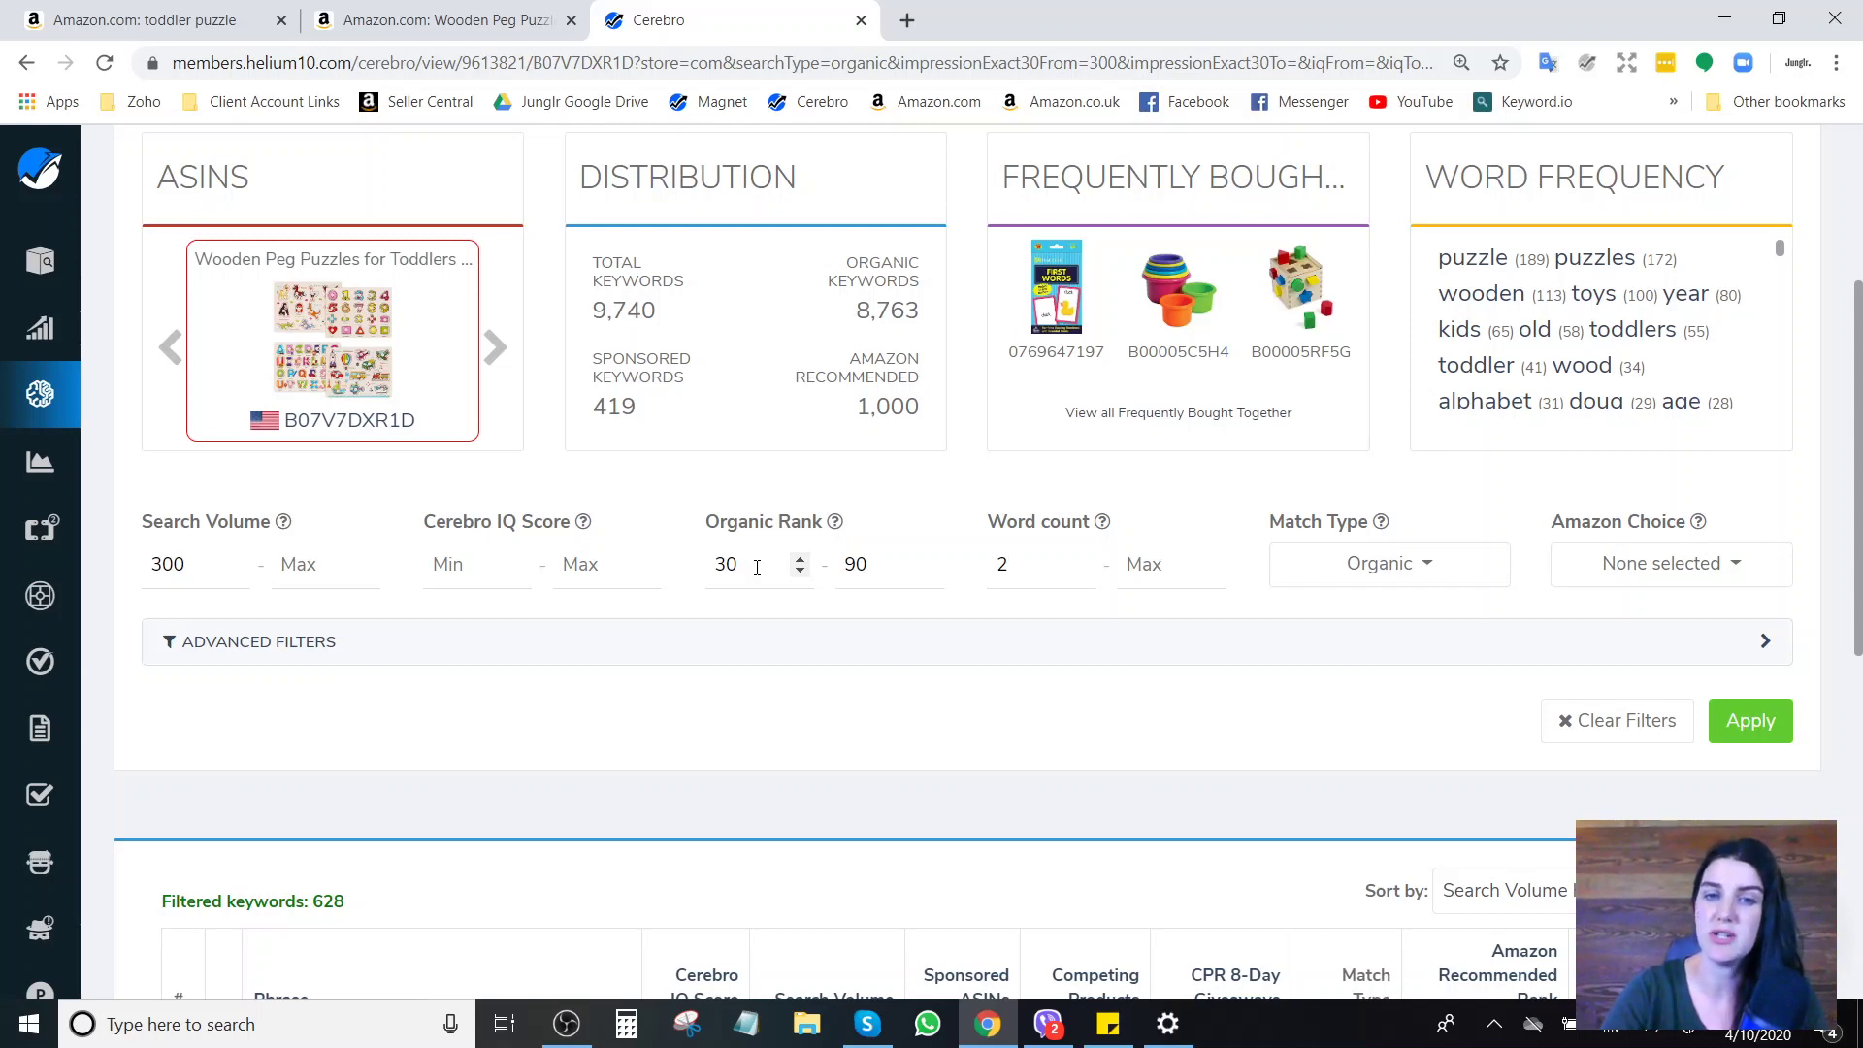
left_click_drag(878, 568, 834, 573)
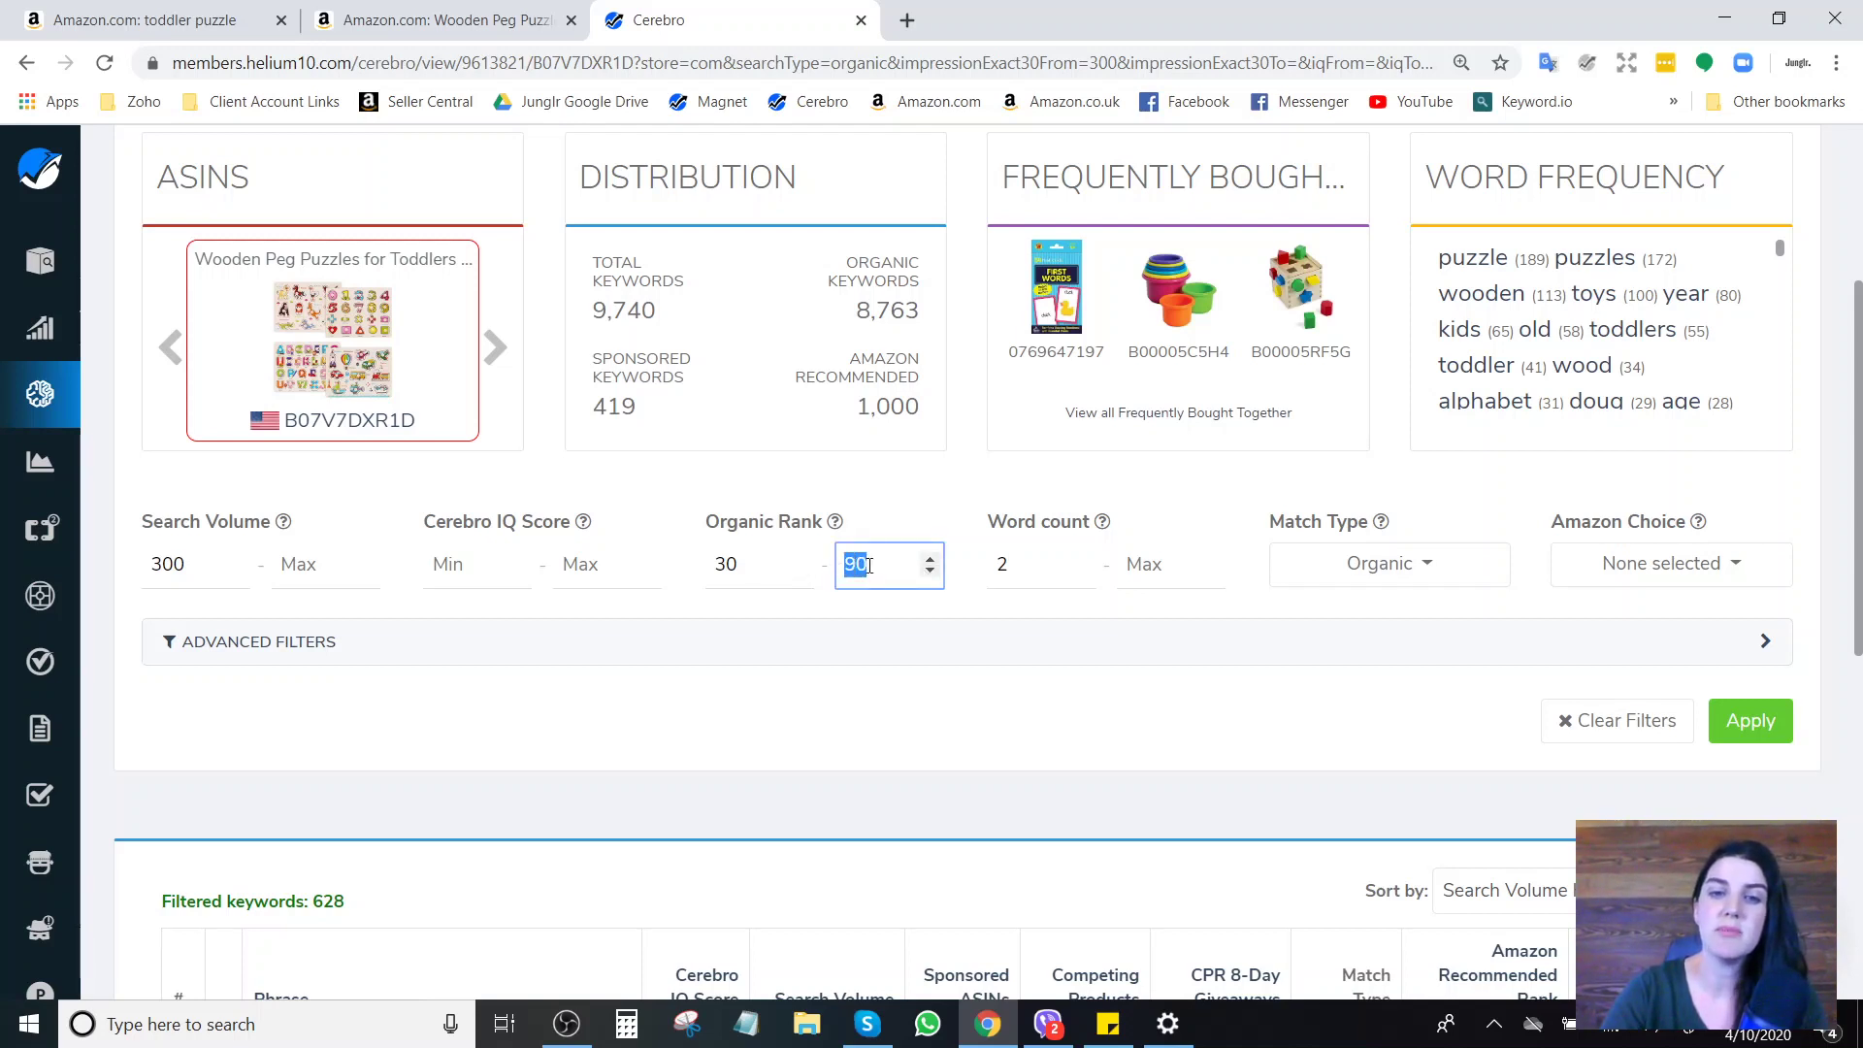
left_click(900, 729)
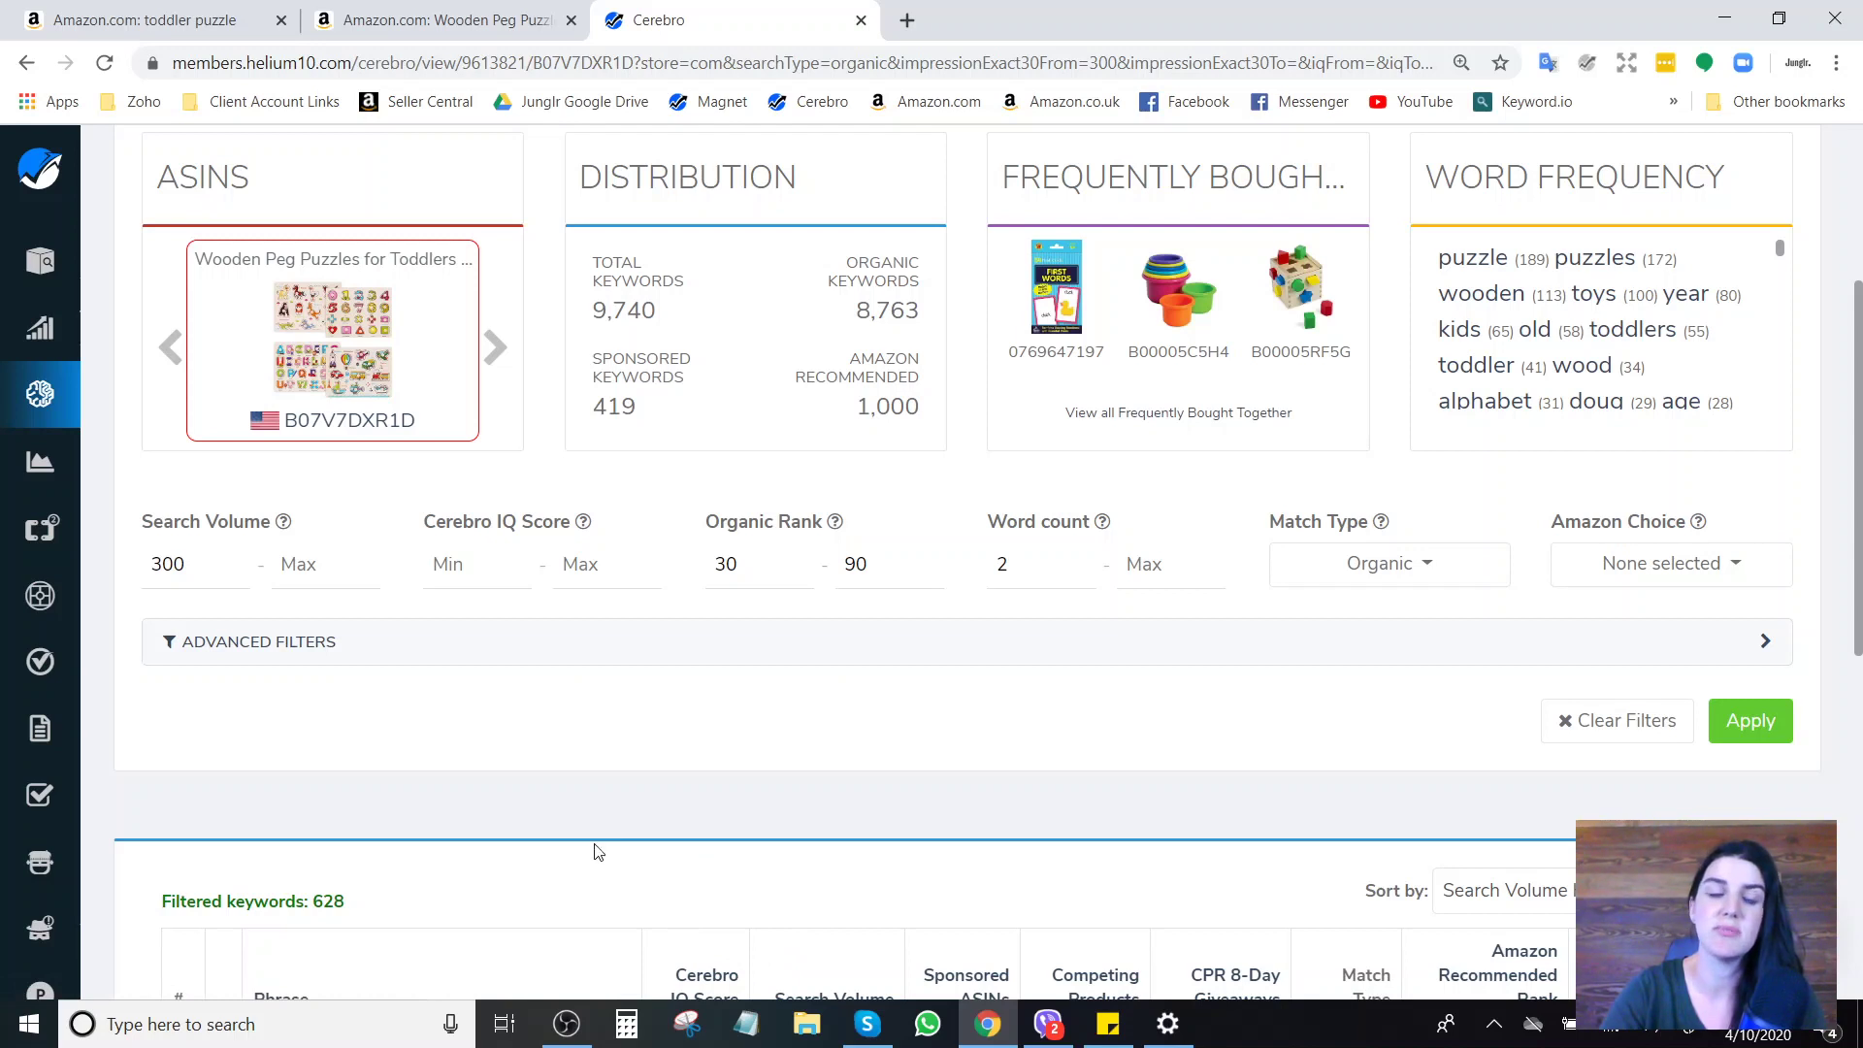
left_click(199, 563)
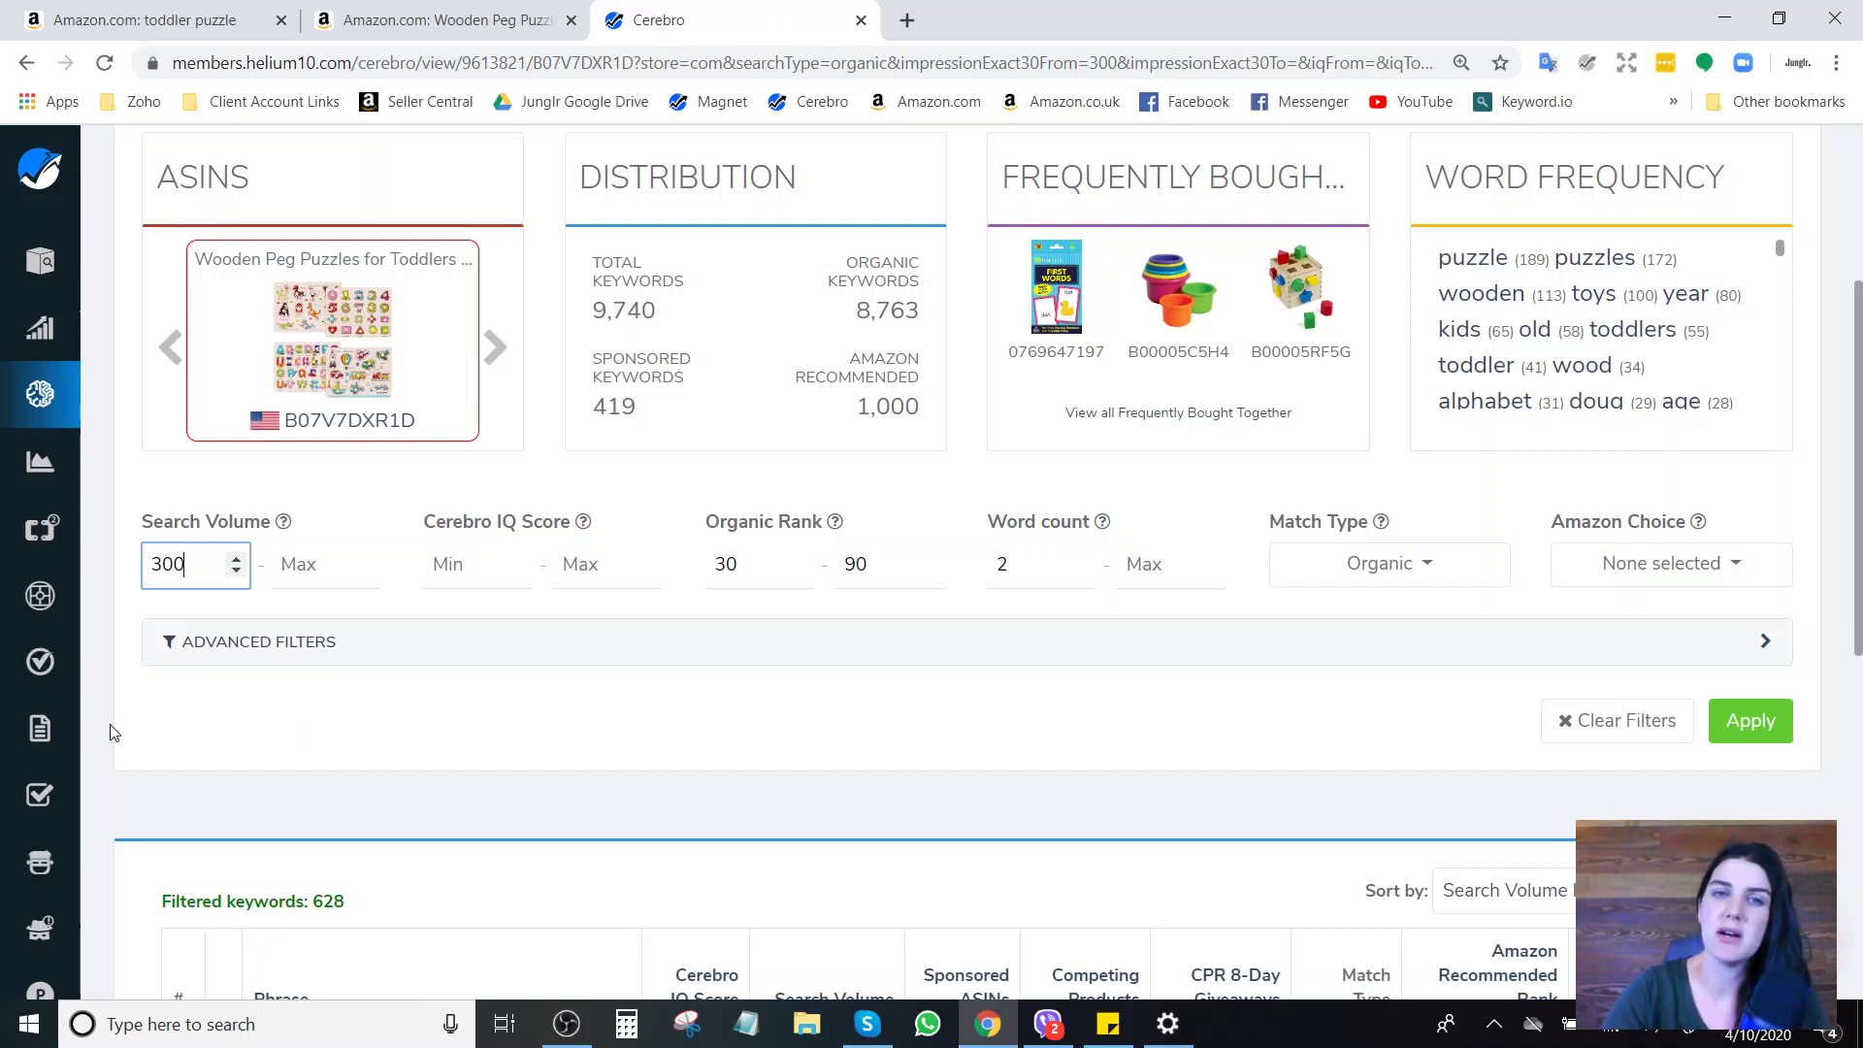
Check the number of filtered keywords above the keyword results table.
scroll(114, 733, "down", 1)
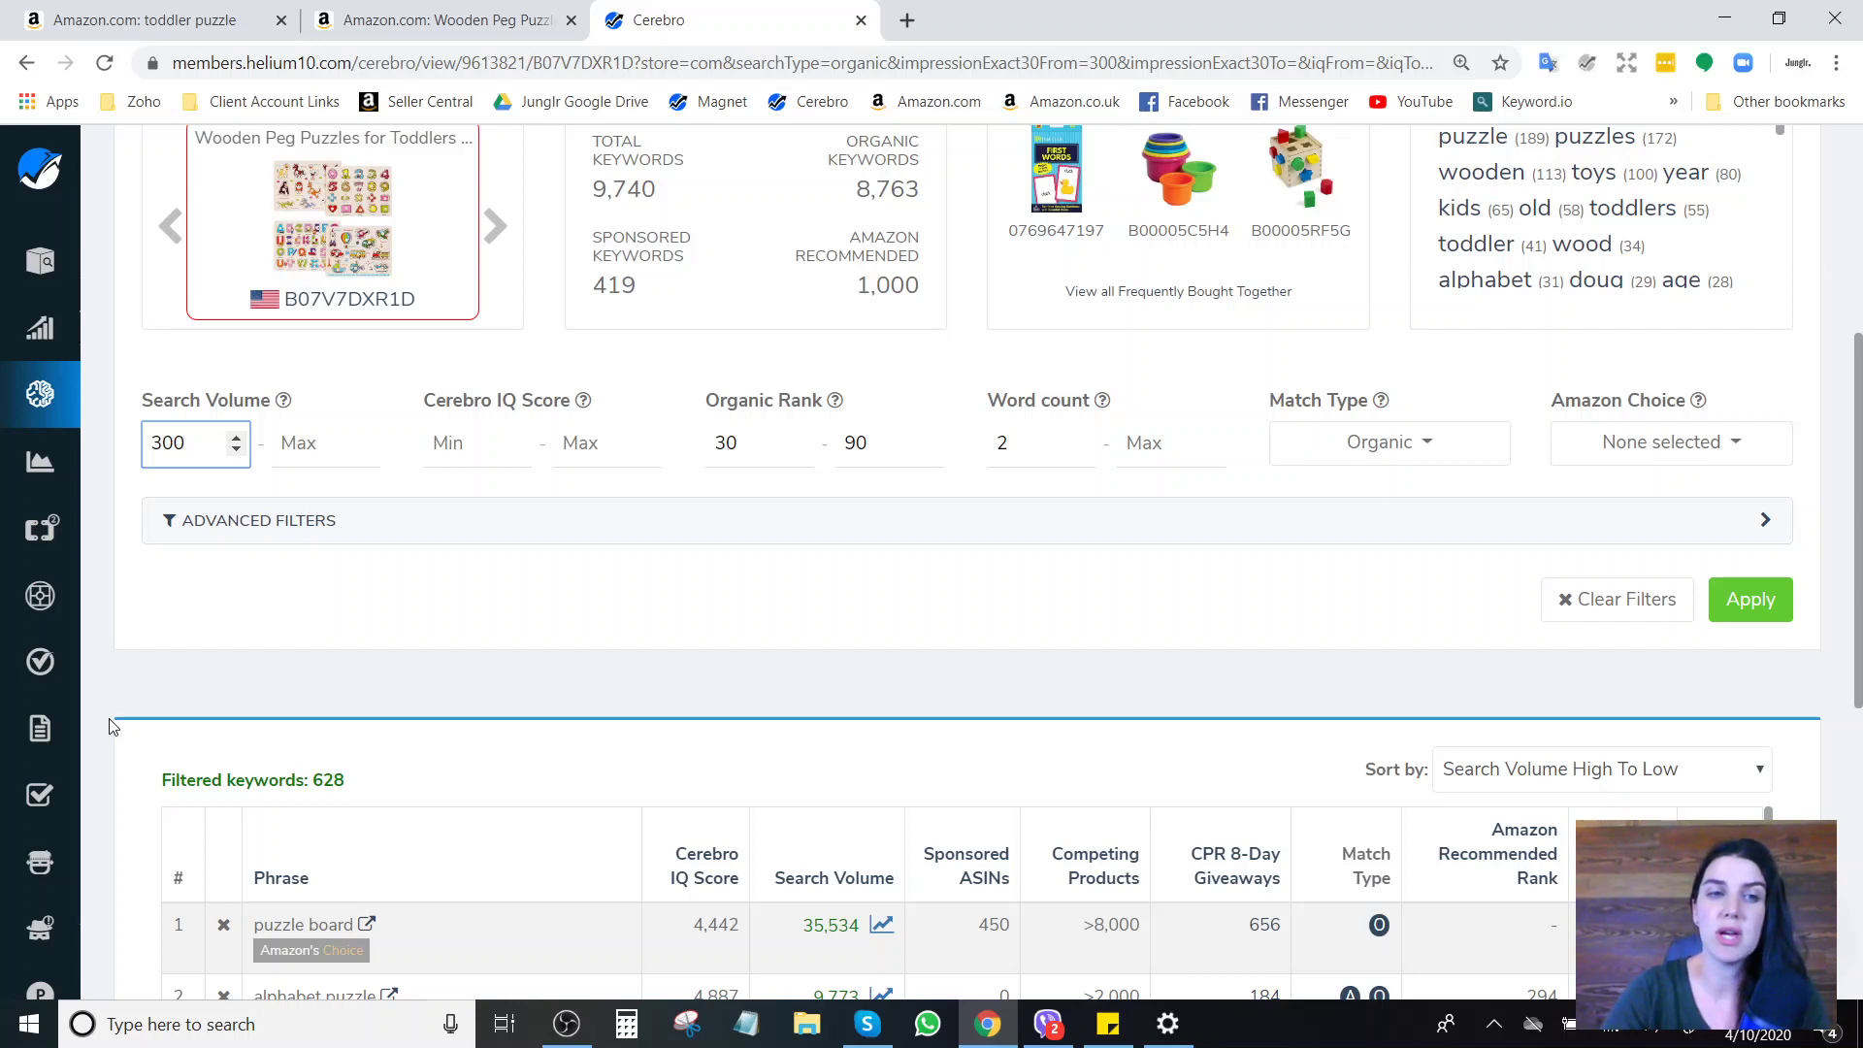
scroll(111, 726, "down", 4)
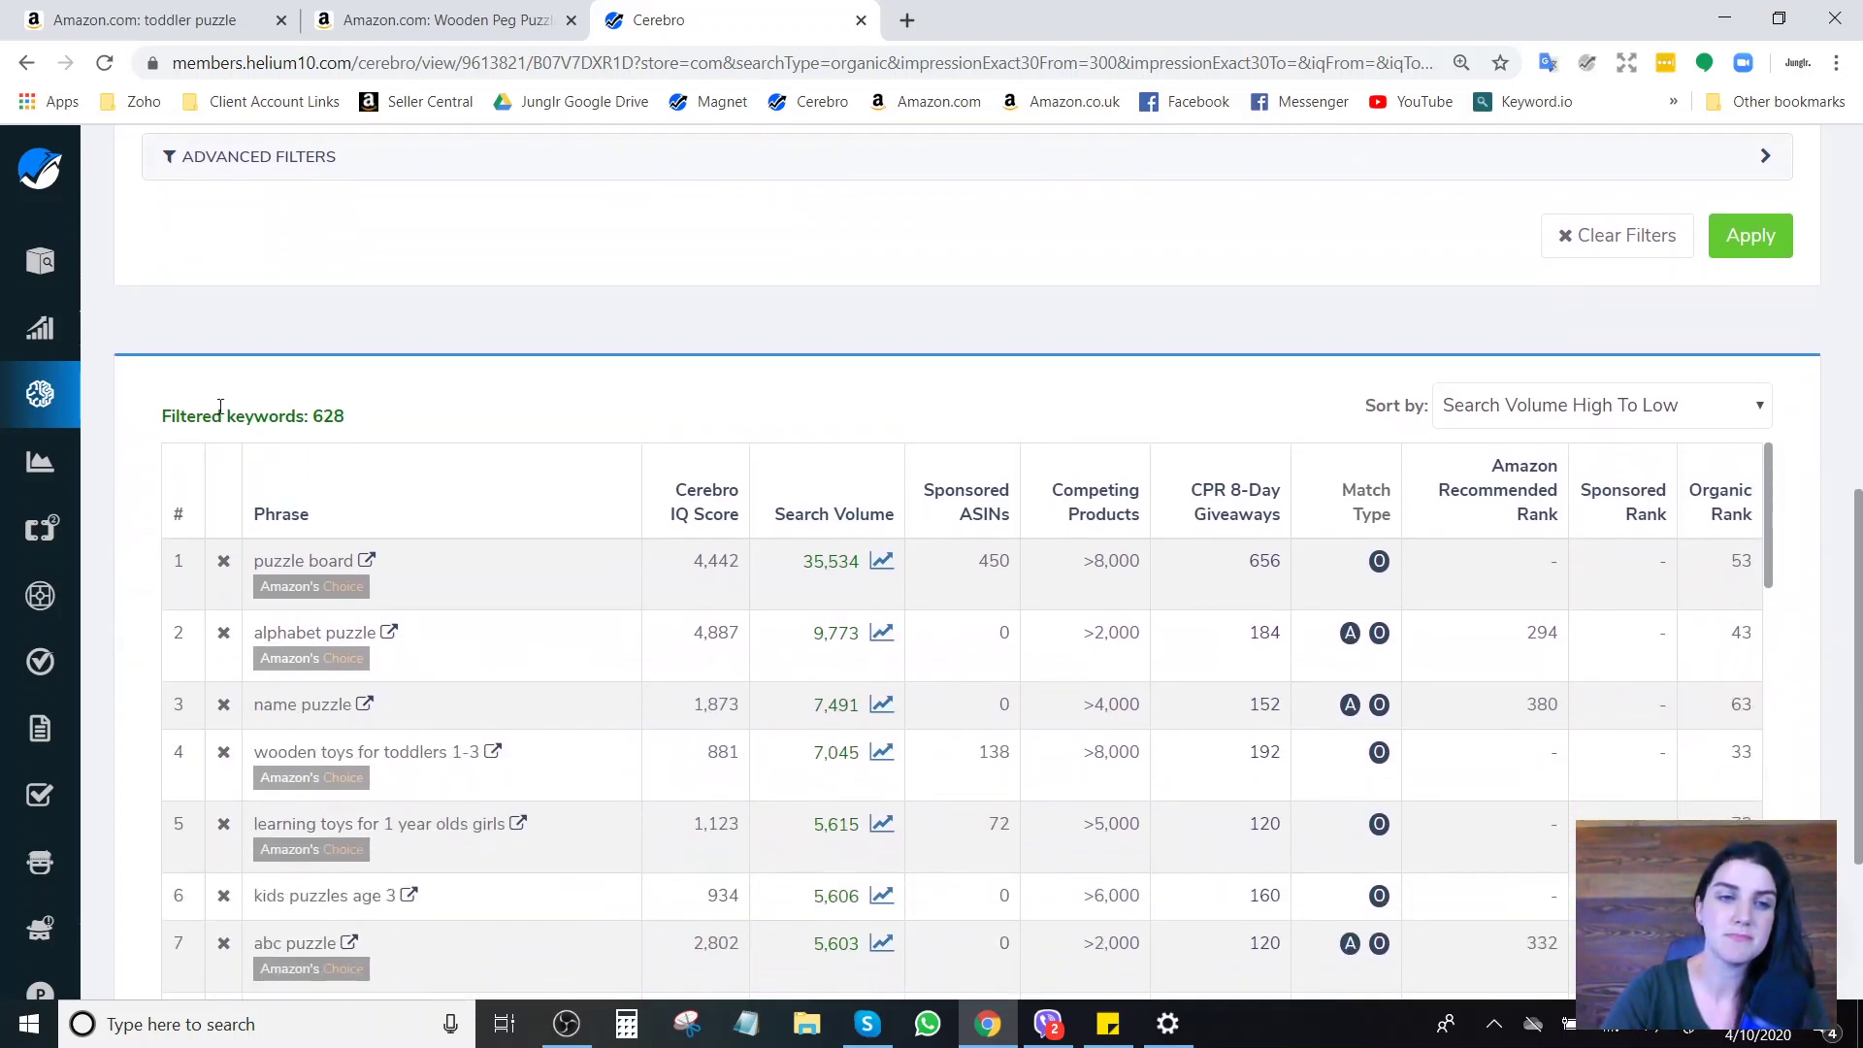
double_click(317, 415)
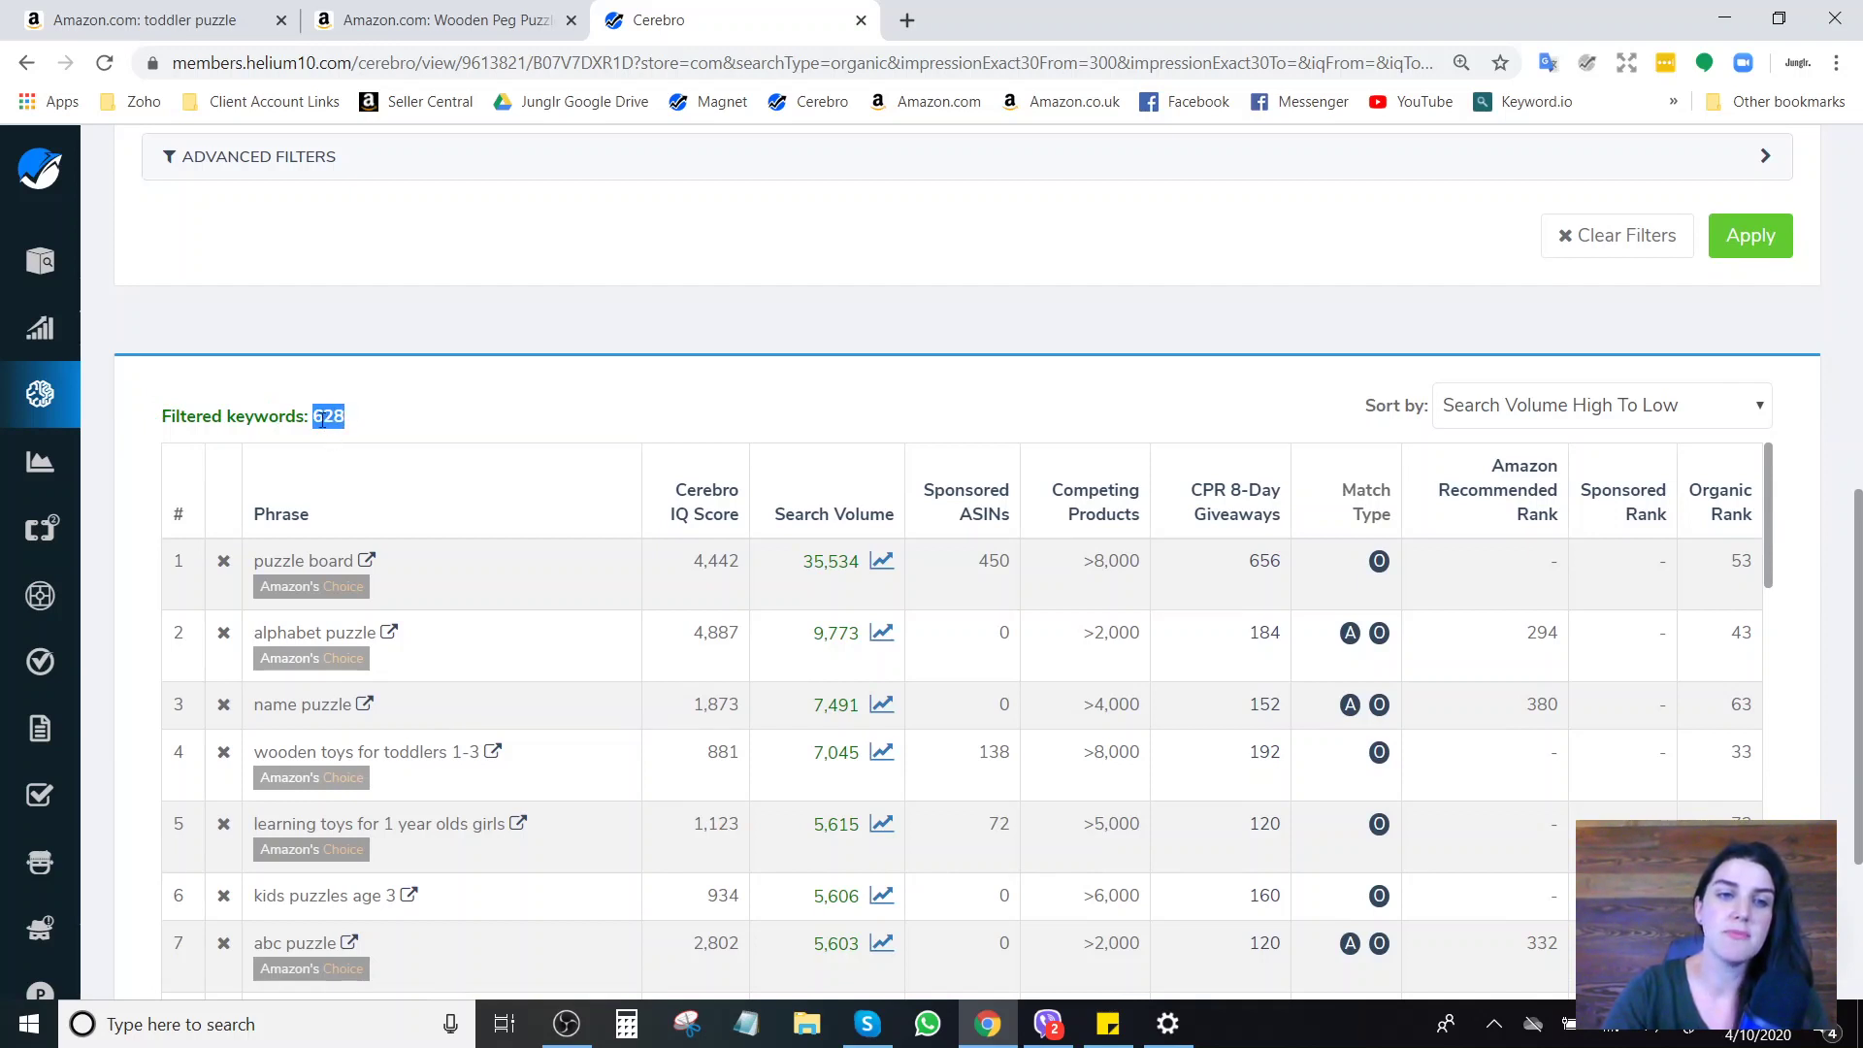
left_click(331, 415)
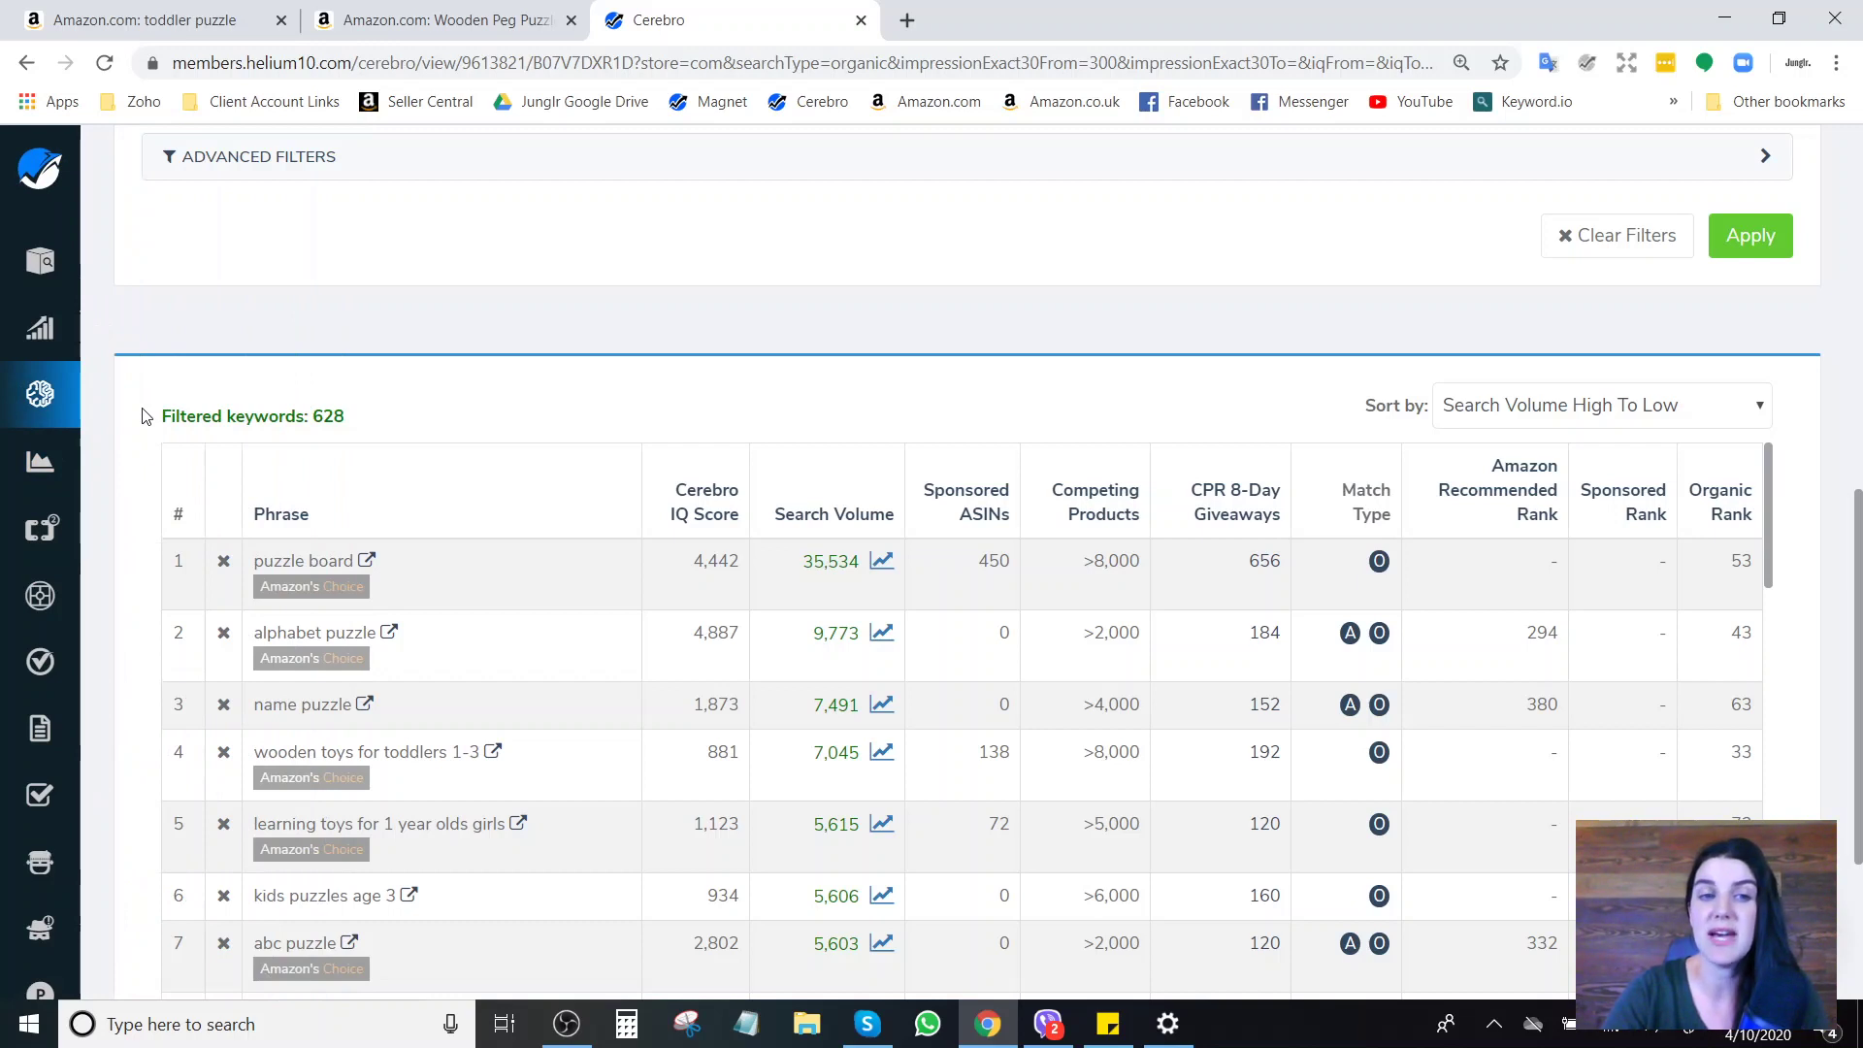
Open the Amazon search results for the phrase "puzzle board" and examine how closely the listed products match the peg puzzle.
scroll(145, 417, "down", 1)
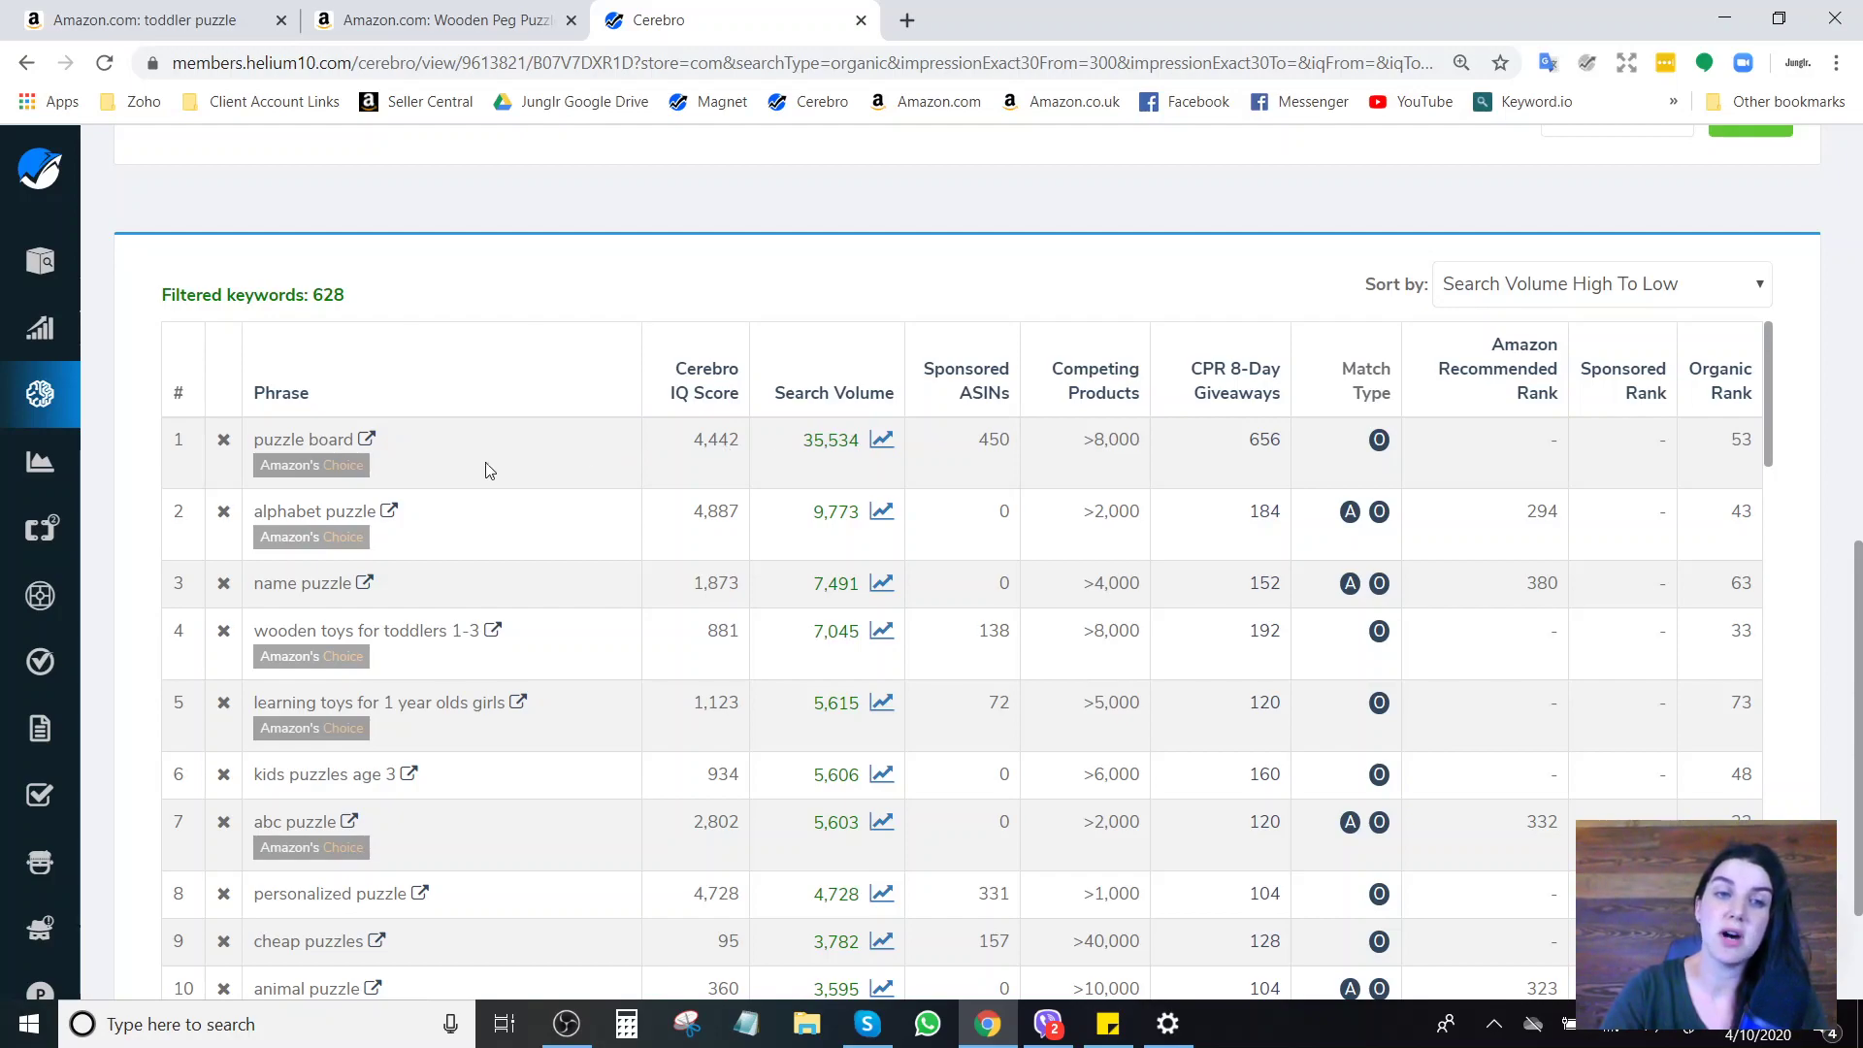
left_click(369, 442)
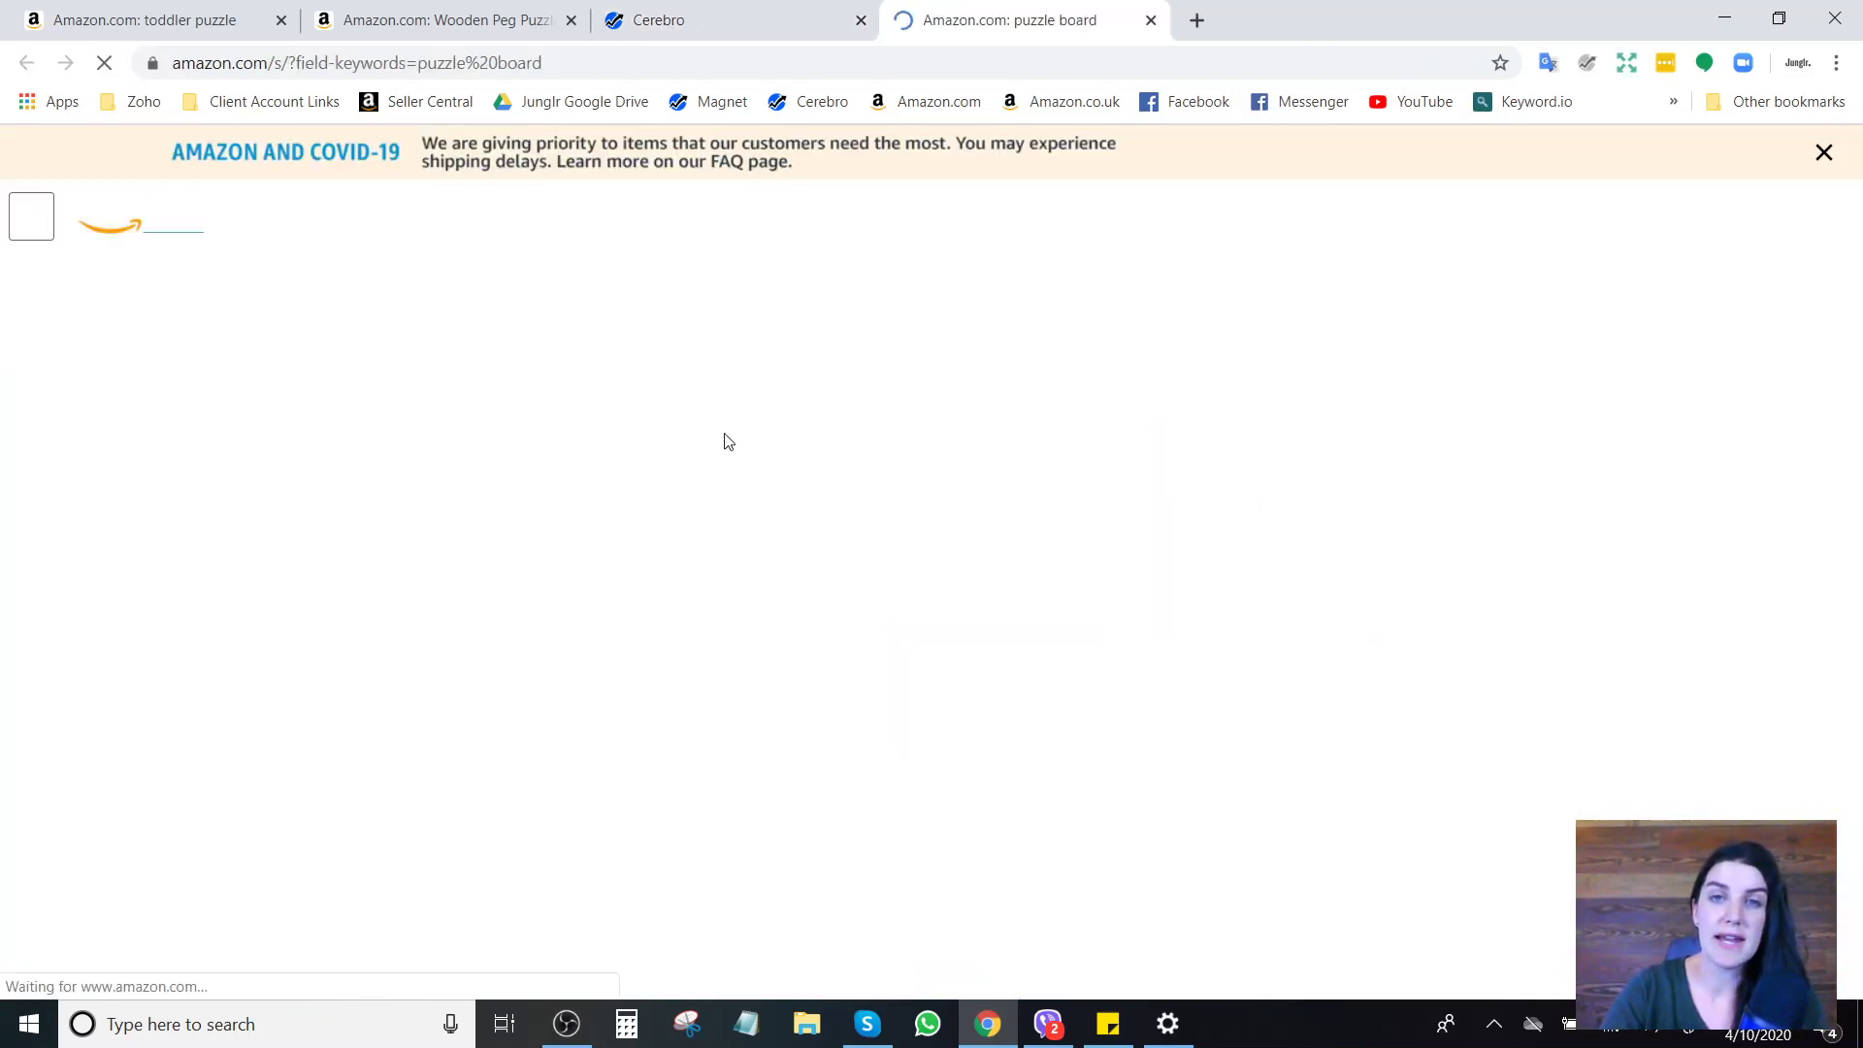
scroll(1502, 722, "down", 9)
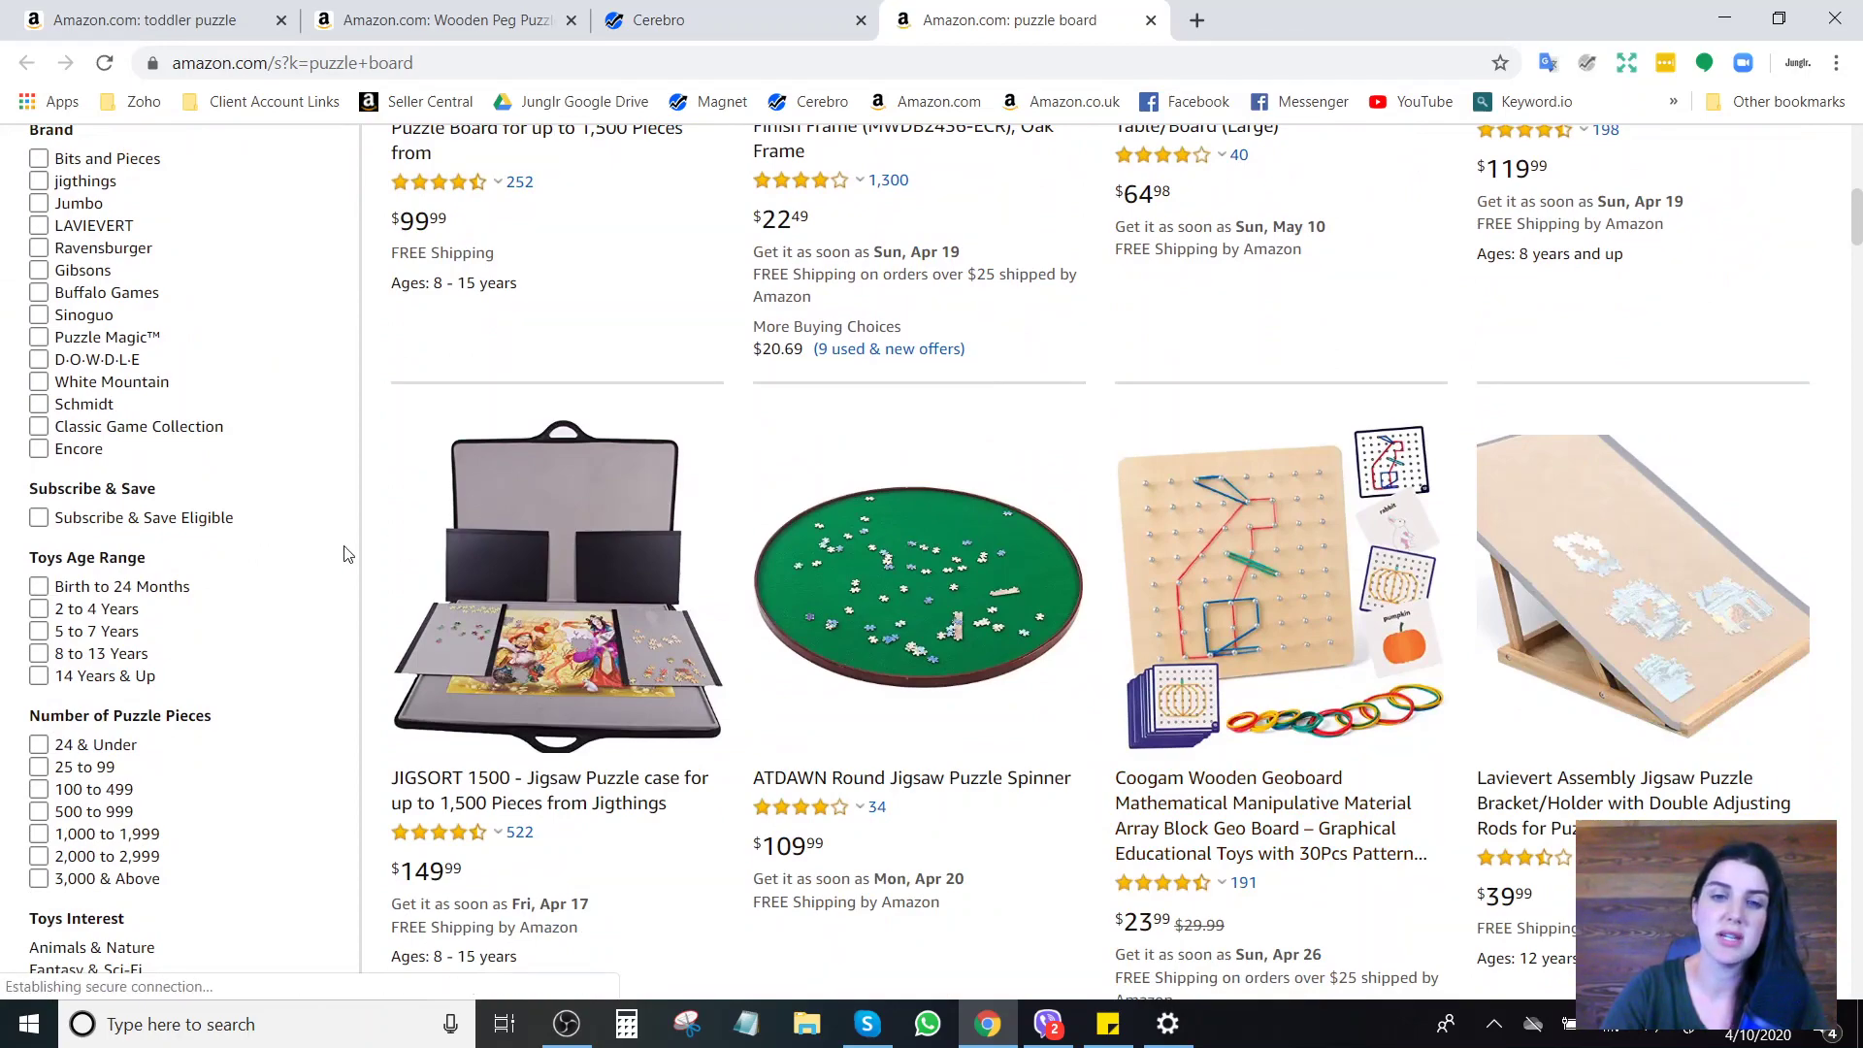
scroll(348, 555, "down", 4)
scroll(348, 555, "down", 3)
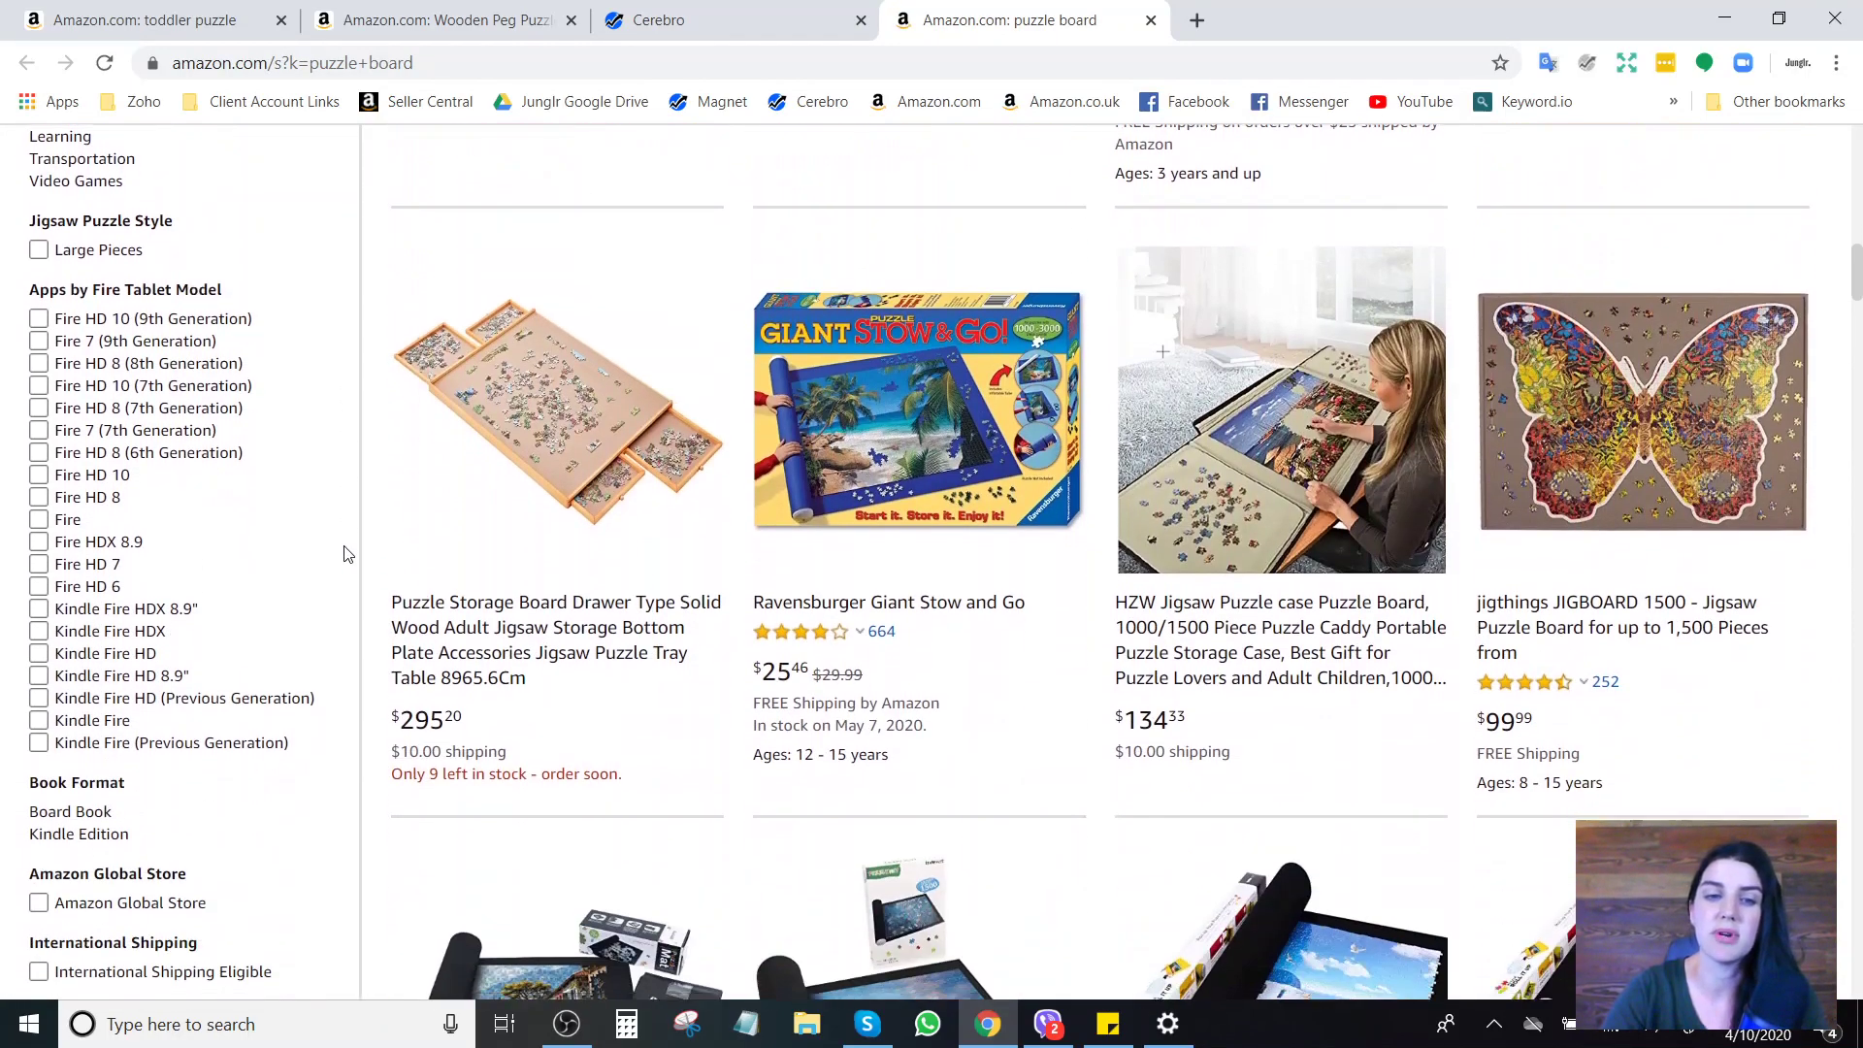
scroll(345, 554, "down", 5)
scroll(345, 555, "down", 7)
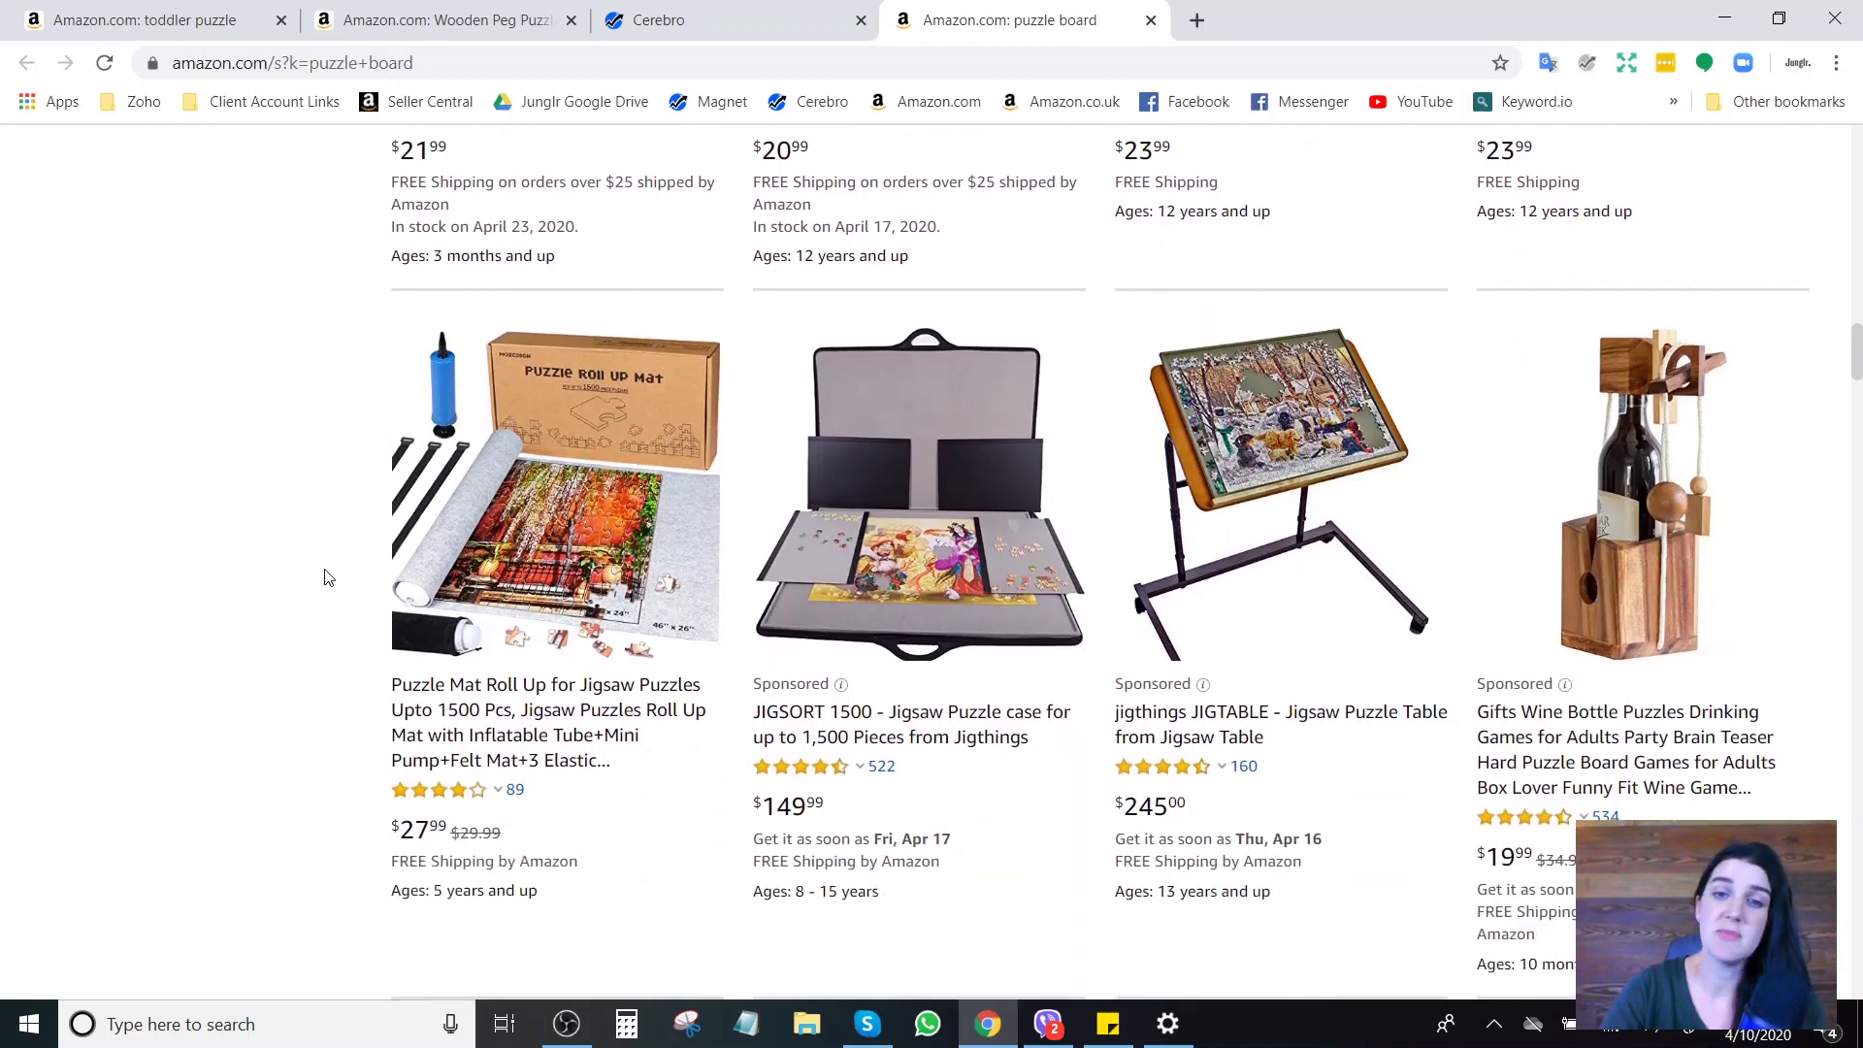
scroll(326, 578, "down", 7)
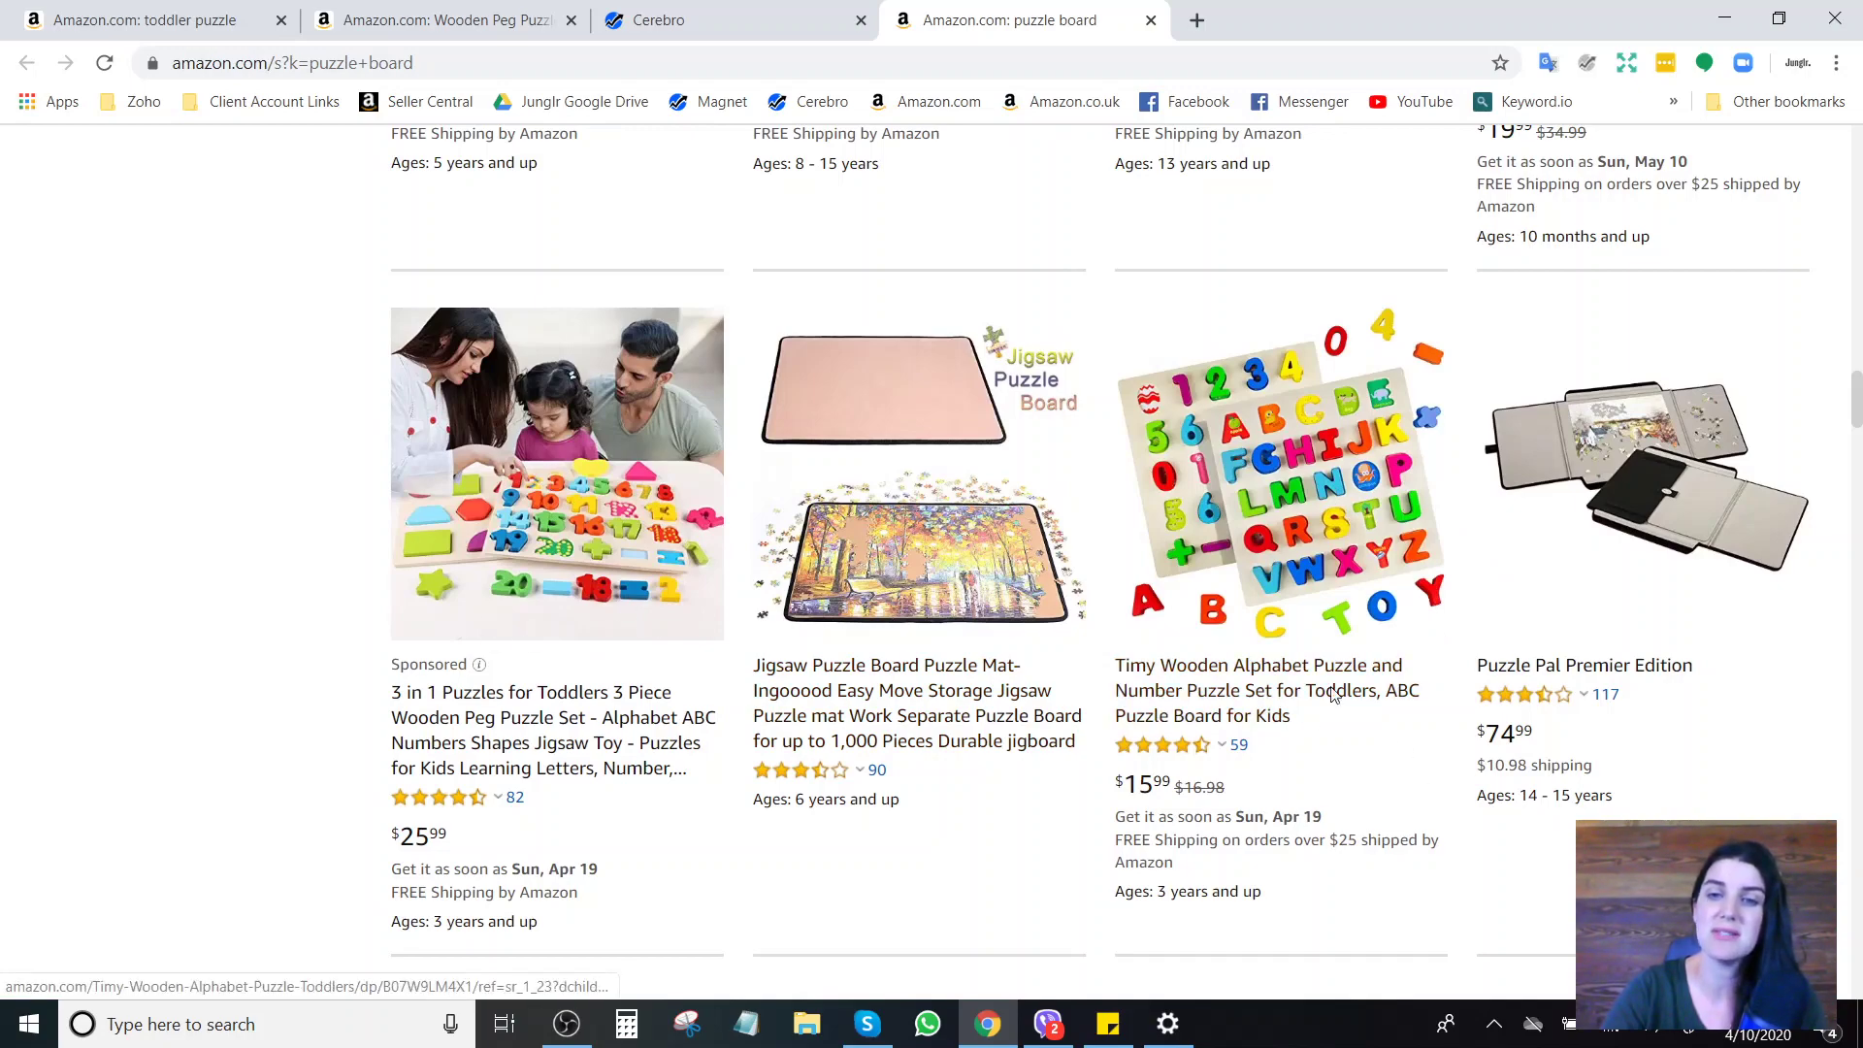
scroll(156, 577, "down", 10)
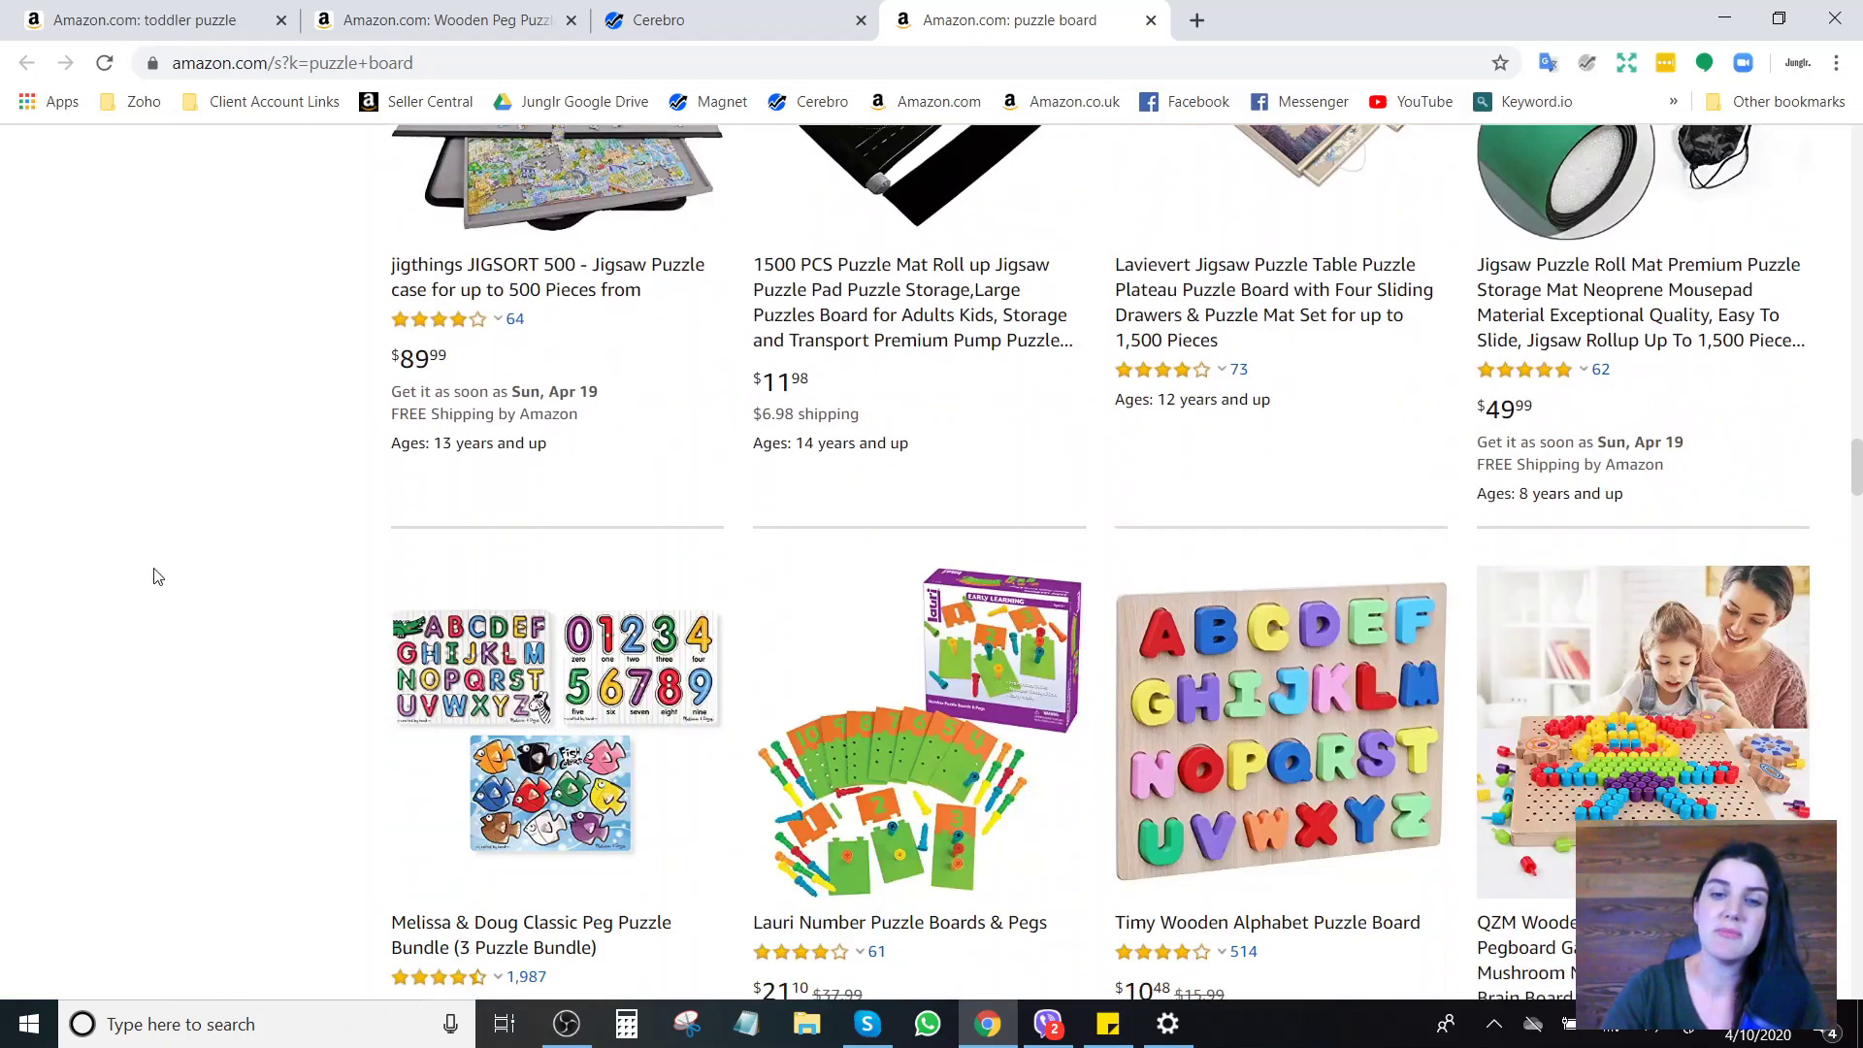
scroll(153, 576, "down", 5)
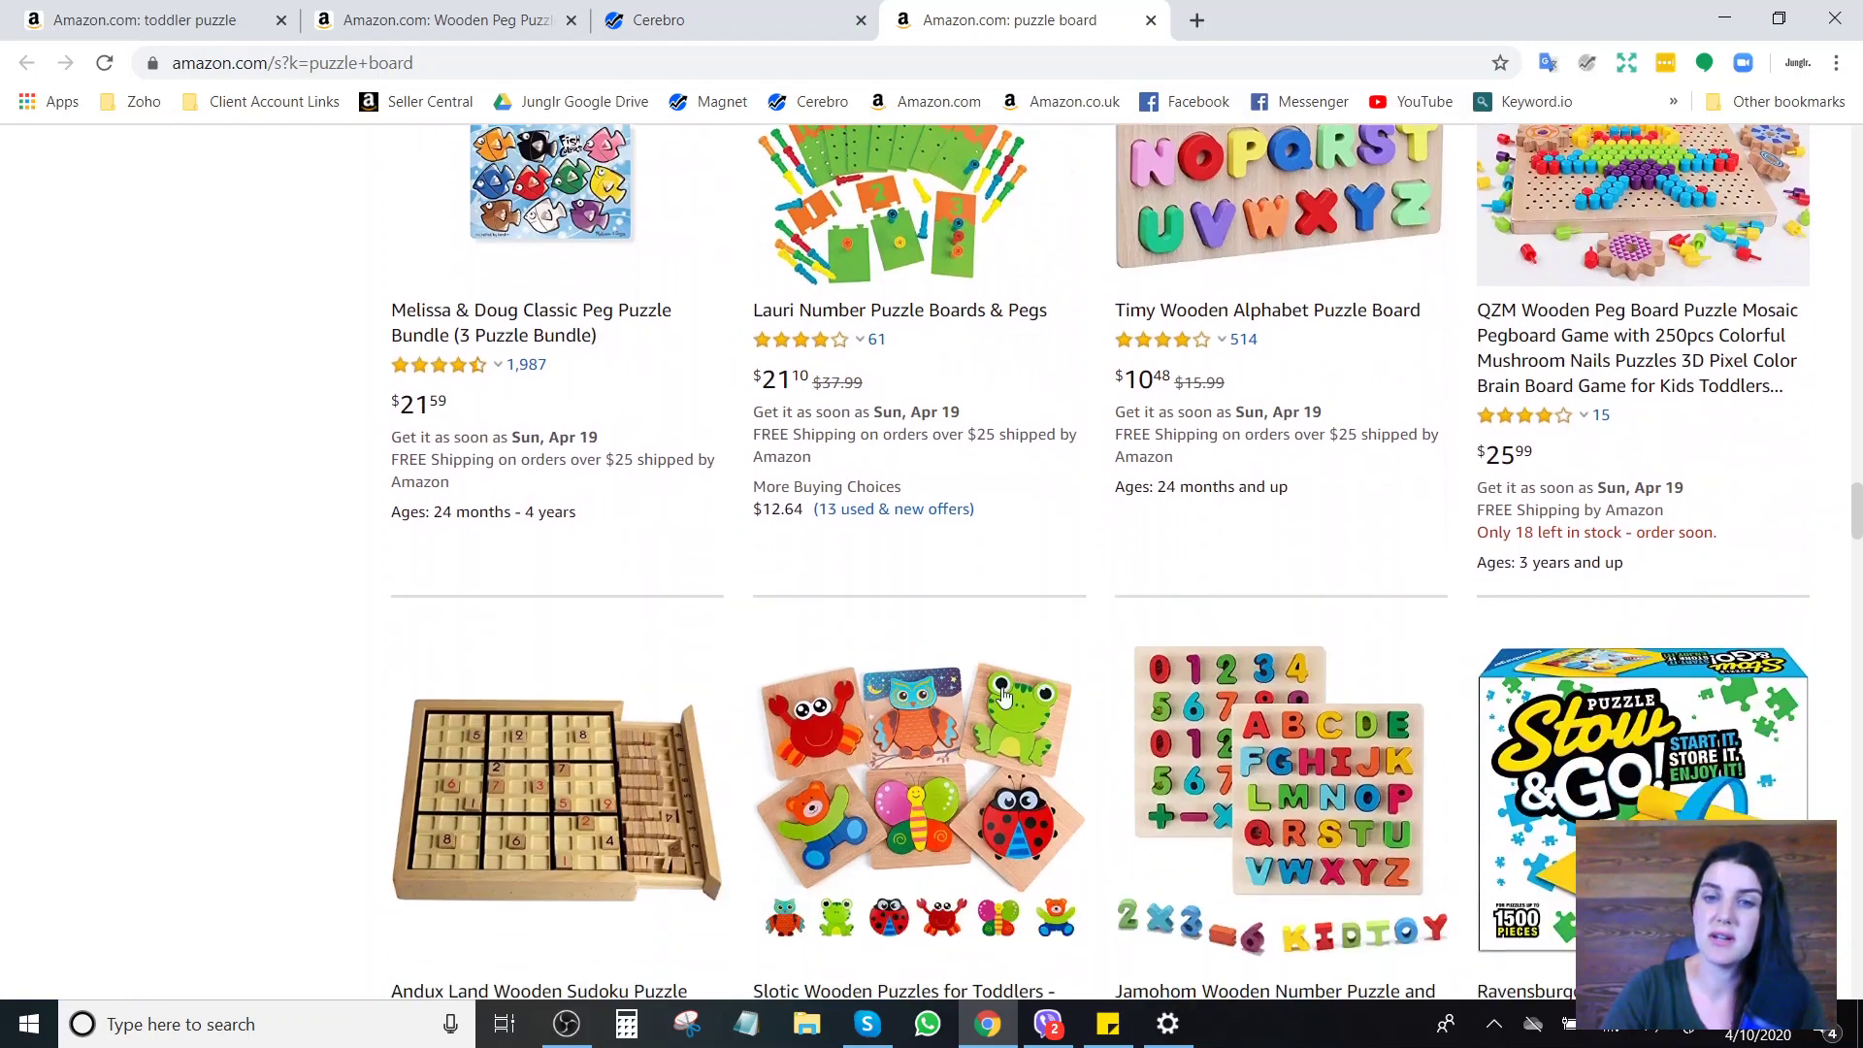
Examine more of the "puzzle board" results and compare them with the WOOD CITY wooden peg puzzle listing.
scroll(212, 532, "down", 5)
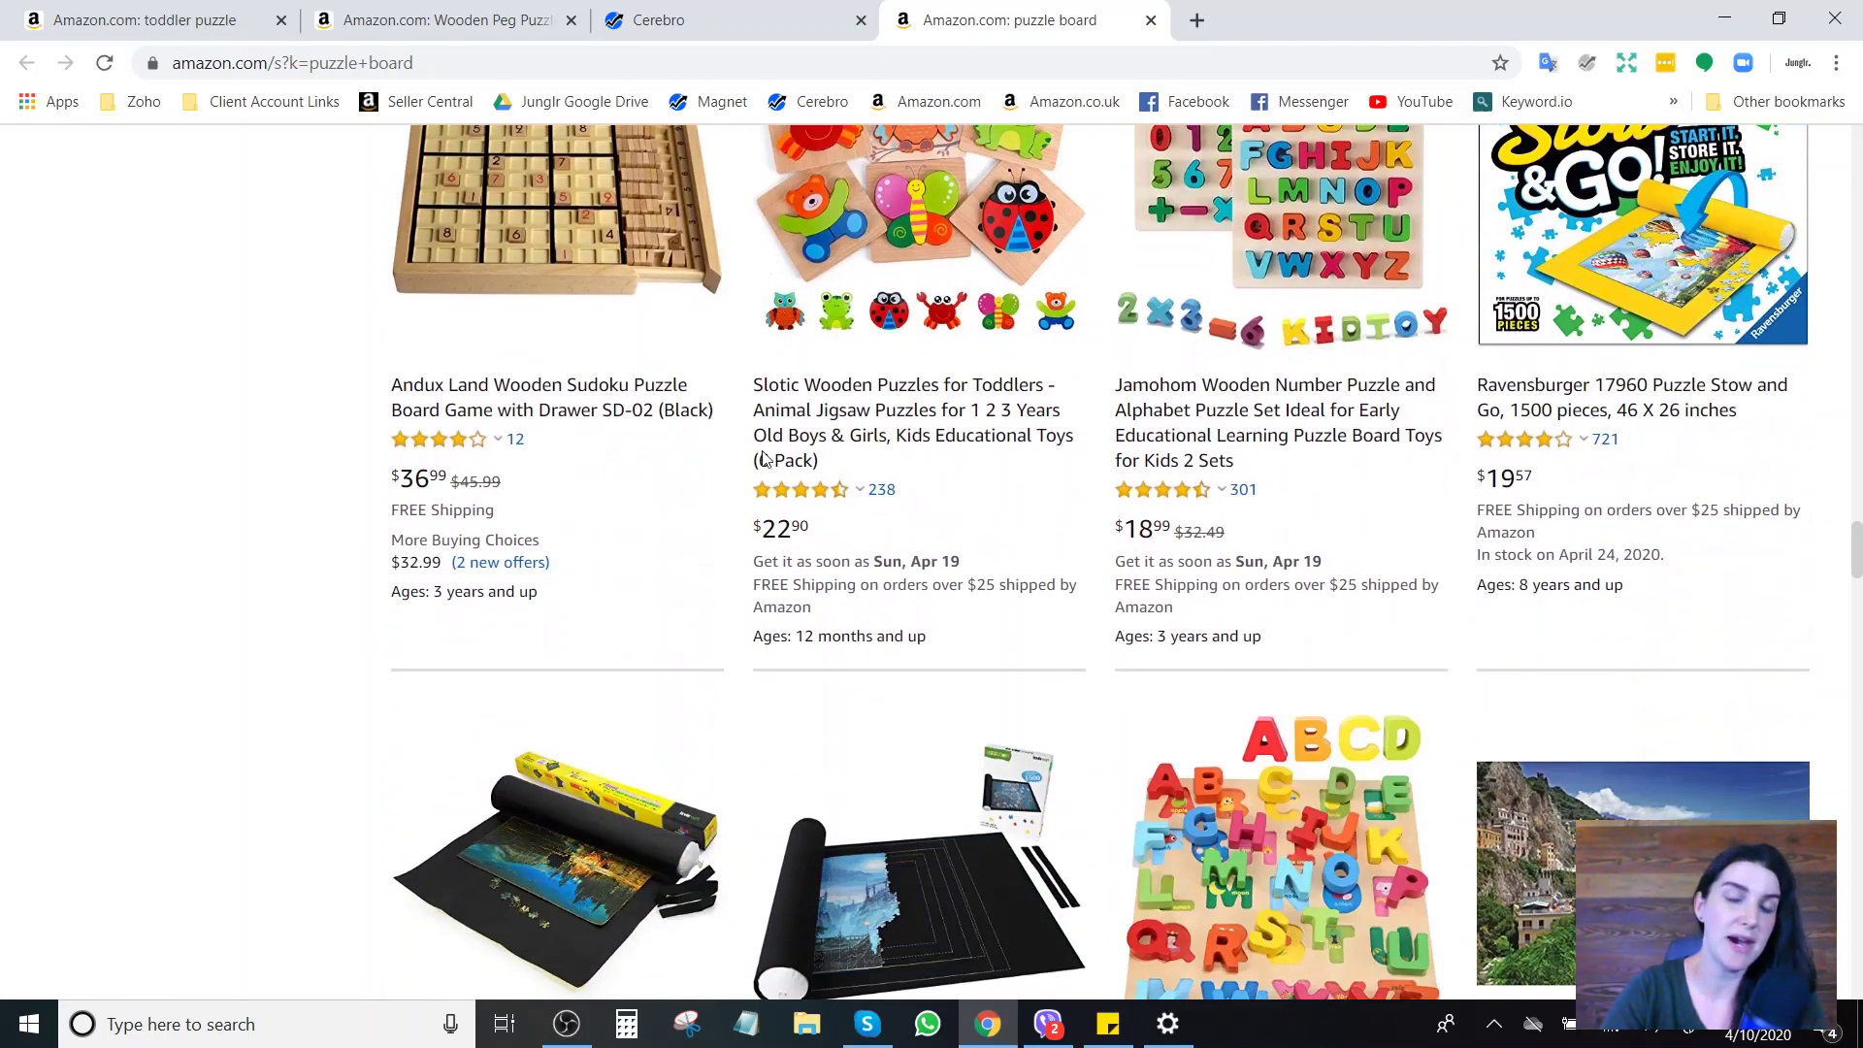
scroll(262, 563, "down", 3)
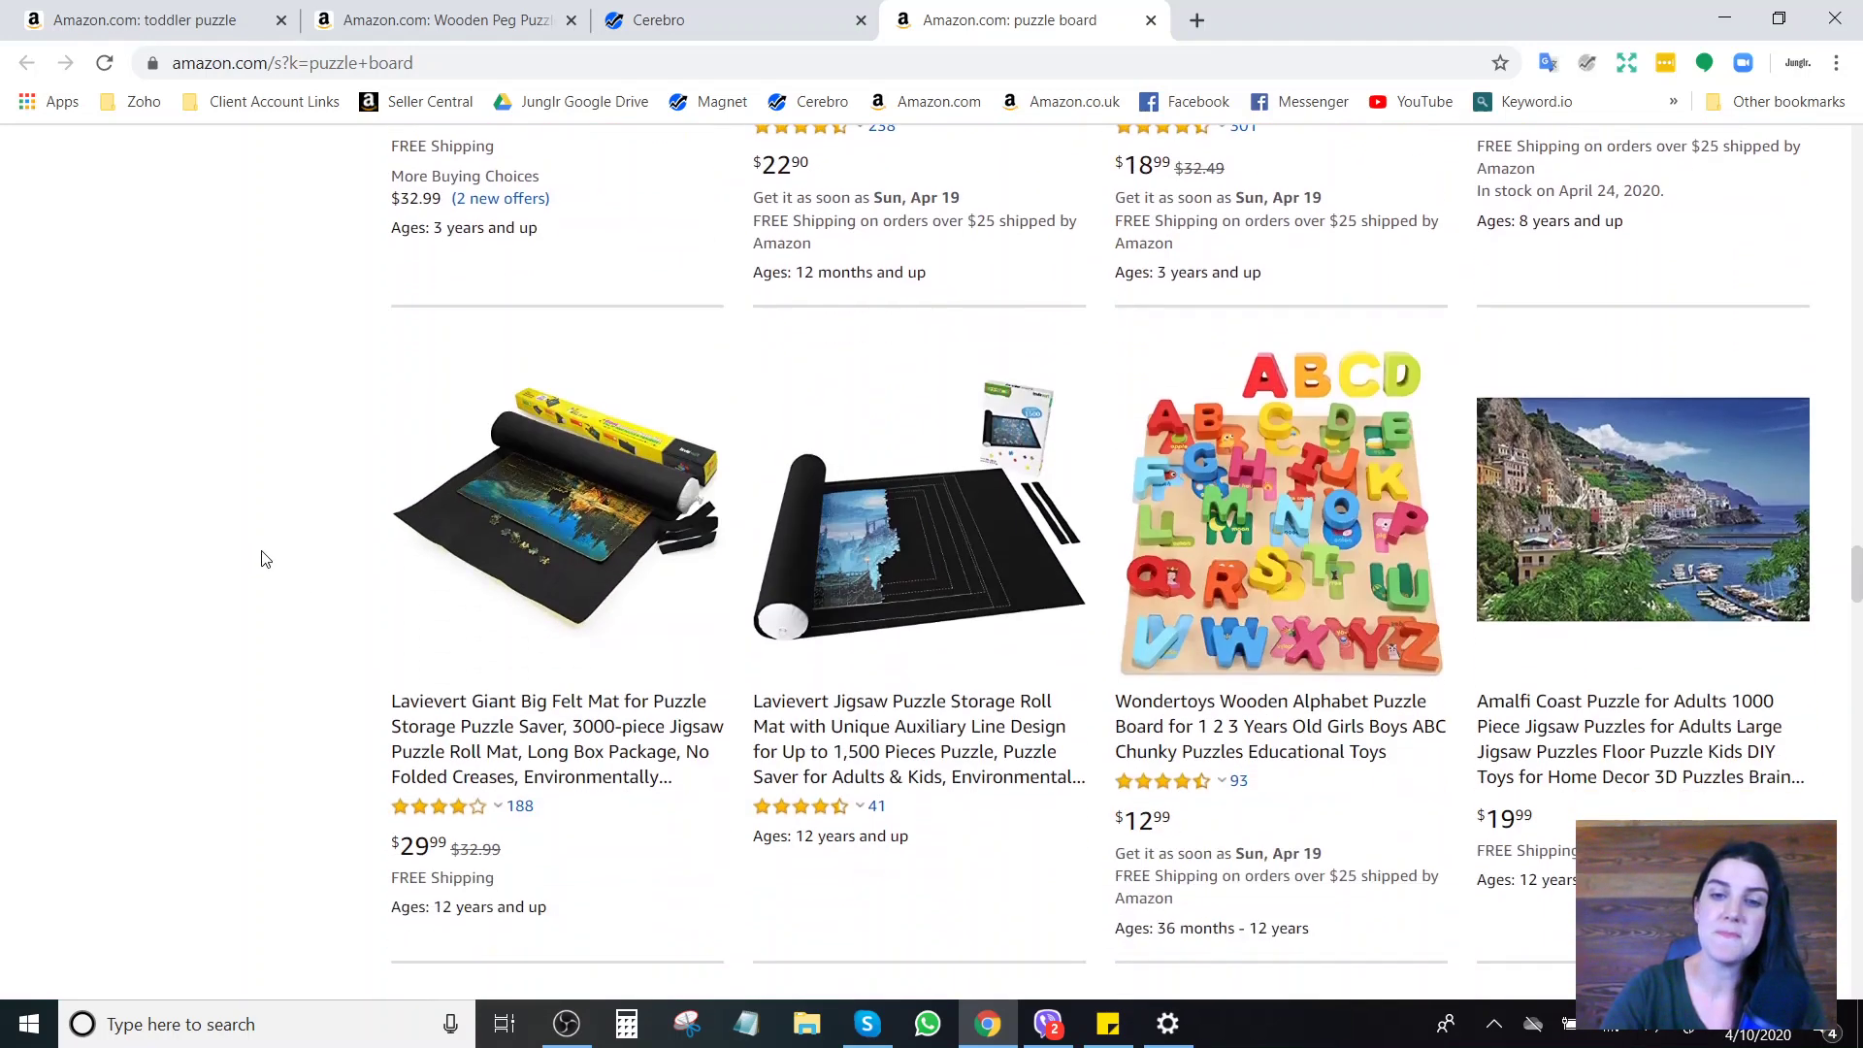
scroll(272, 648, "down", 4)
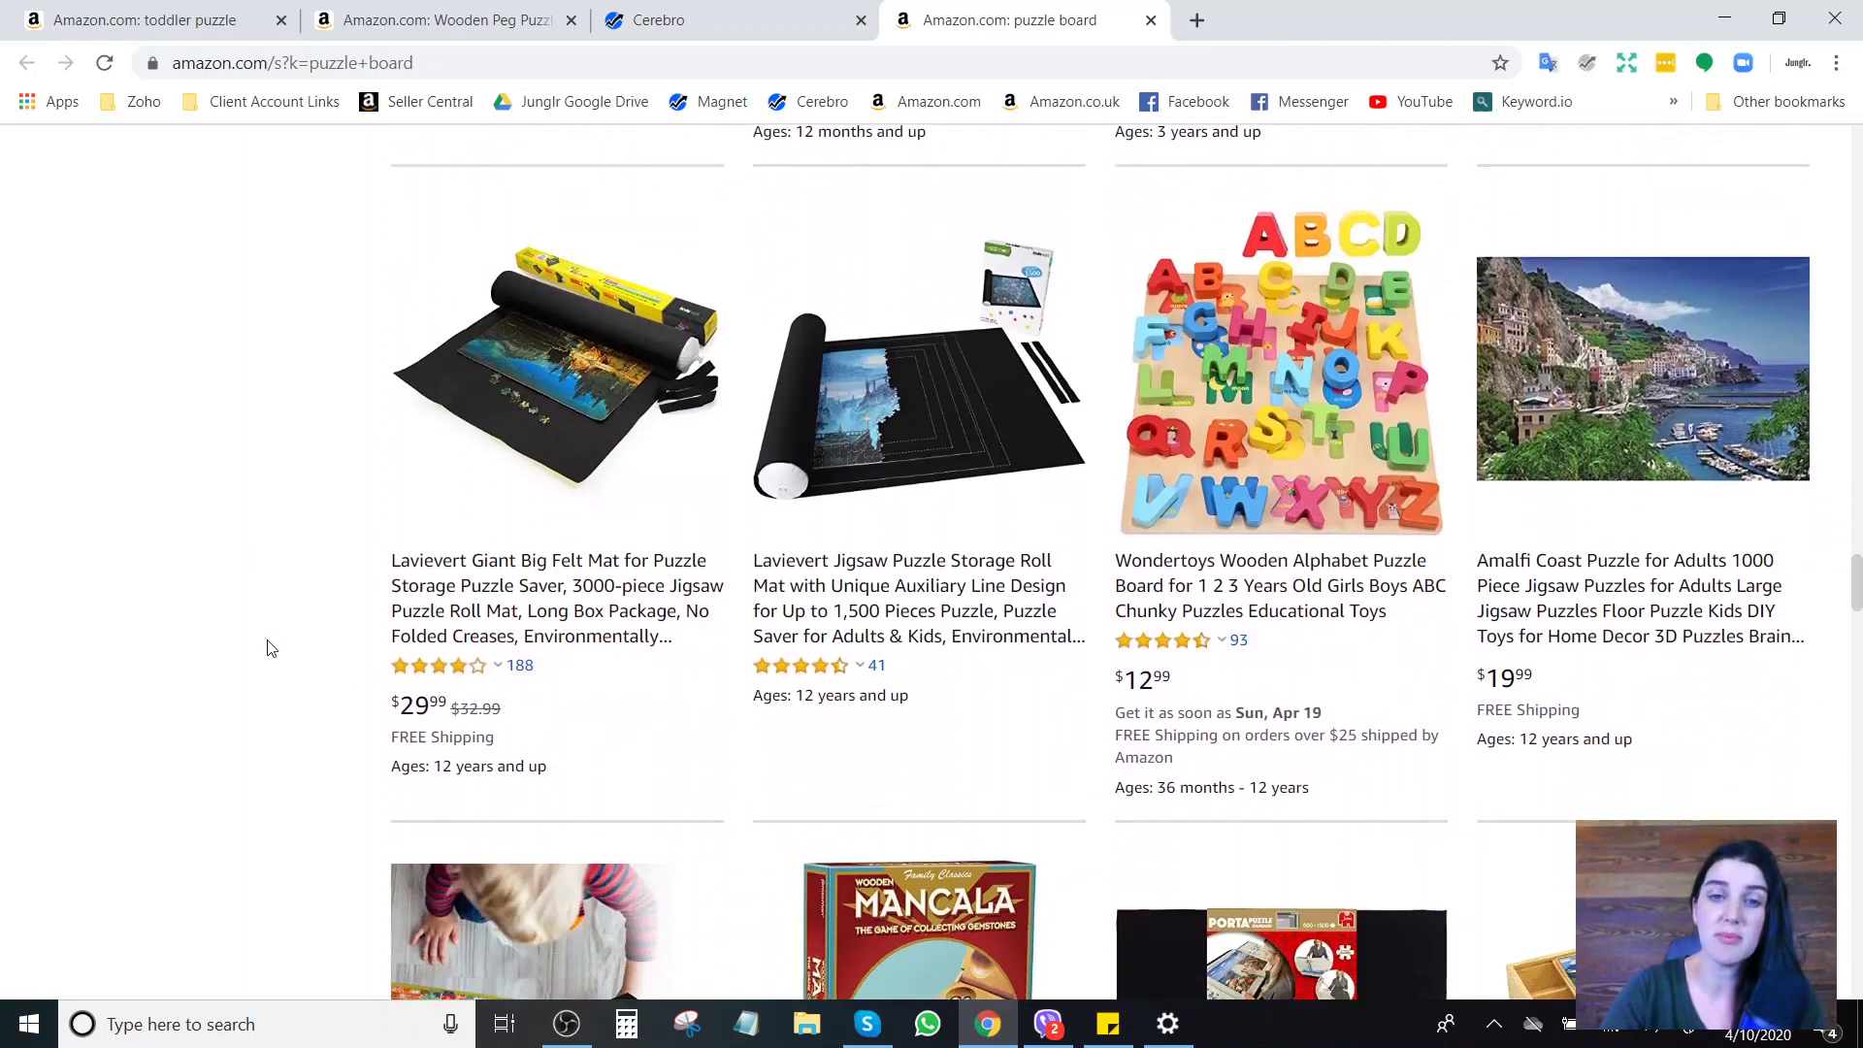
scroll(272, 649, "down", 3)
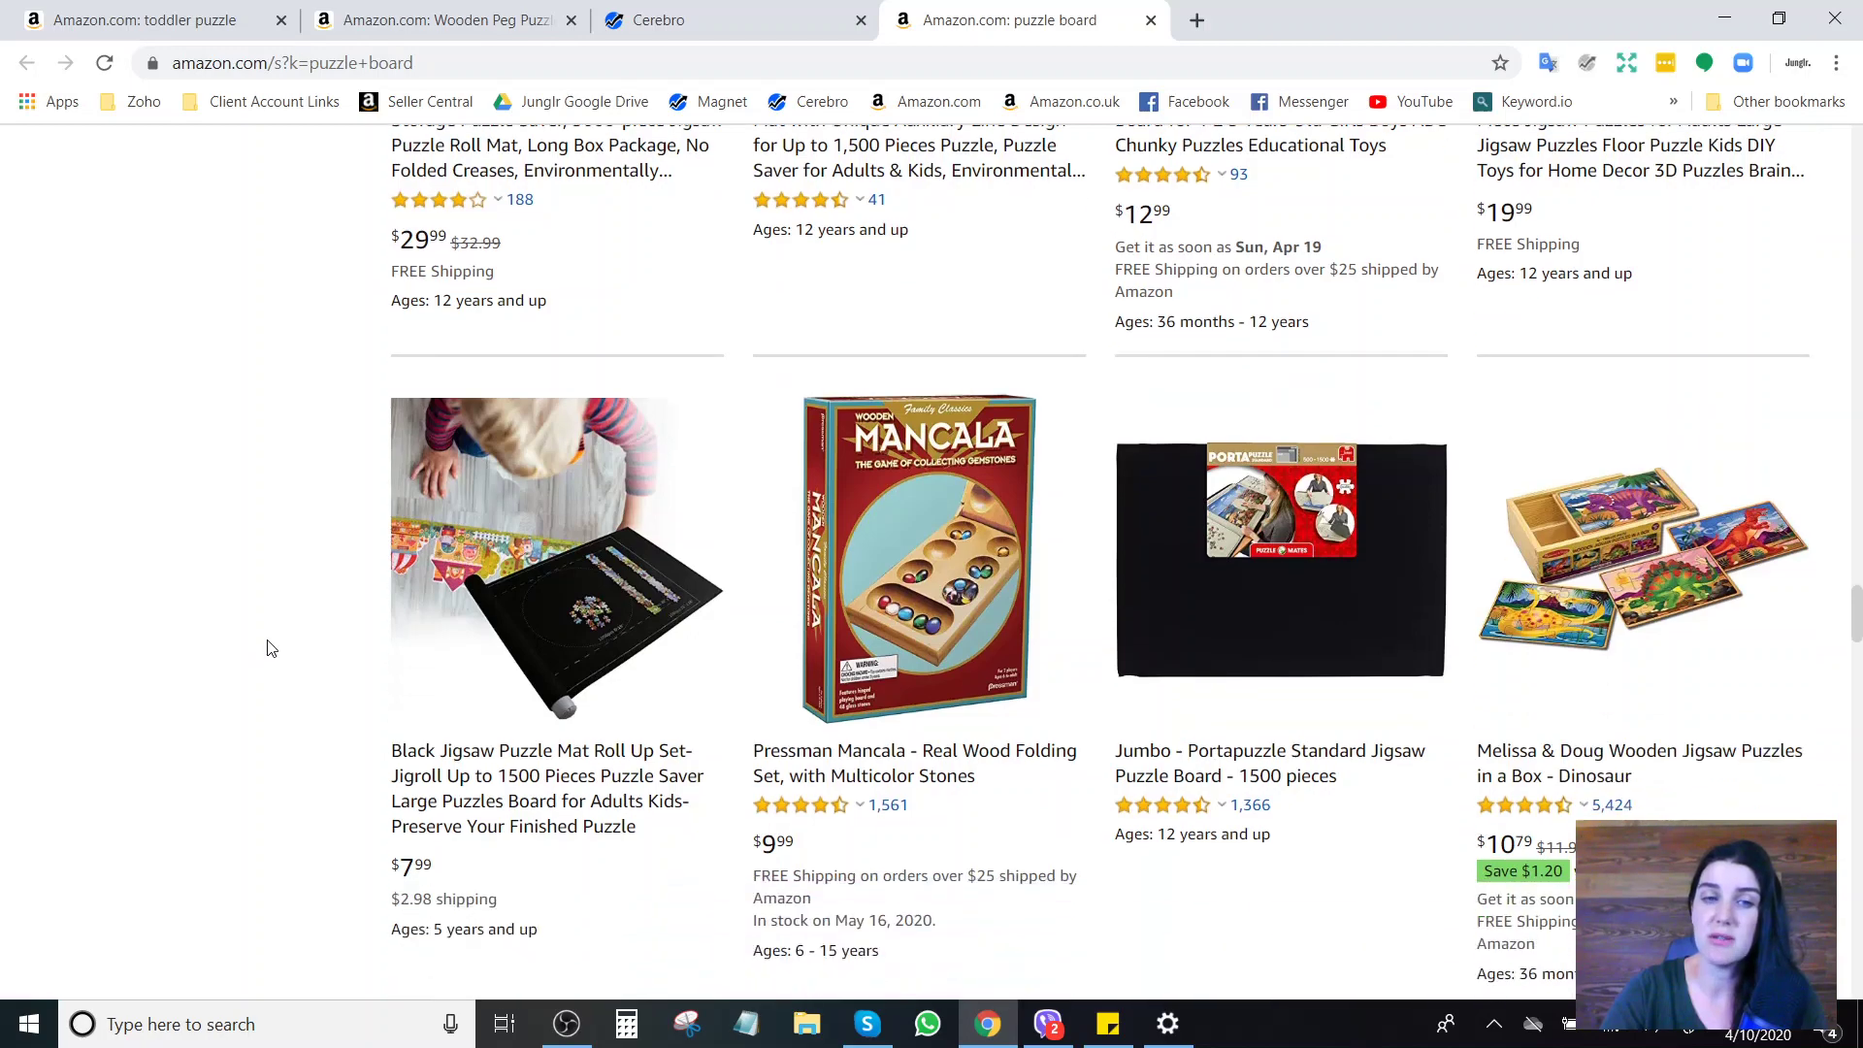
scroll(272, 648, "down", 4)
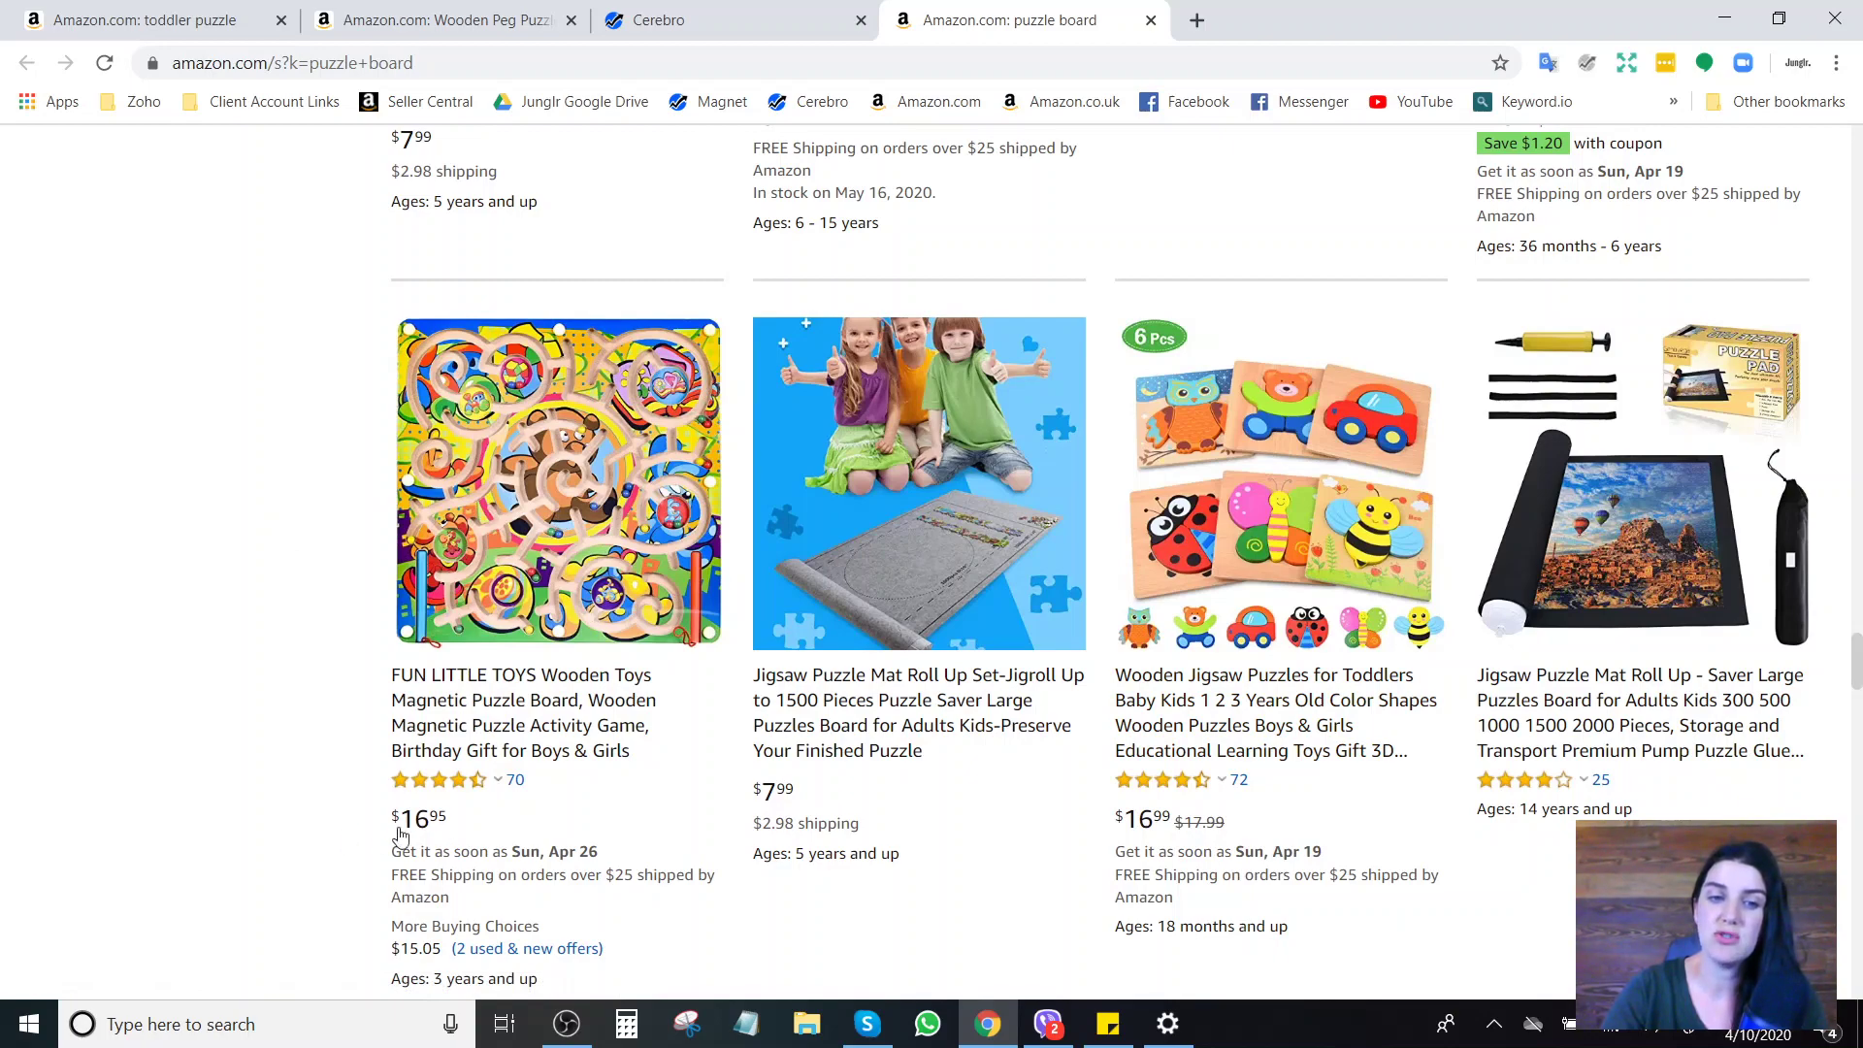
left_click(446, 19)
scroll(1849, 797, "up", 1)
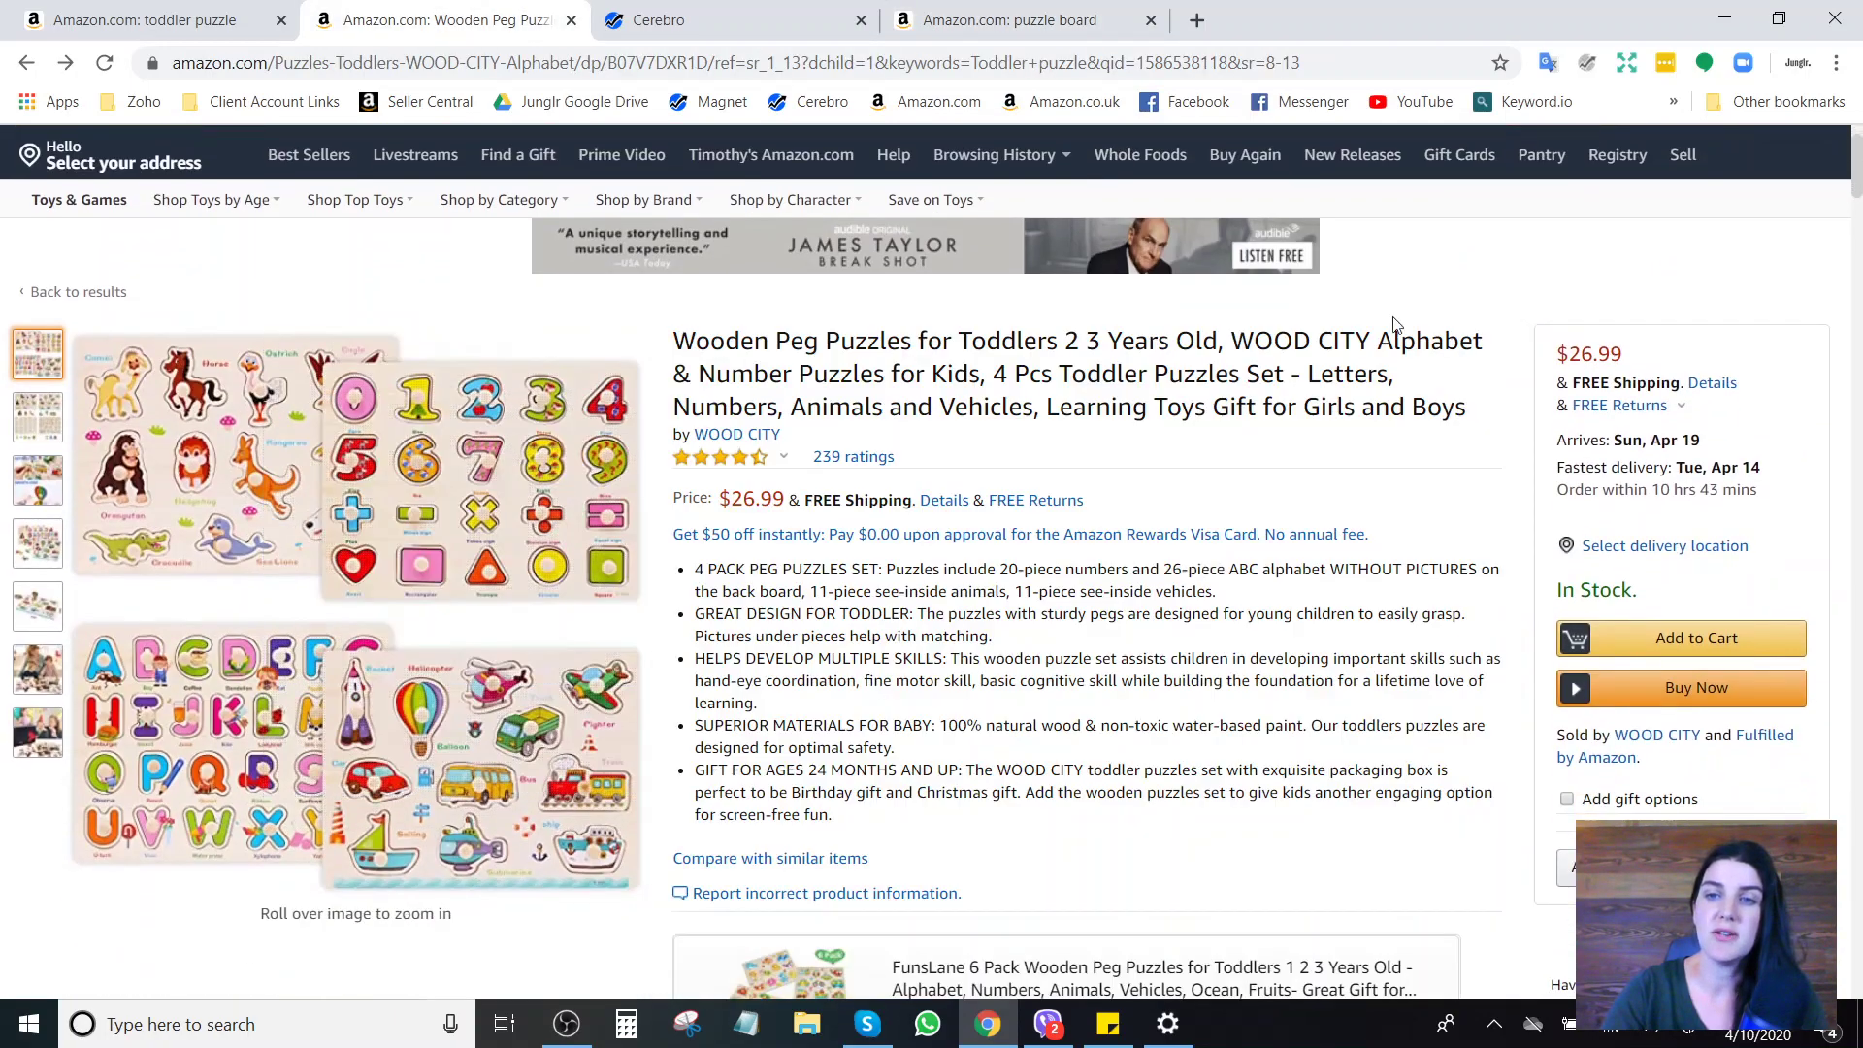
left_click(1028, 19)
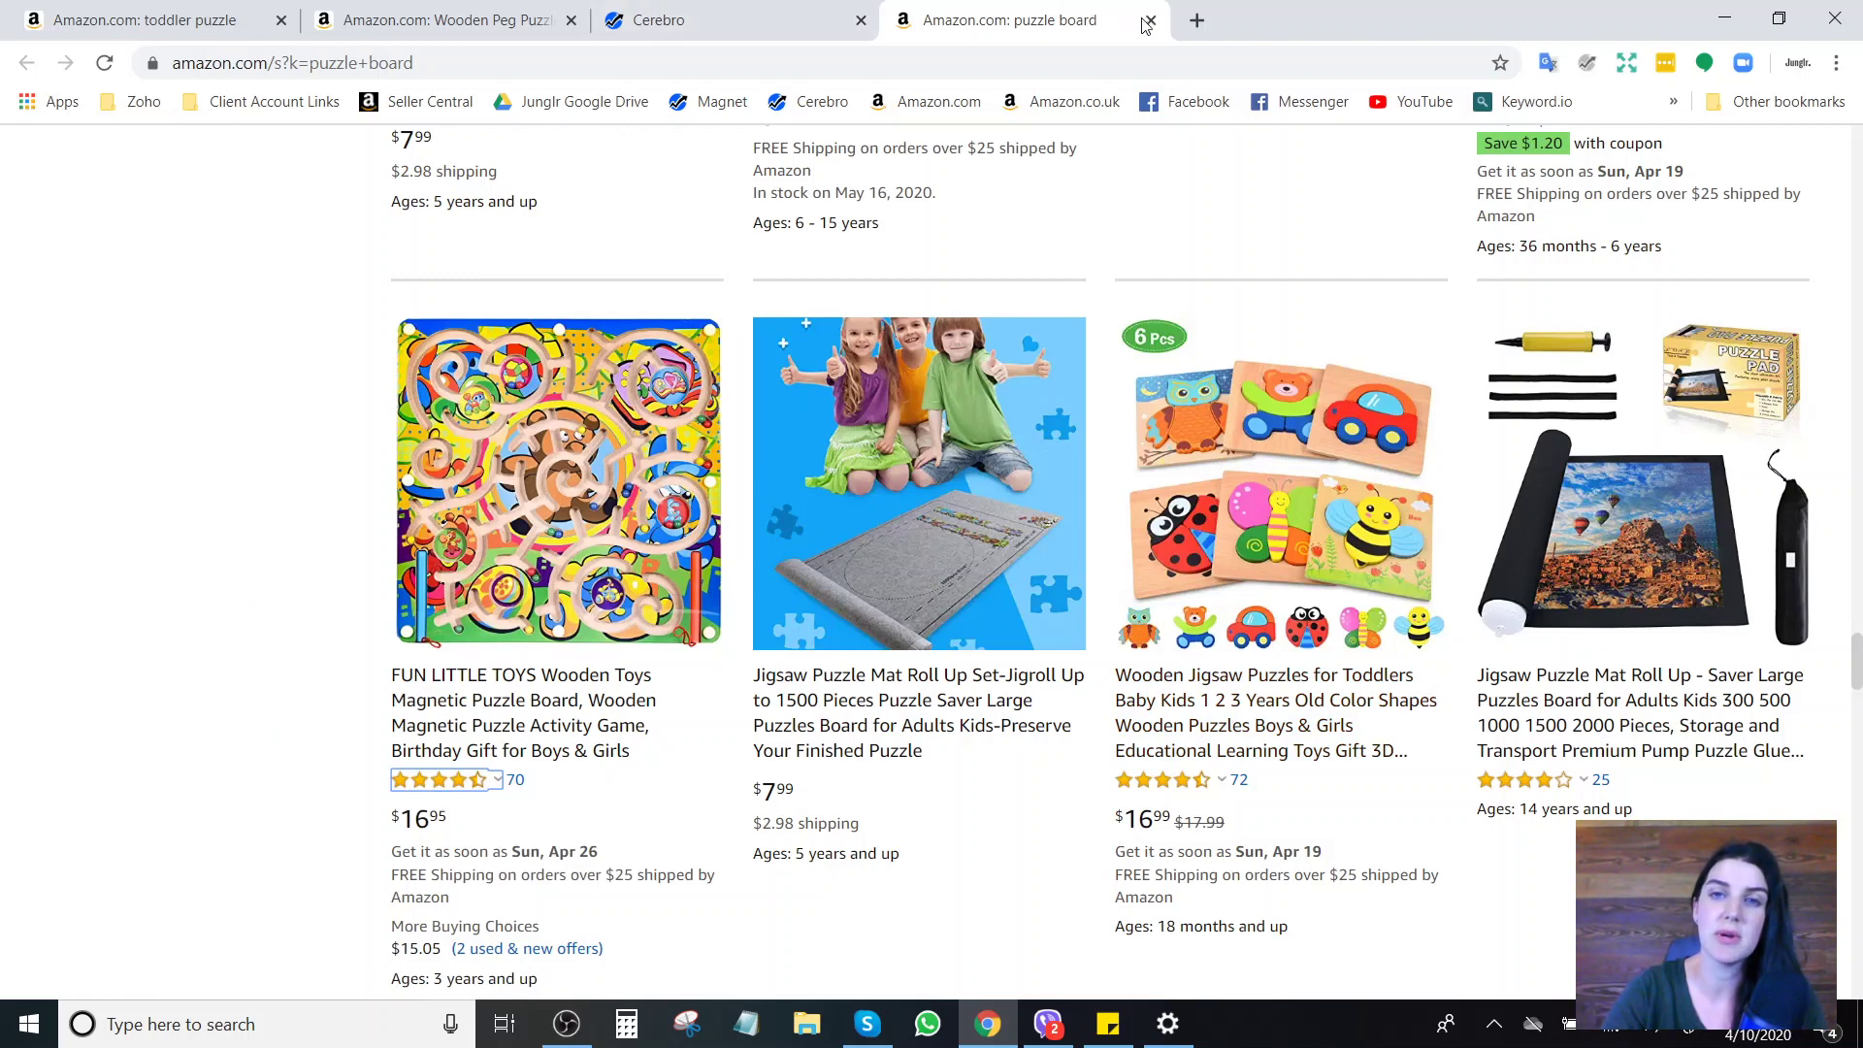
Open the Amazon search results for the Cerebro phrase "alphabet puzzle" and recheck the WOOD CITY peg puzzle listing.
left_click(757, 20)
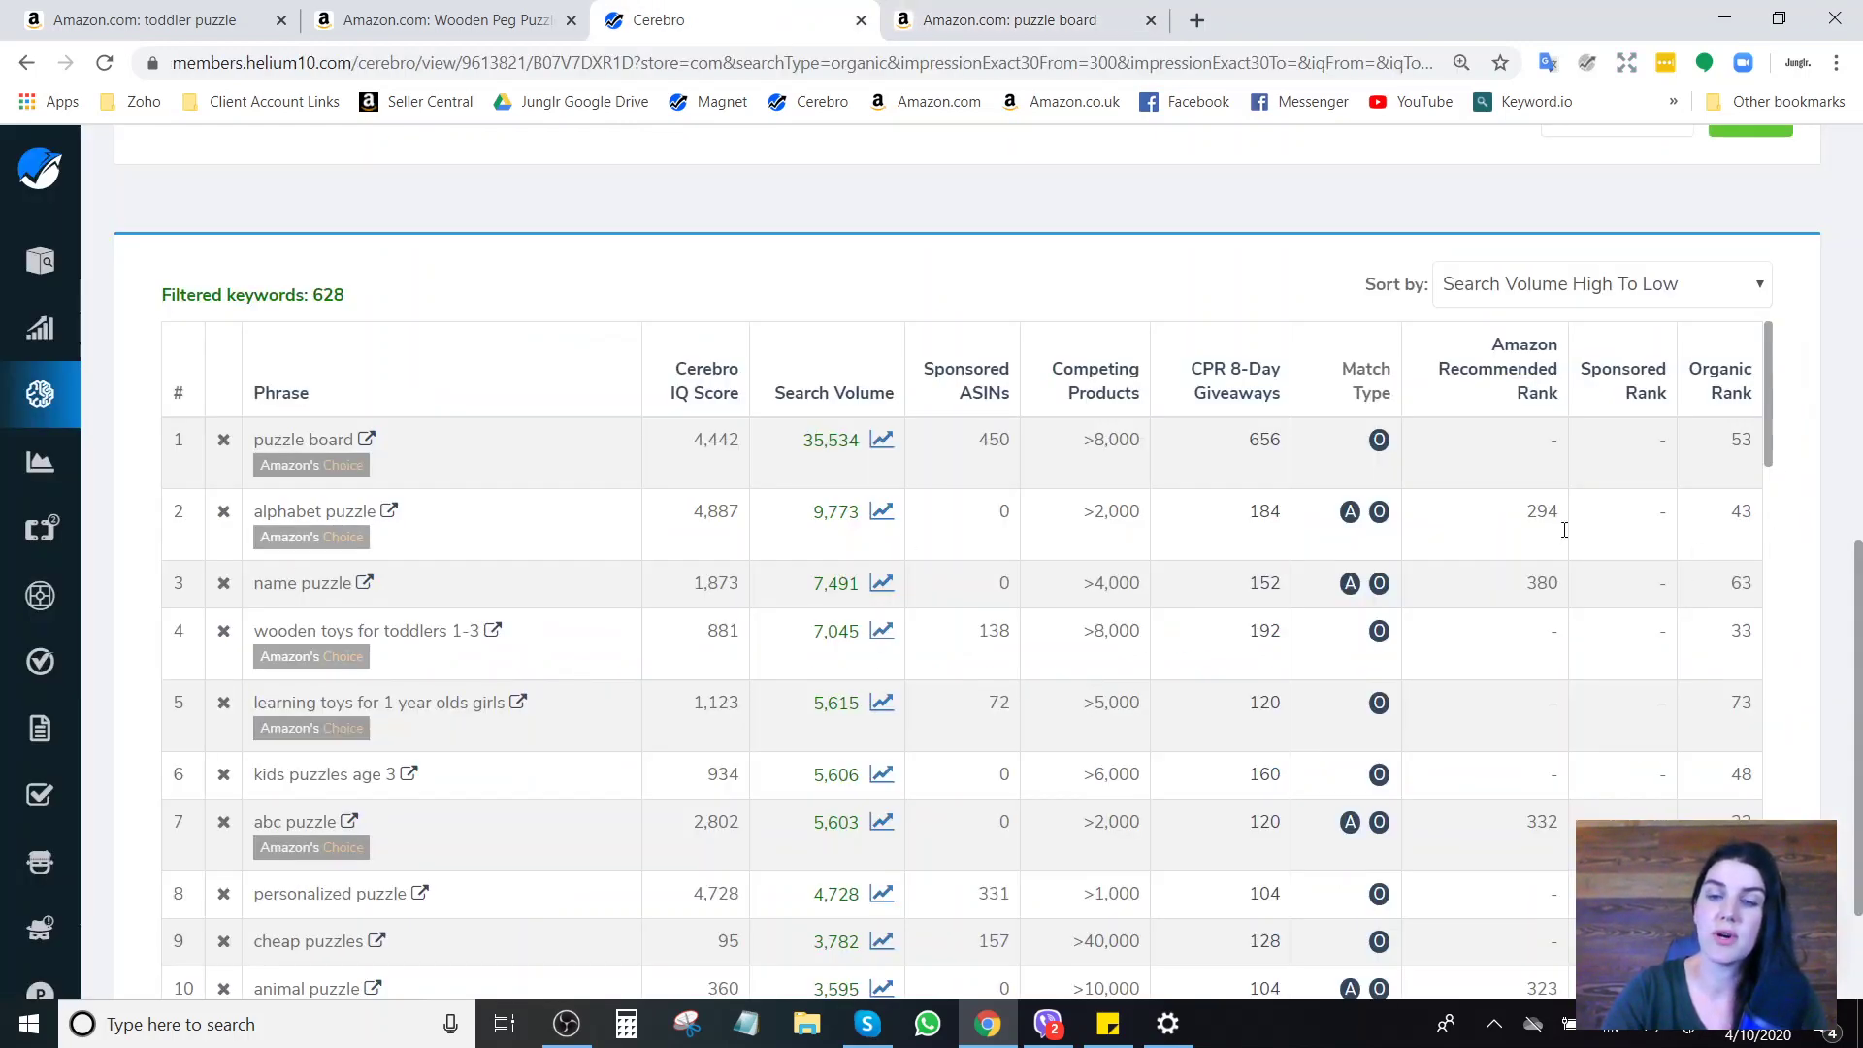
left_click(389, 513)
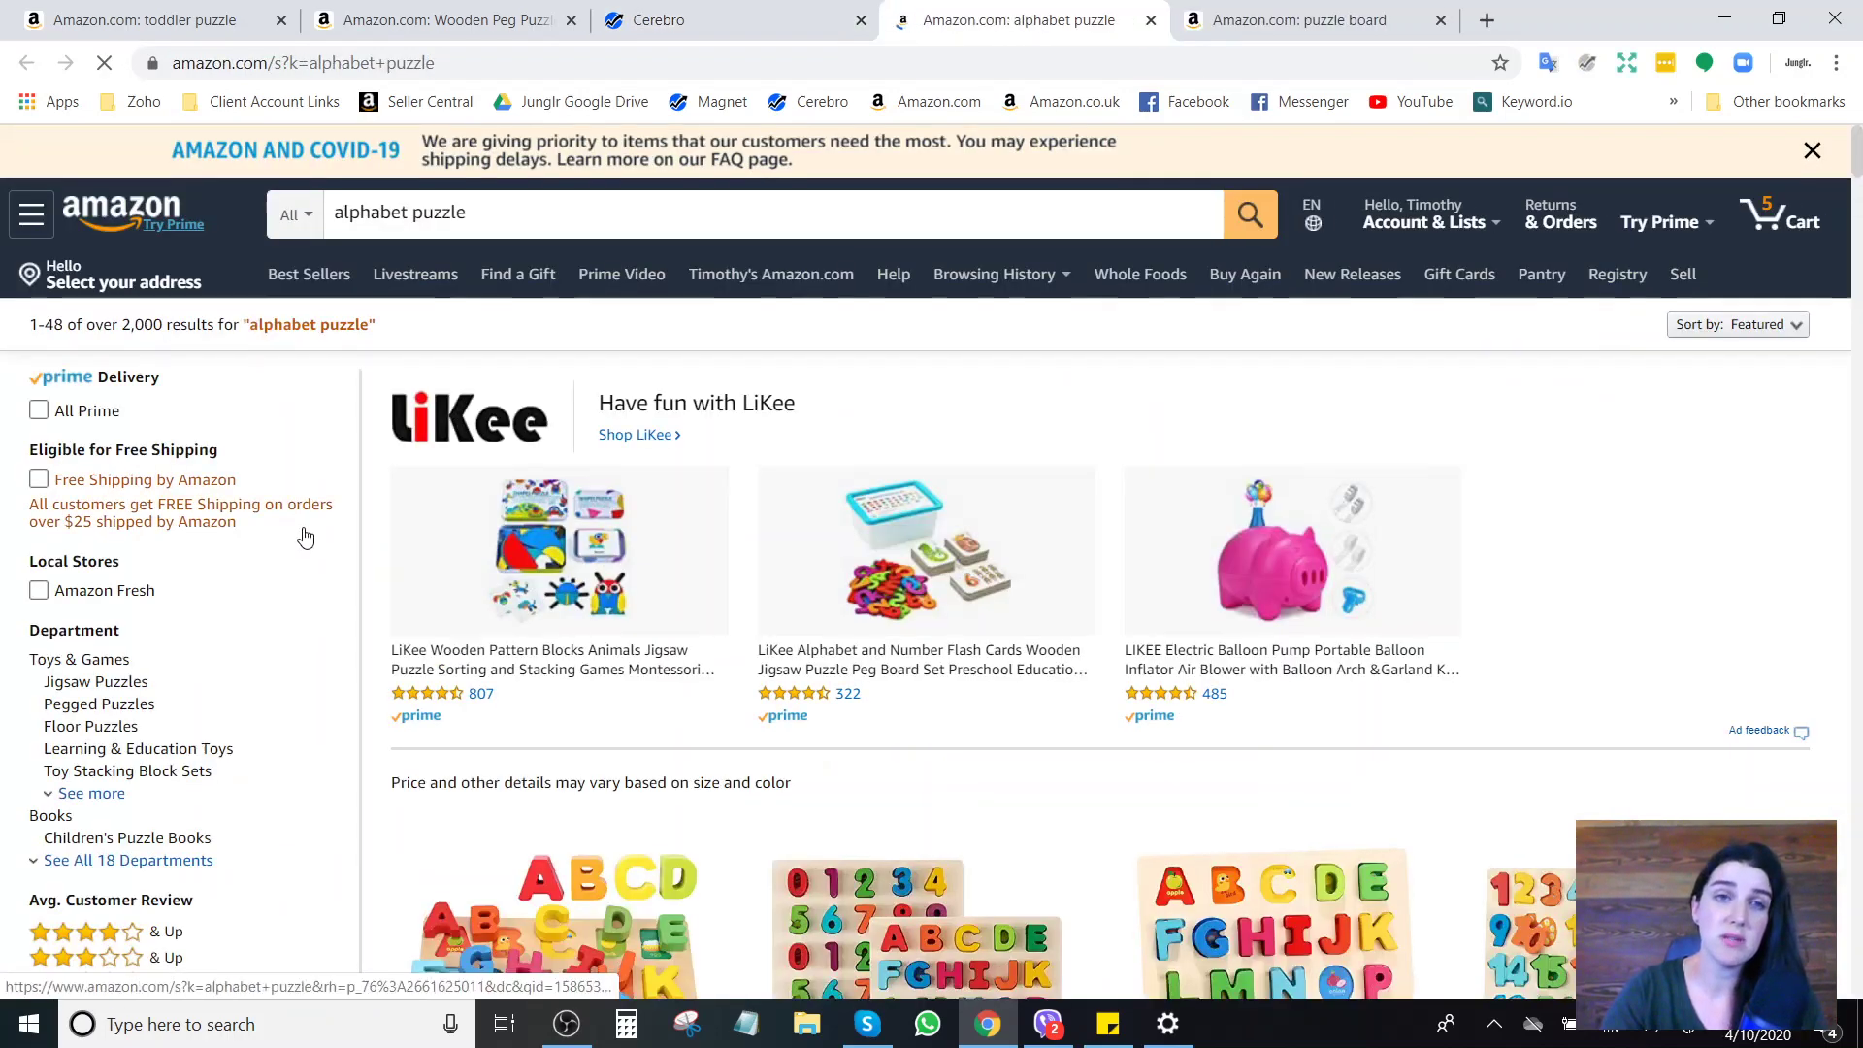
scroll(300, 533, "down", 1)
left_click(347, 7)
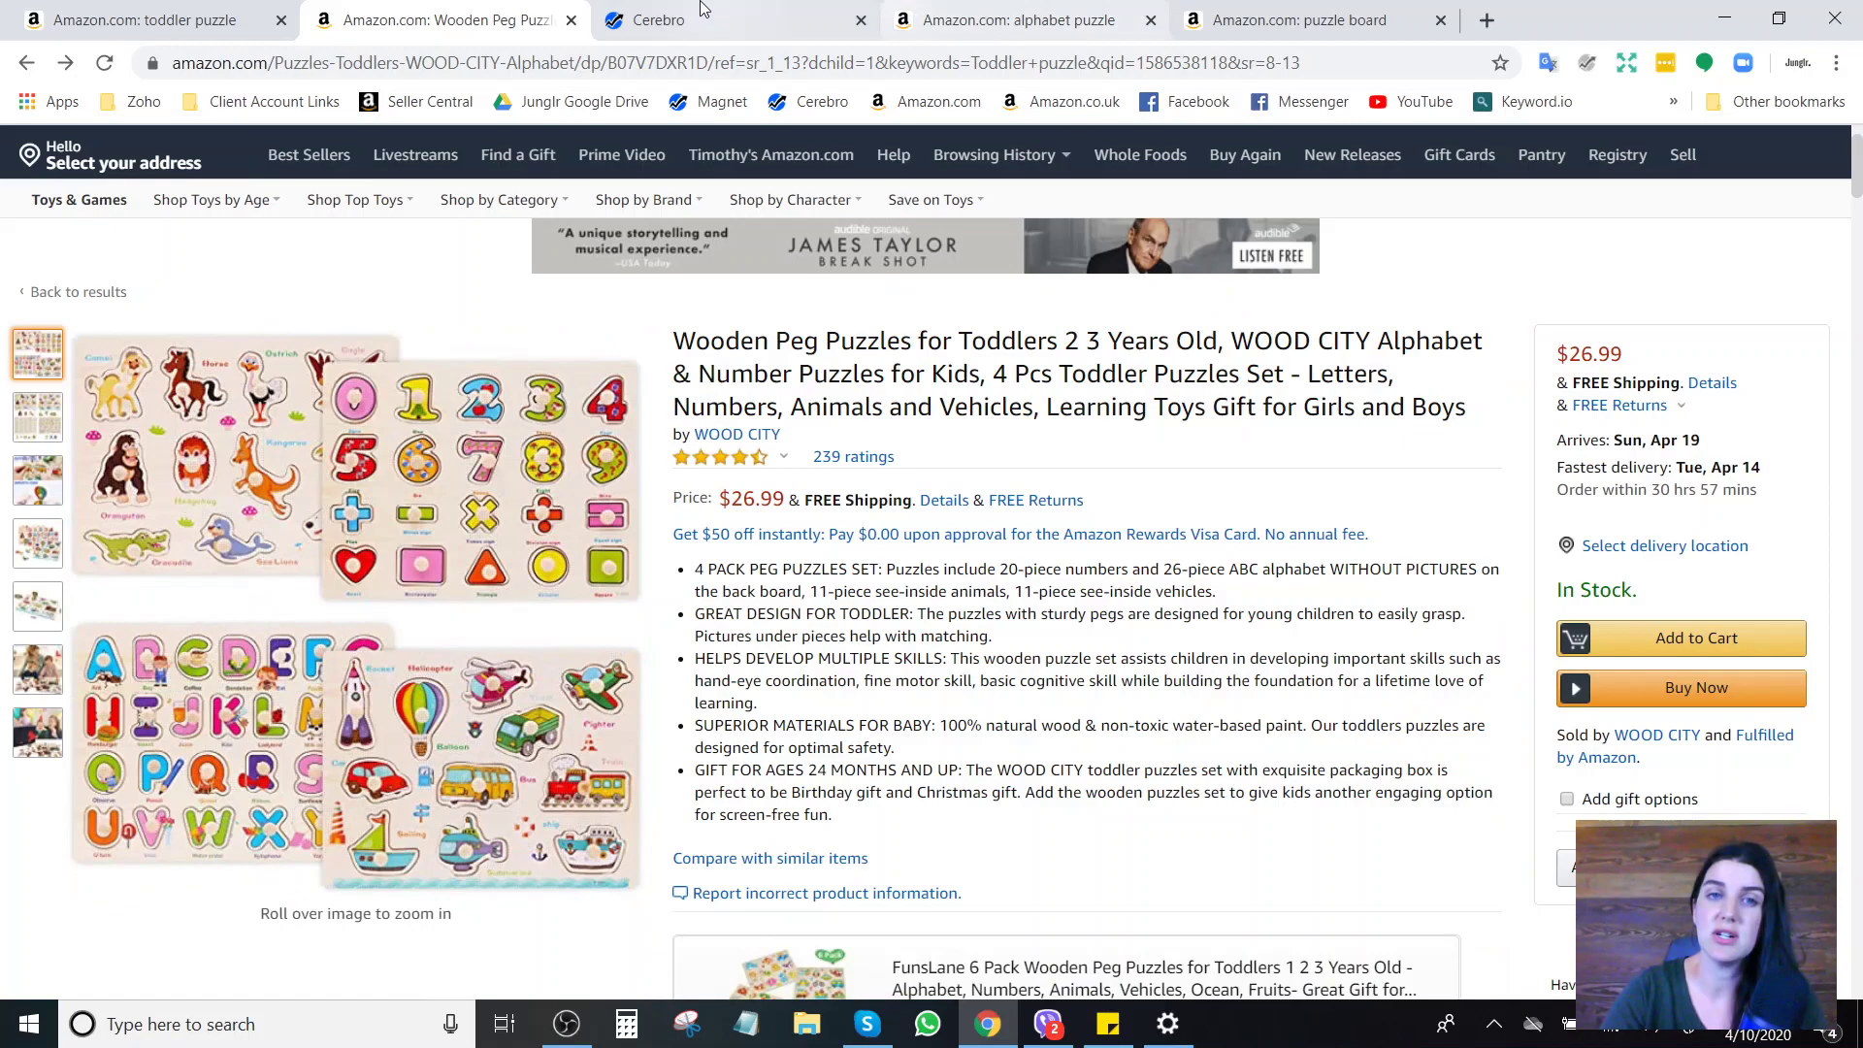
left_click(698, 20)
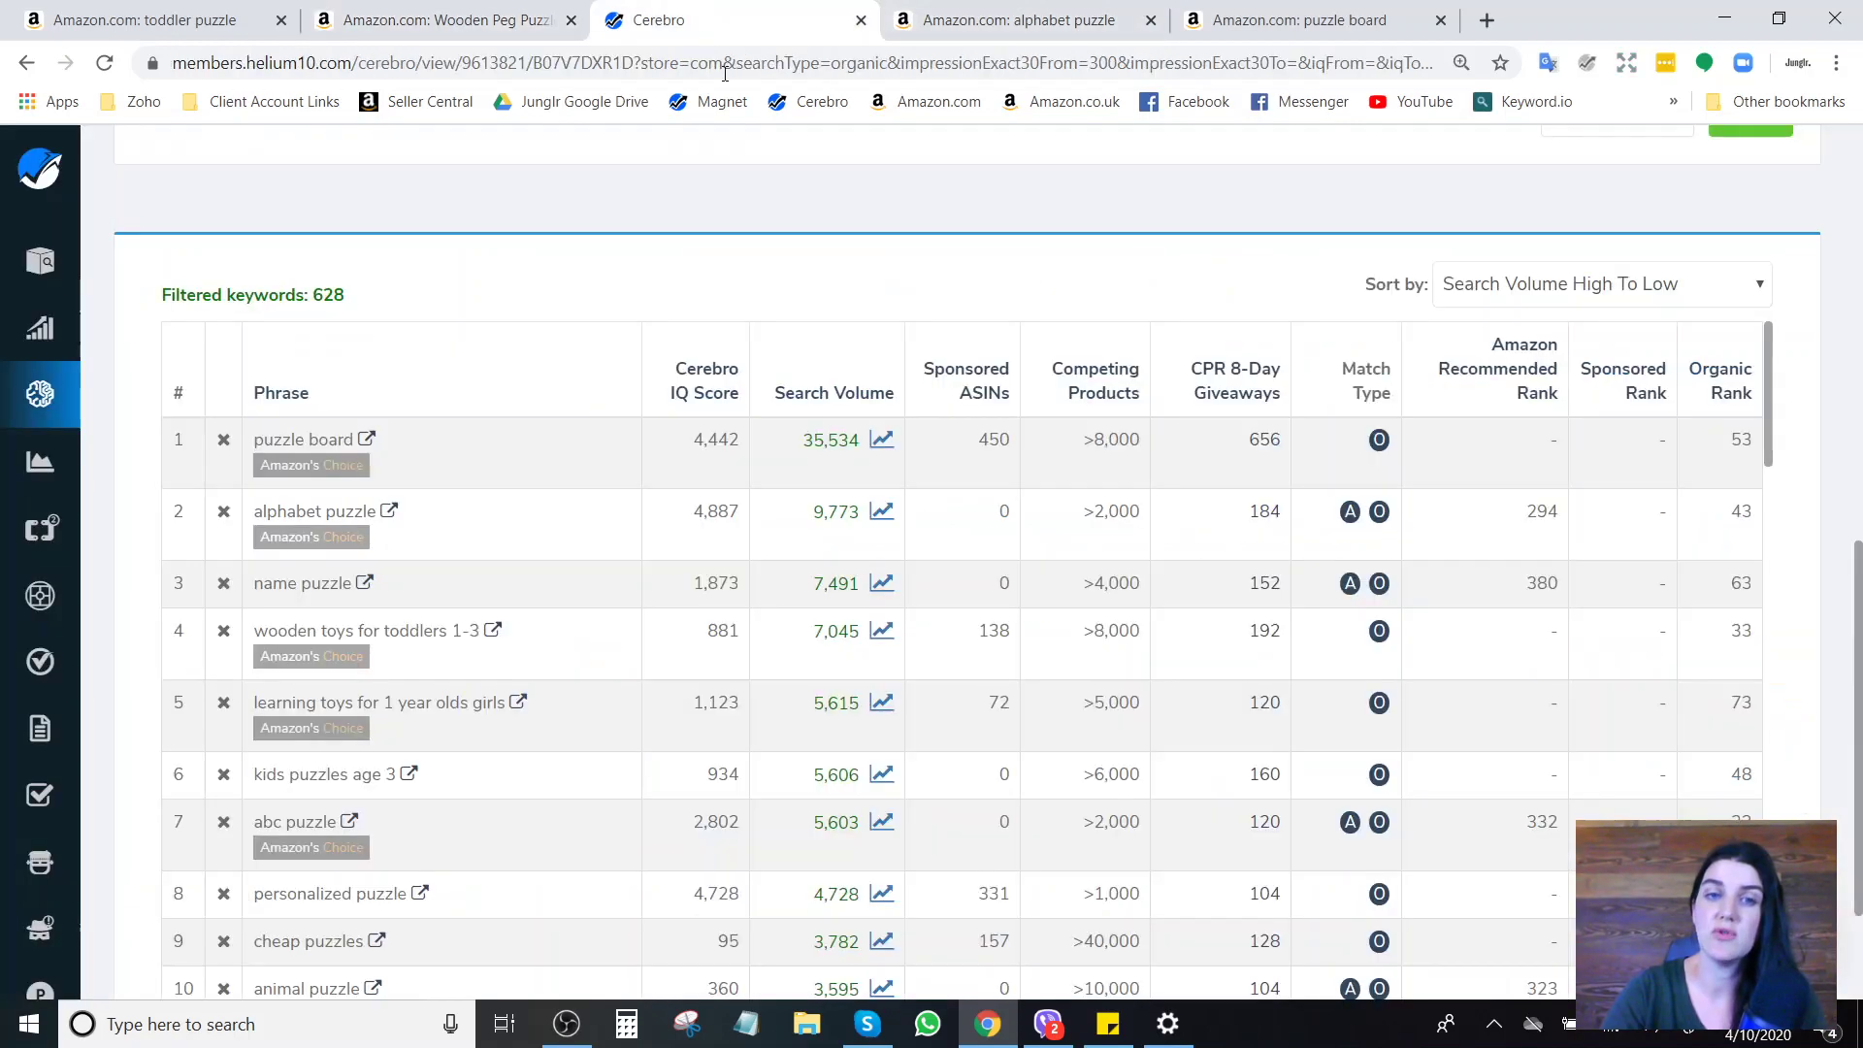
Examine the "alphabet puzzle" search results on Amazon for products similar to the wooden peg puzzle set.
left_click(1115, 11)
scroll(308, 579, "down", 5)
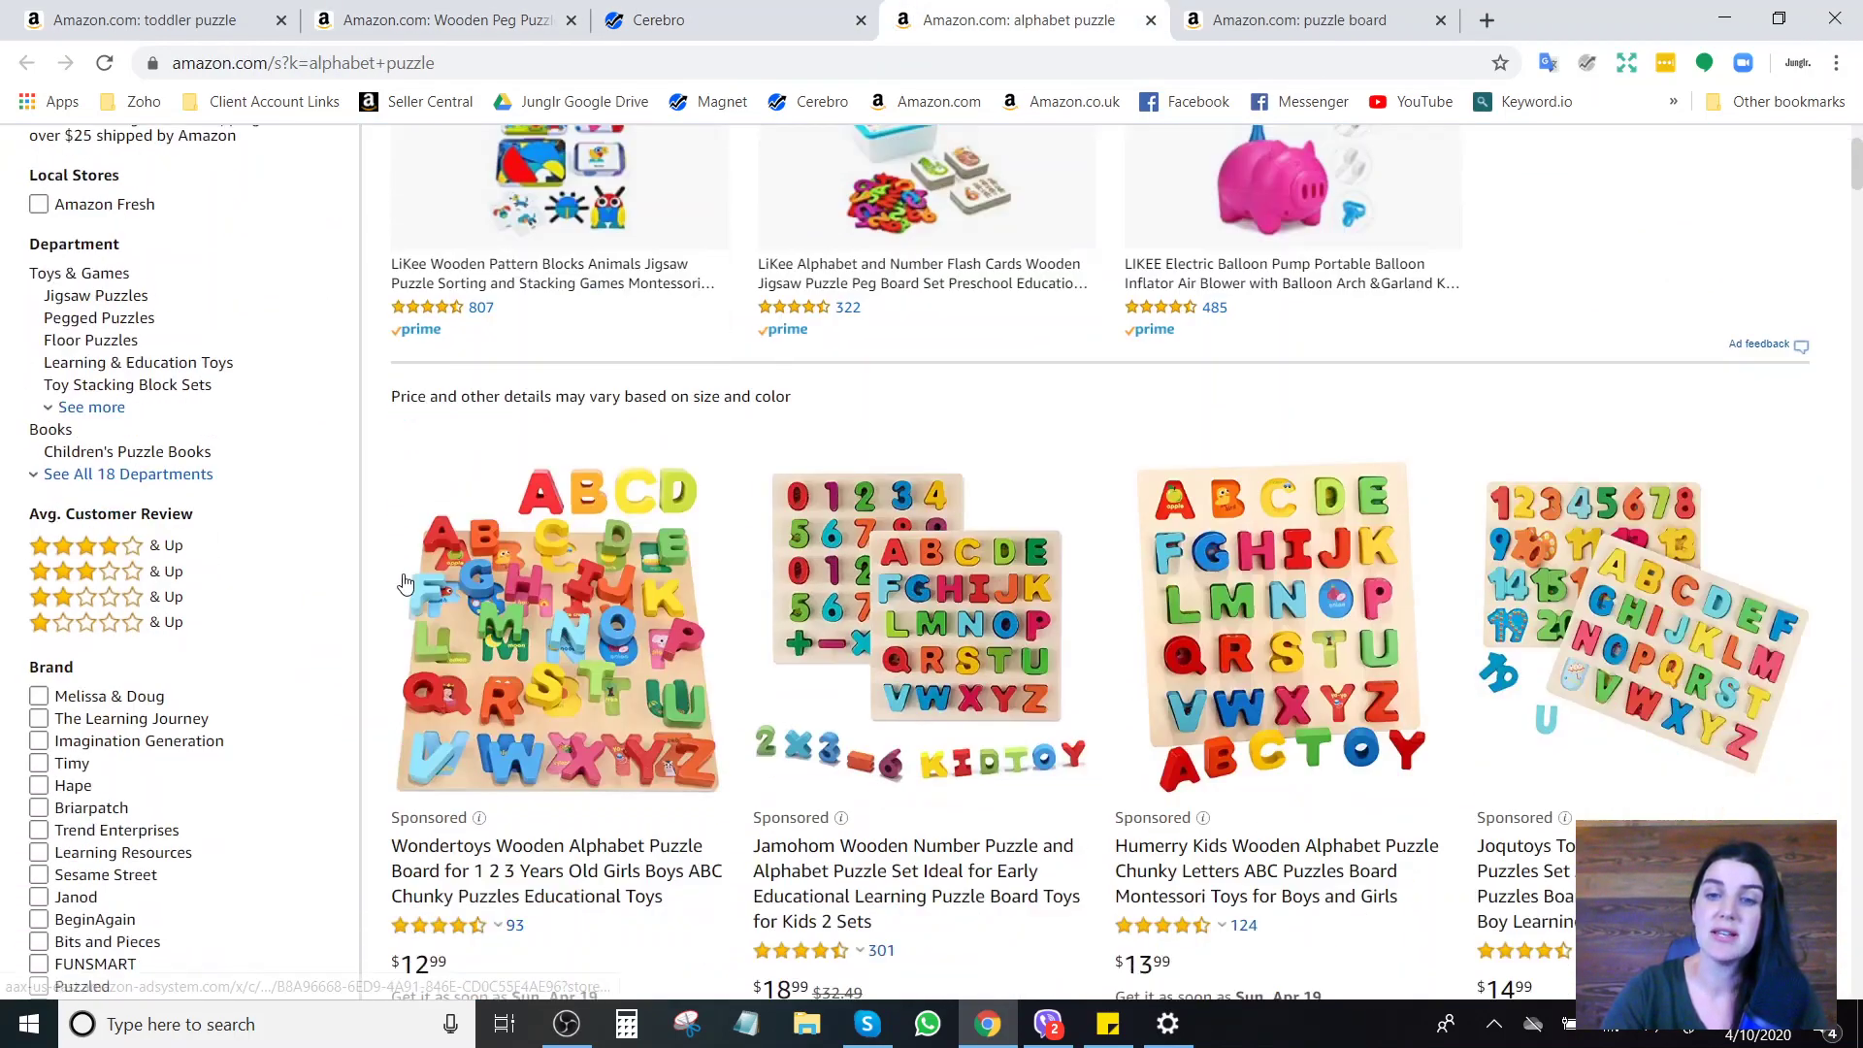
scroll(308, 579, "down", 3)
scroll(1533, 301, "up", 4)
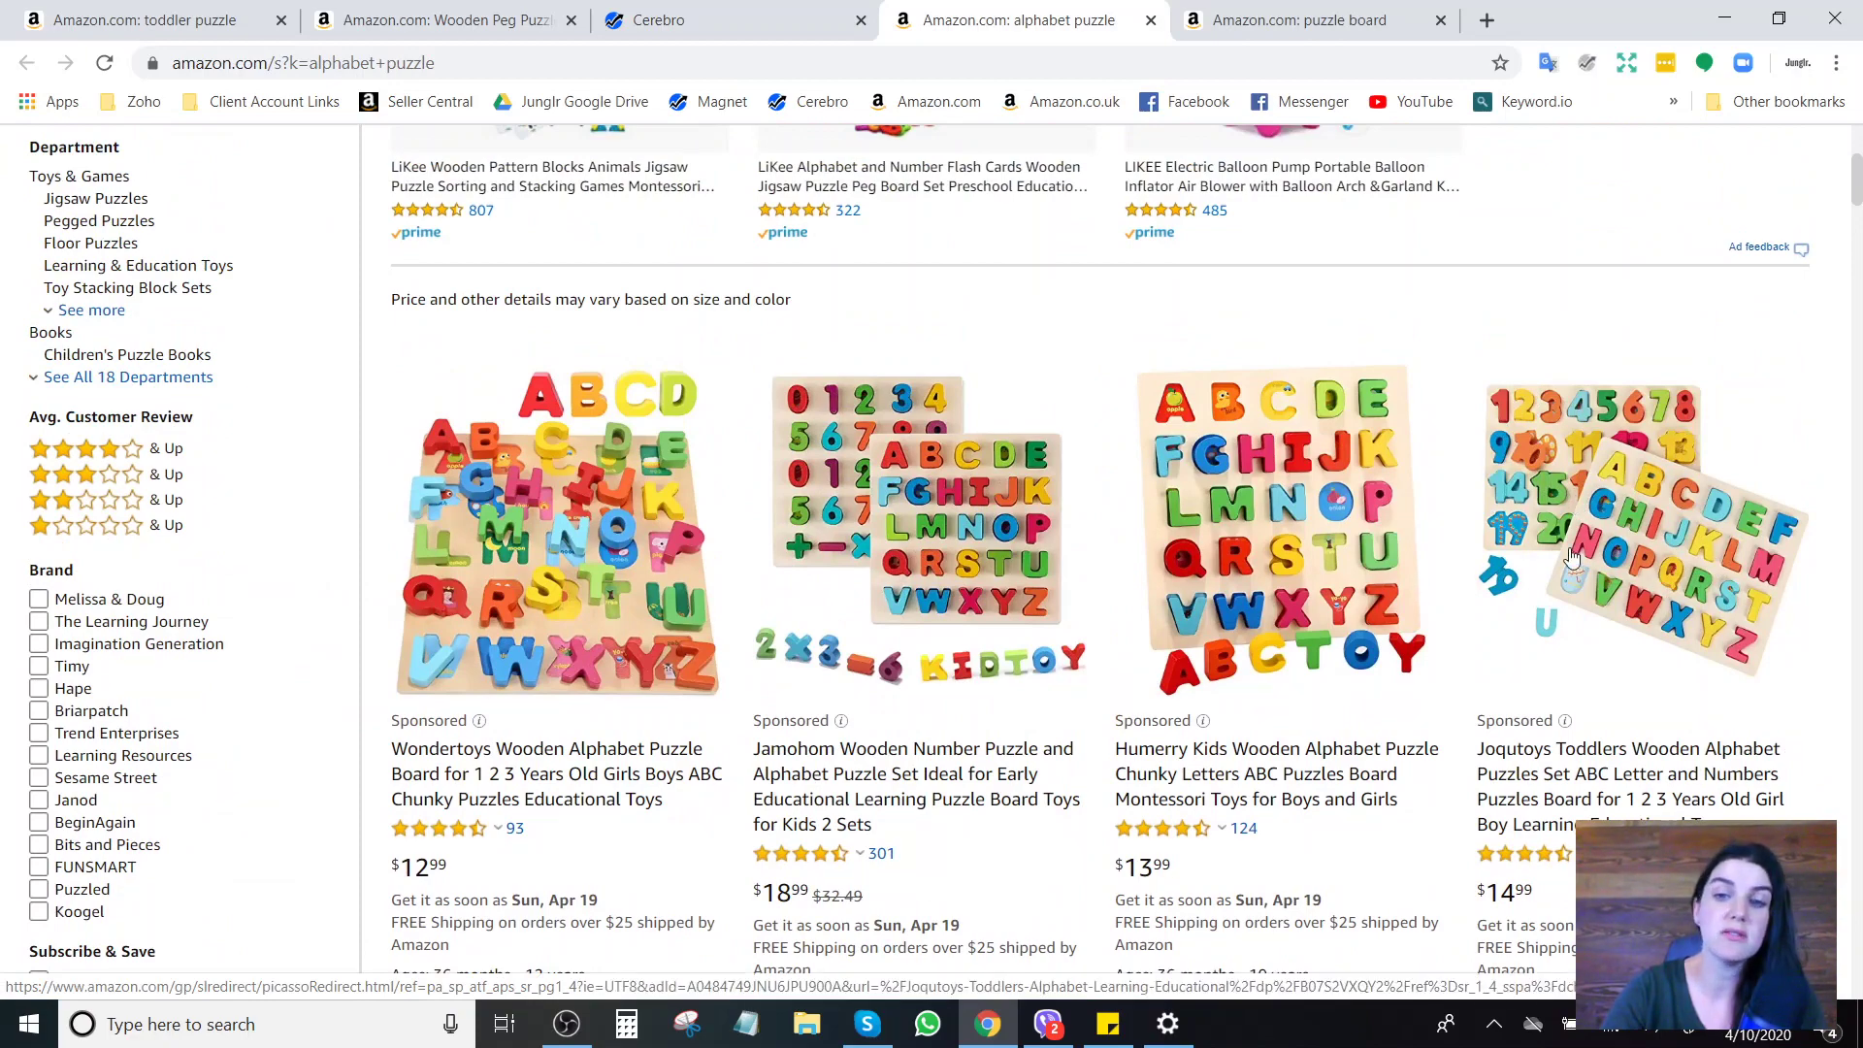
scroll(1573, 553, "down", 3)
scroll(1573, 553, "down", 3)
scroll(350, 689, "down", 6)
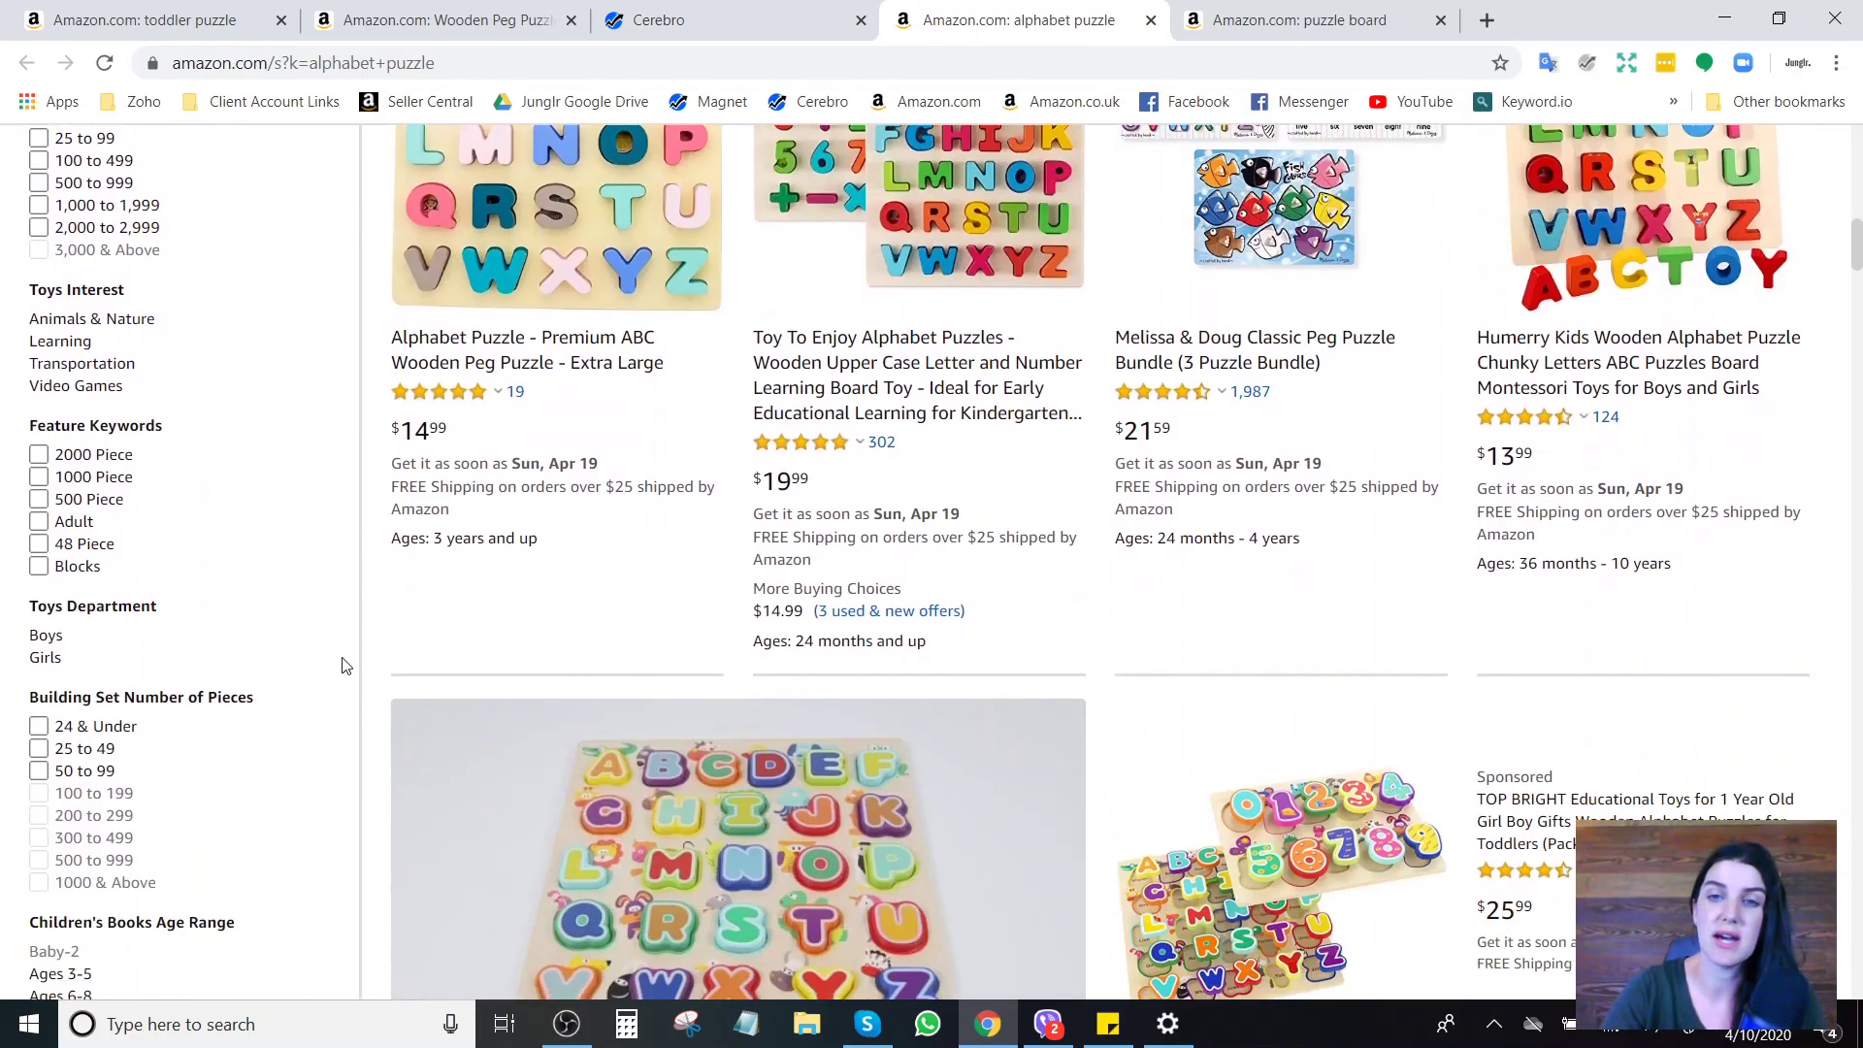
scroll(346, 663, "up", 1)
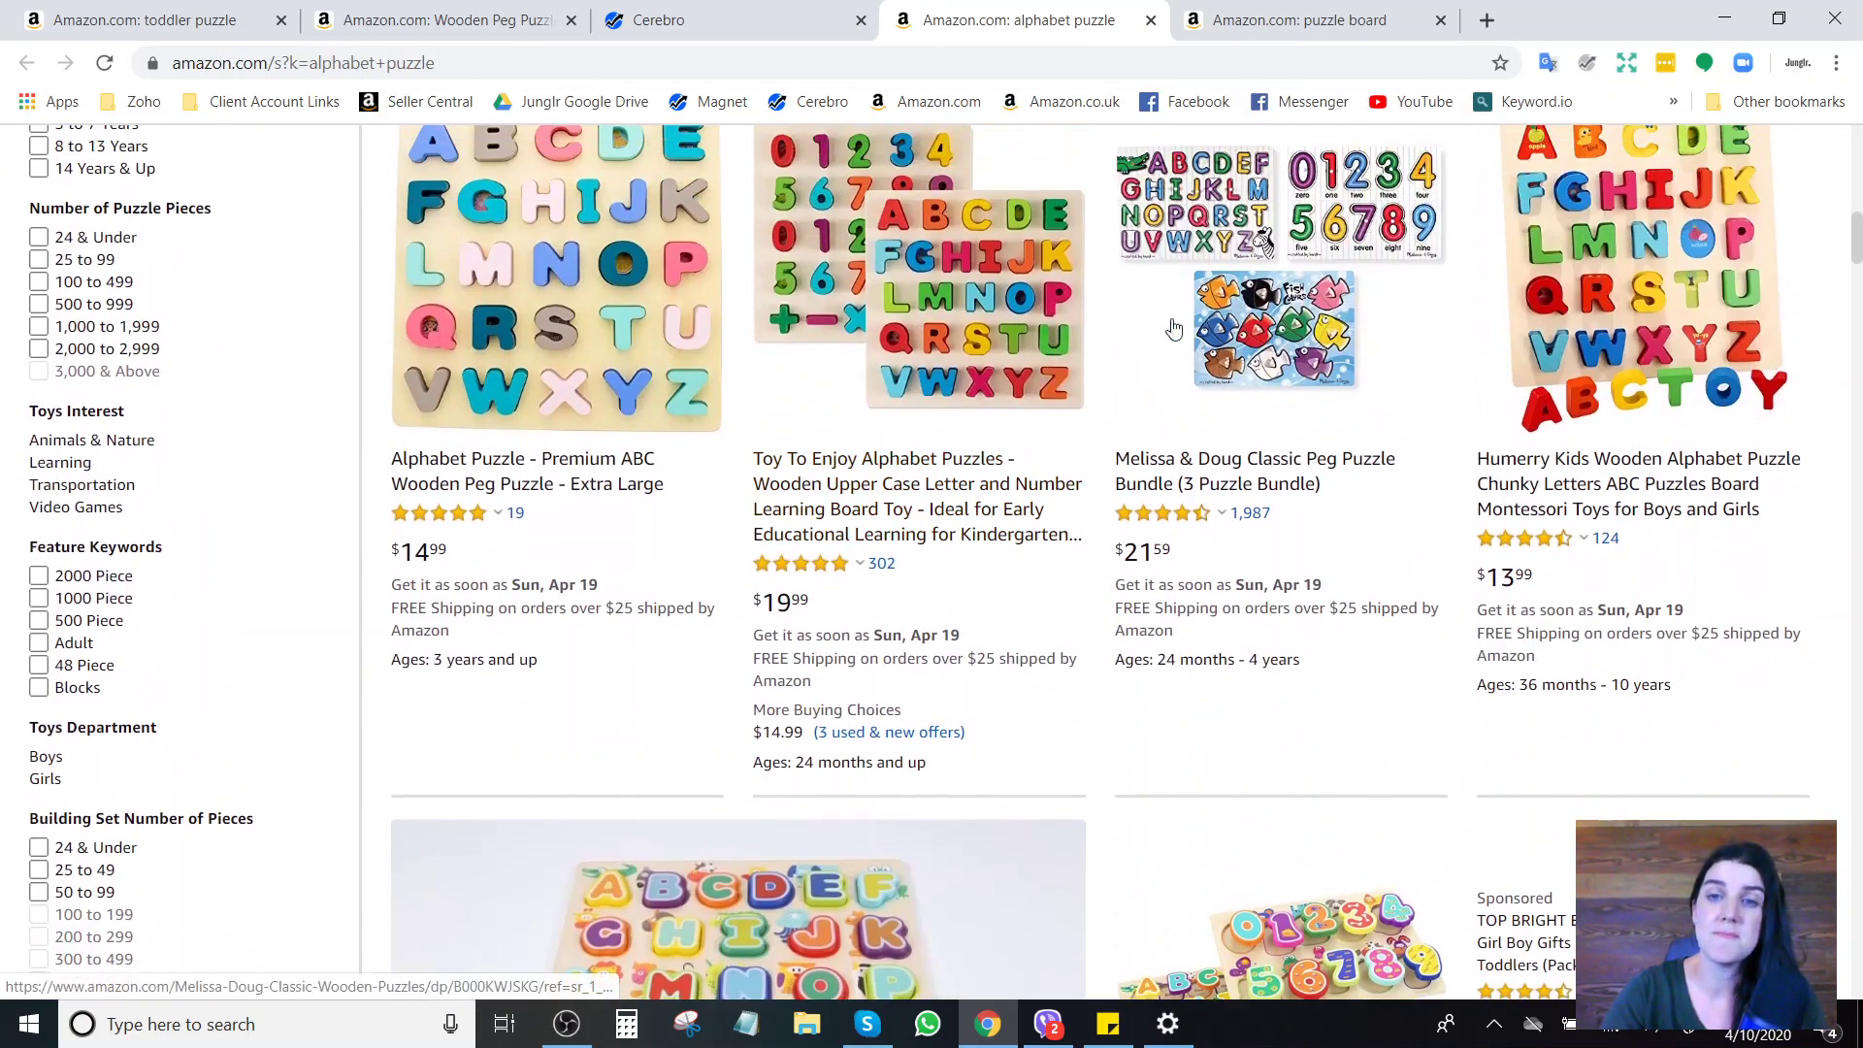
scroll(695, 587, "down", 2)
scroll(352, 568, "down", 5)
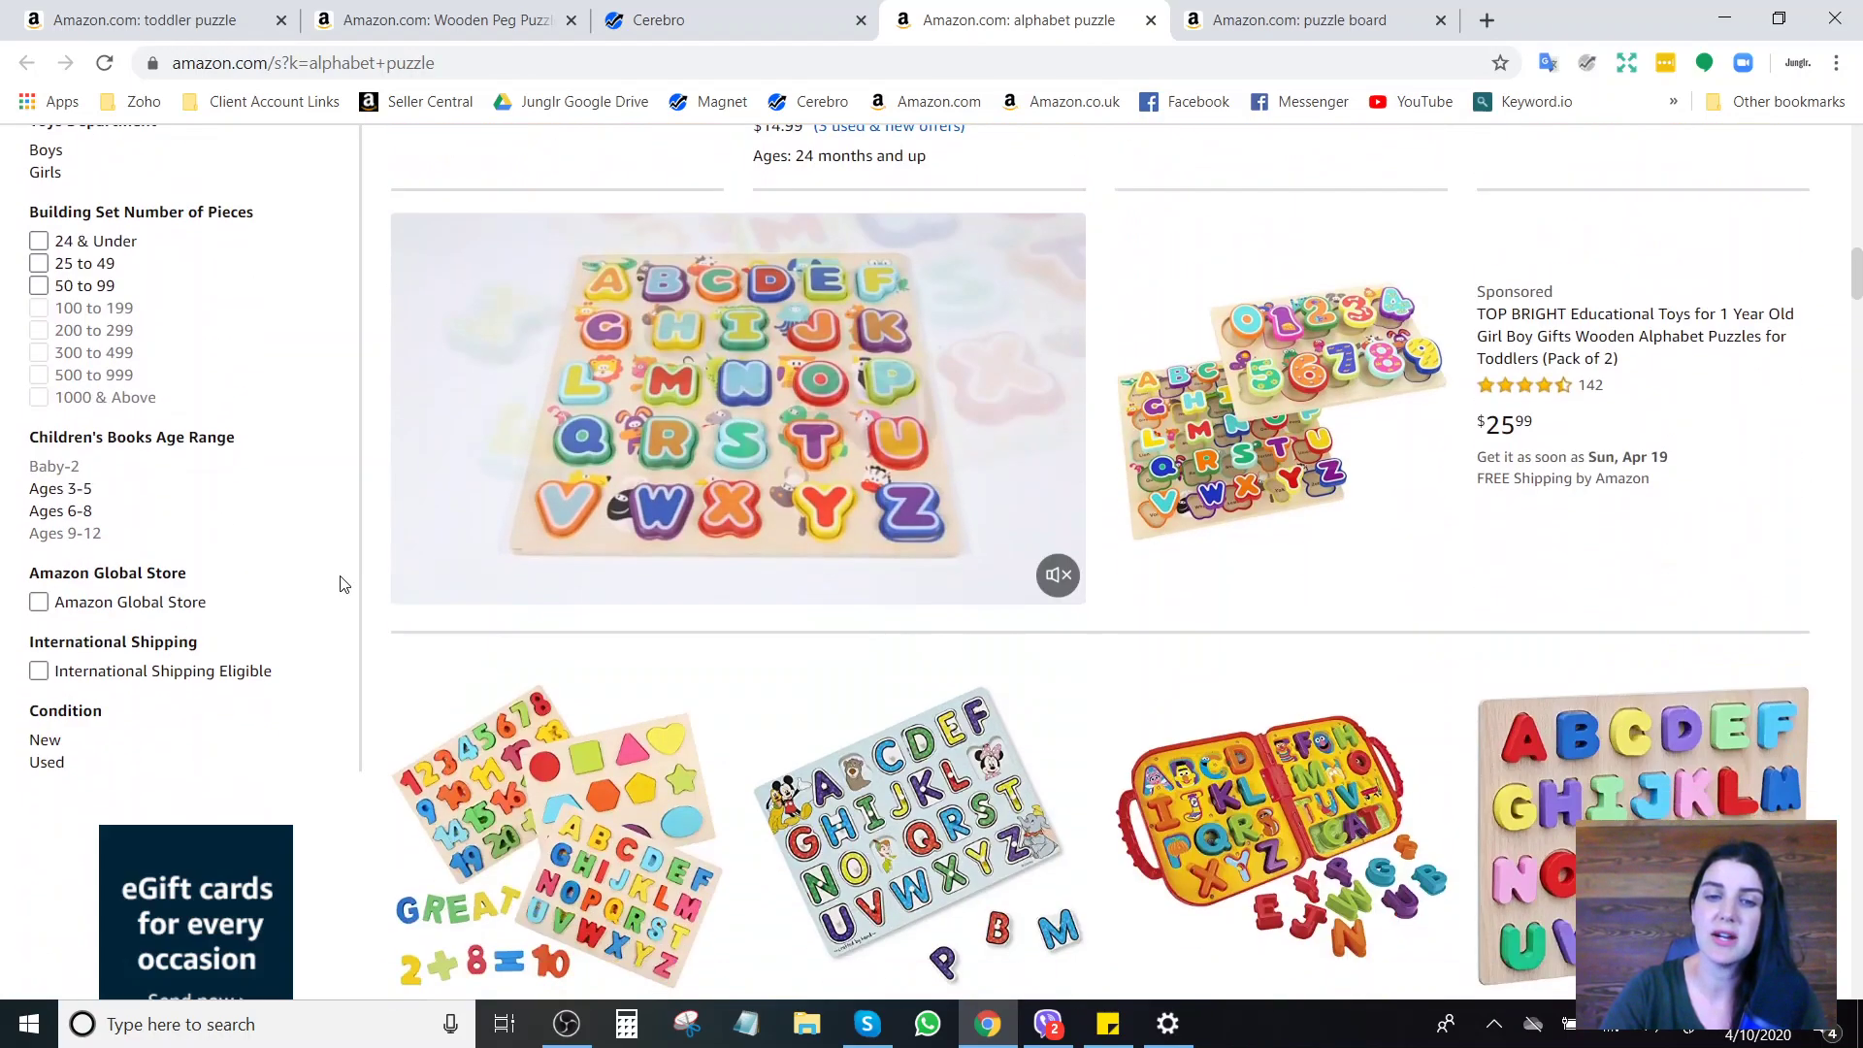
scroll(340, 583, "down", 6)
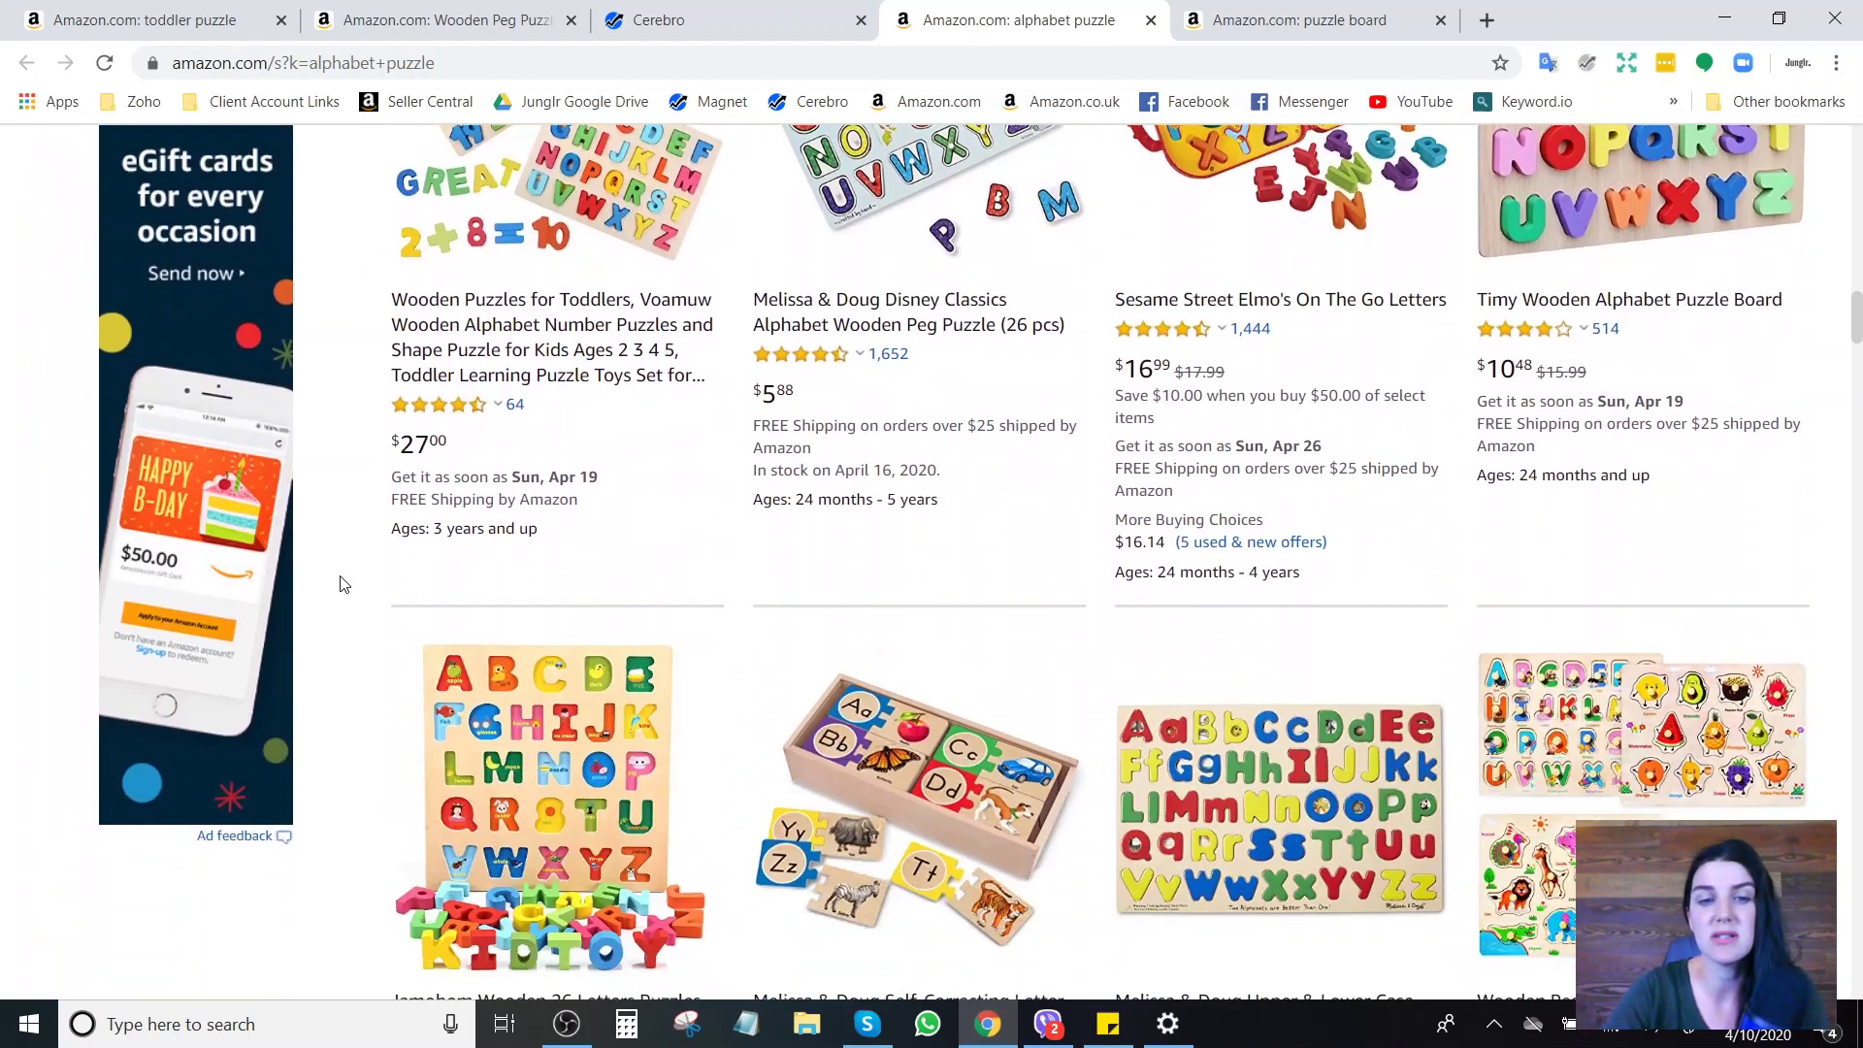
scroll(340, 583, "down", 3)
scroll(339, 583, "down", 10)
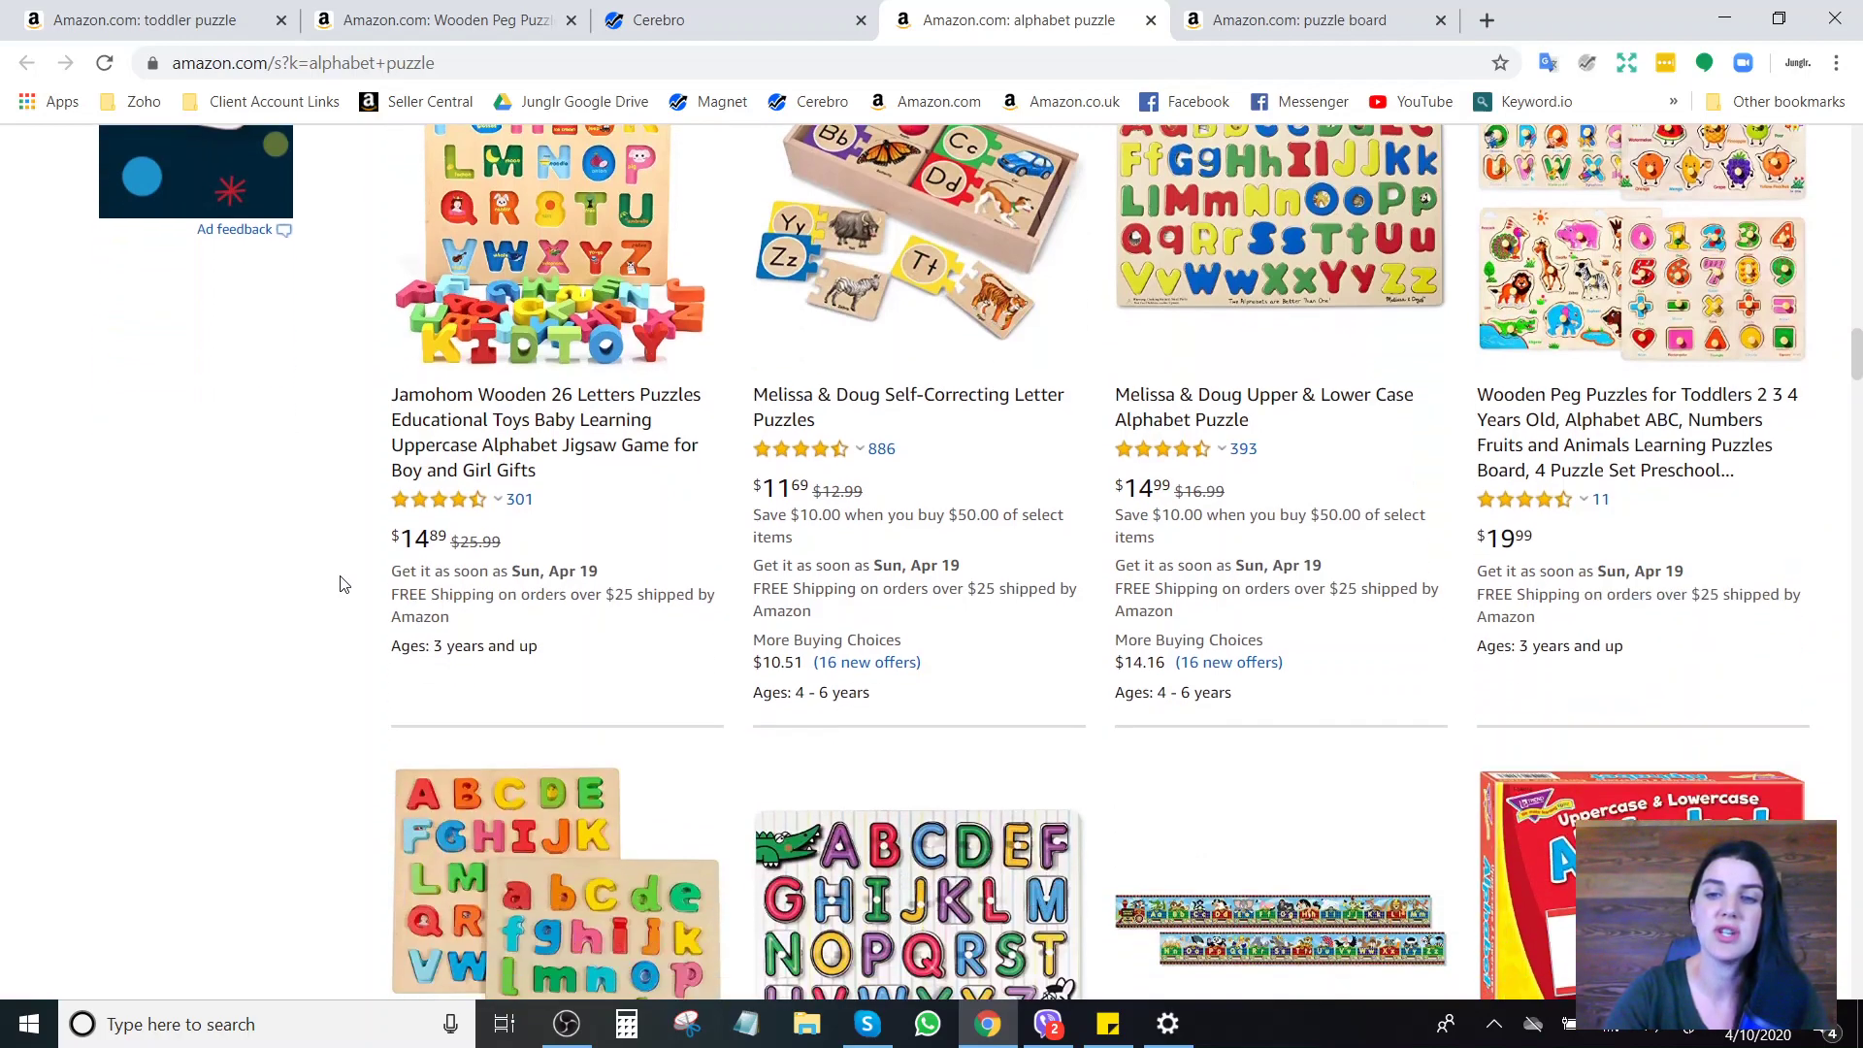
scroll(339, 583, "down", 5)
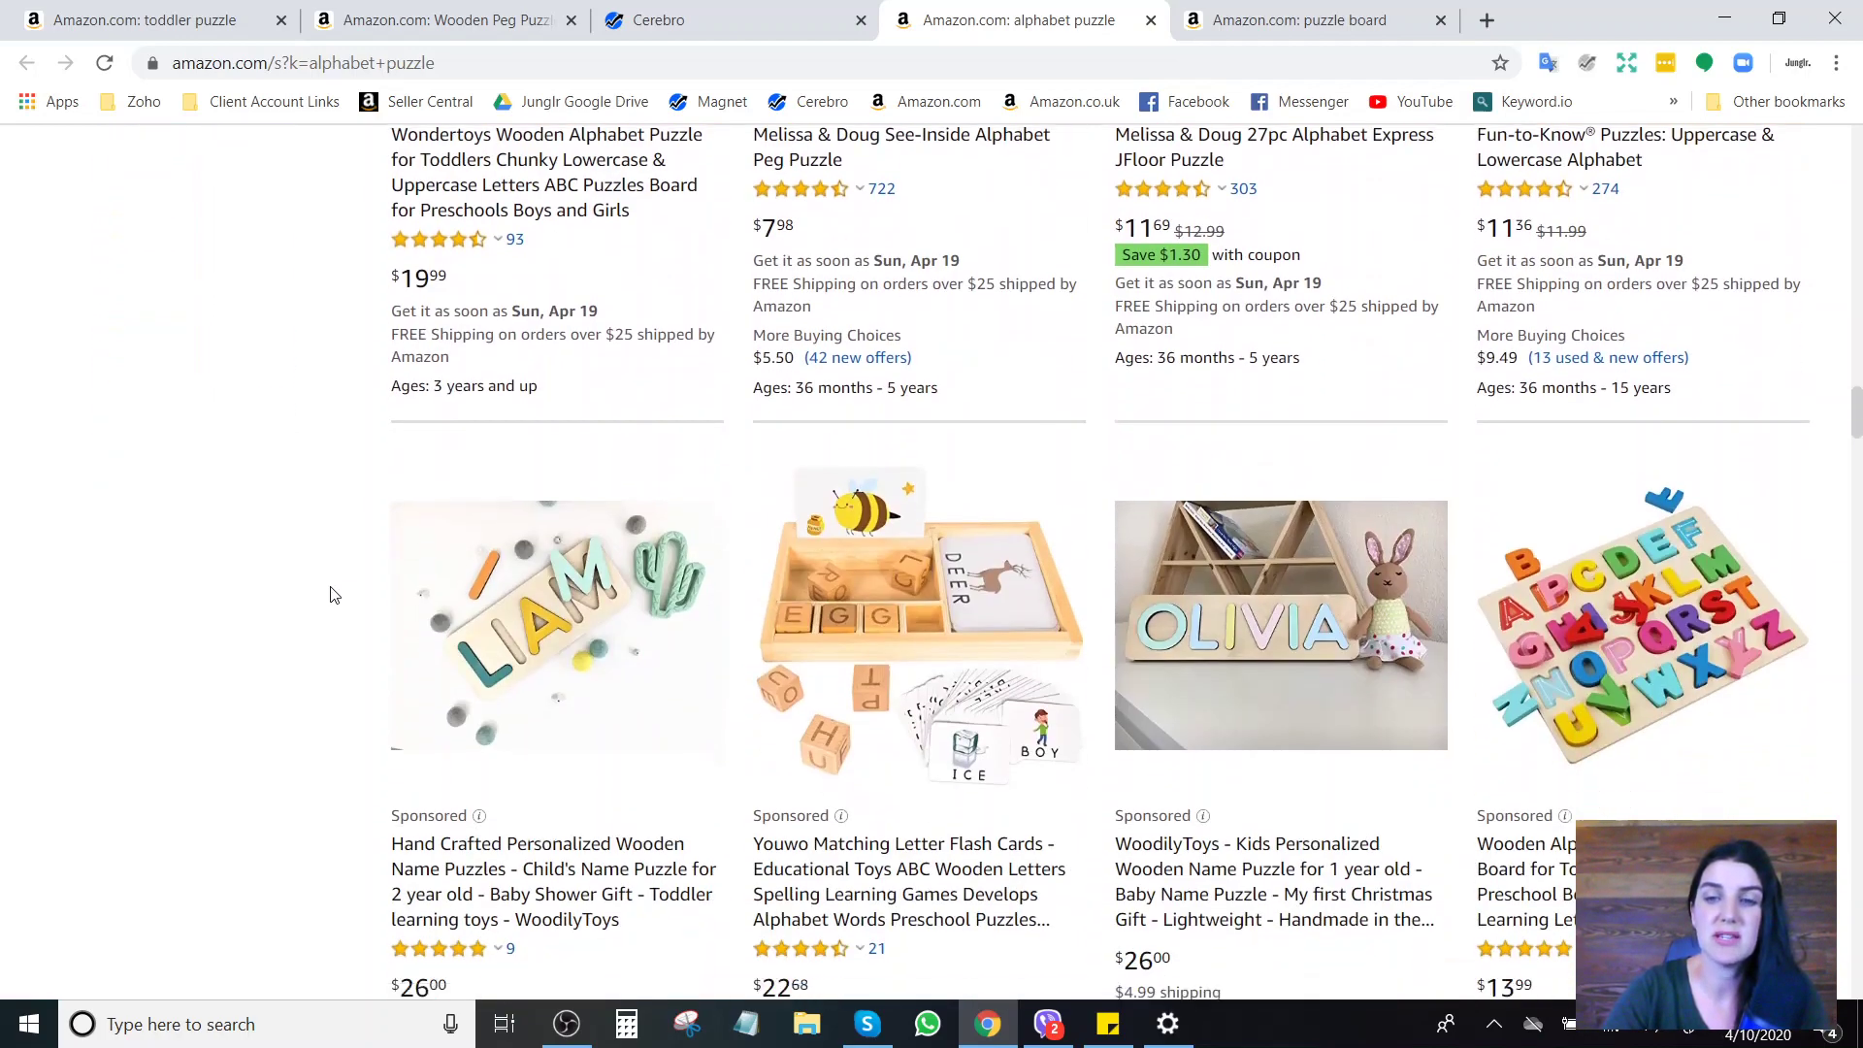
scroll(330, 594, "down", 2)
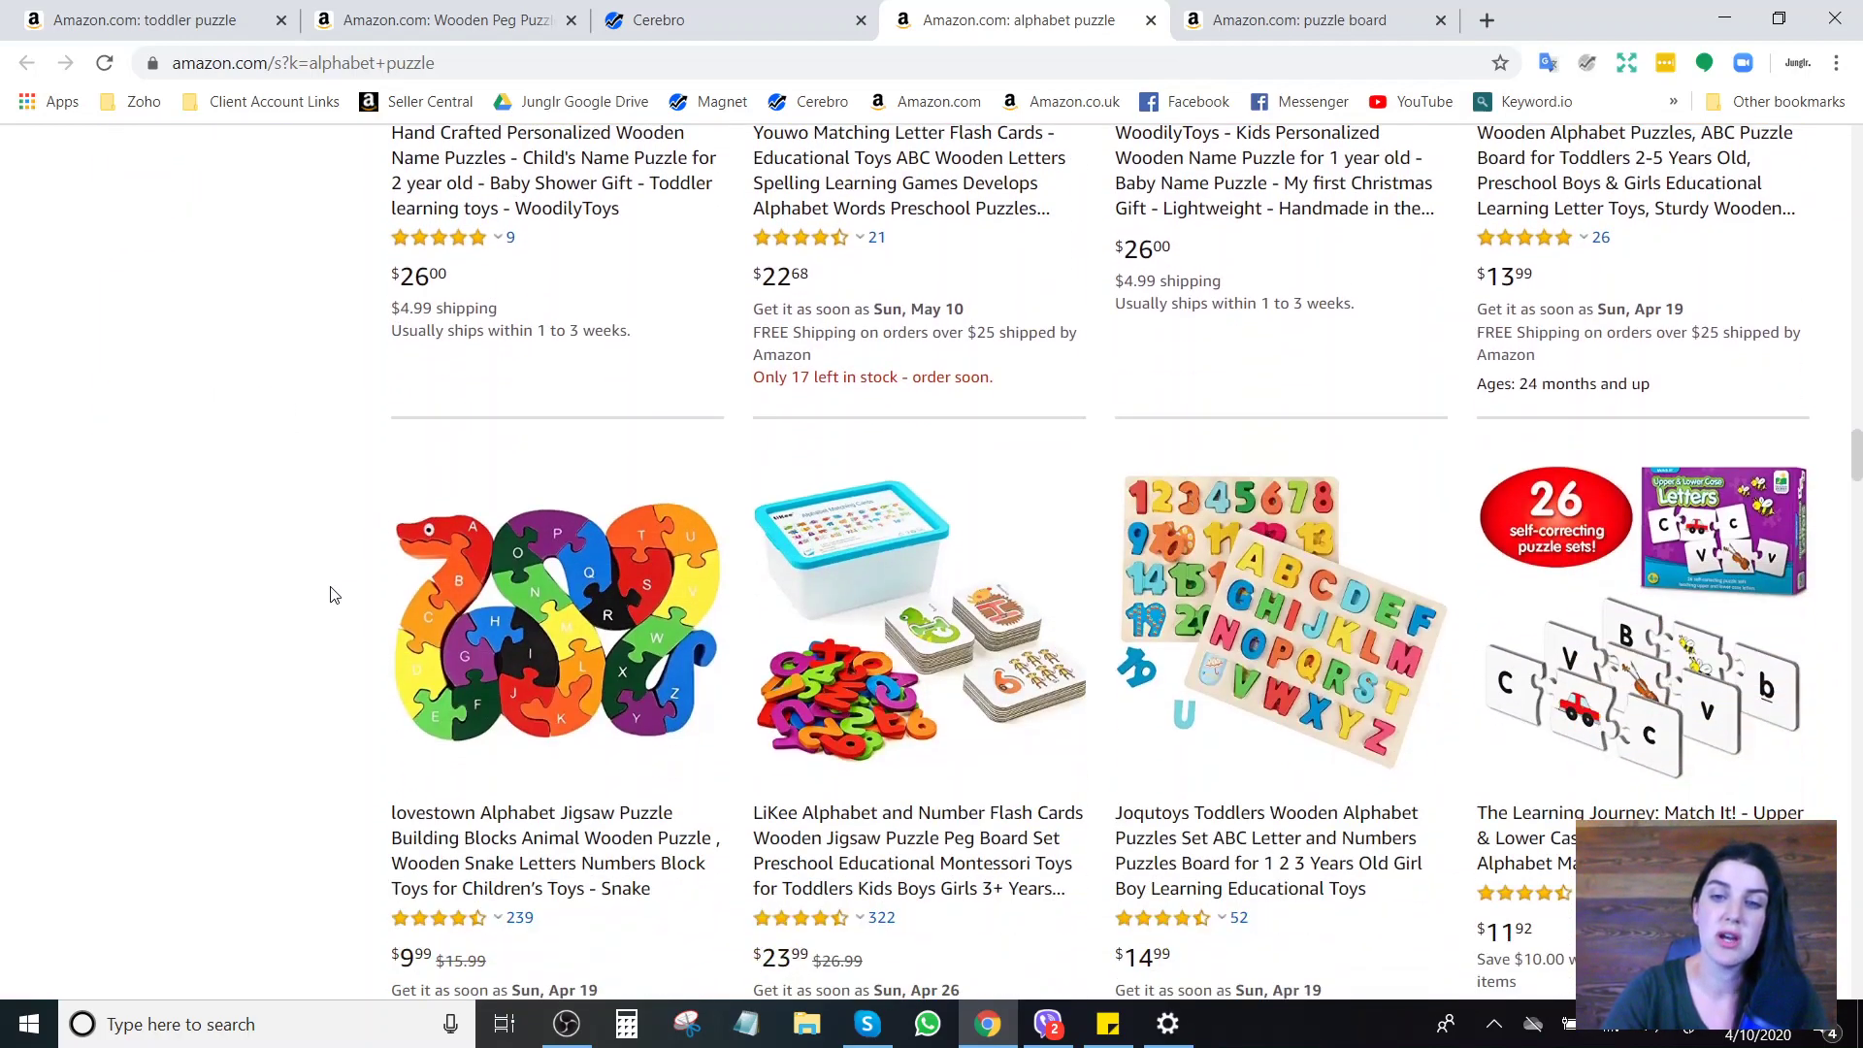
Return to the Cerebro results and review the filtered keyword phrases in descending search volume for relevance.
left_click(670, 19)
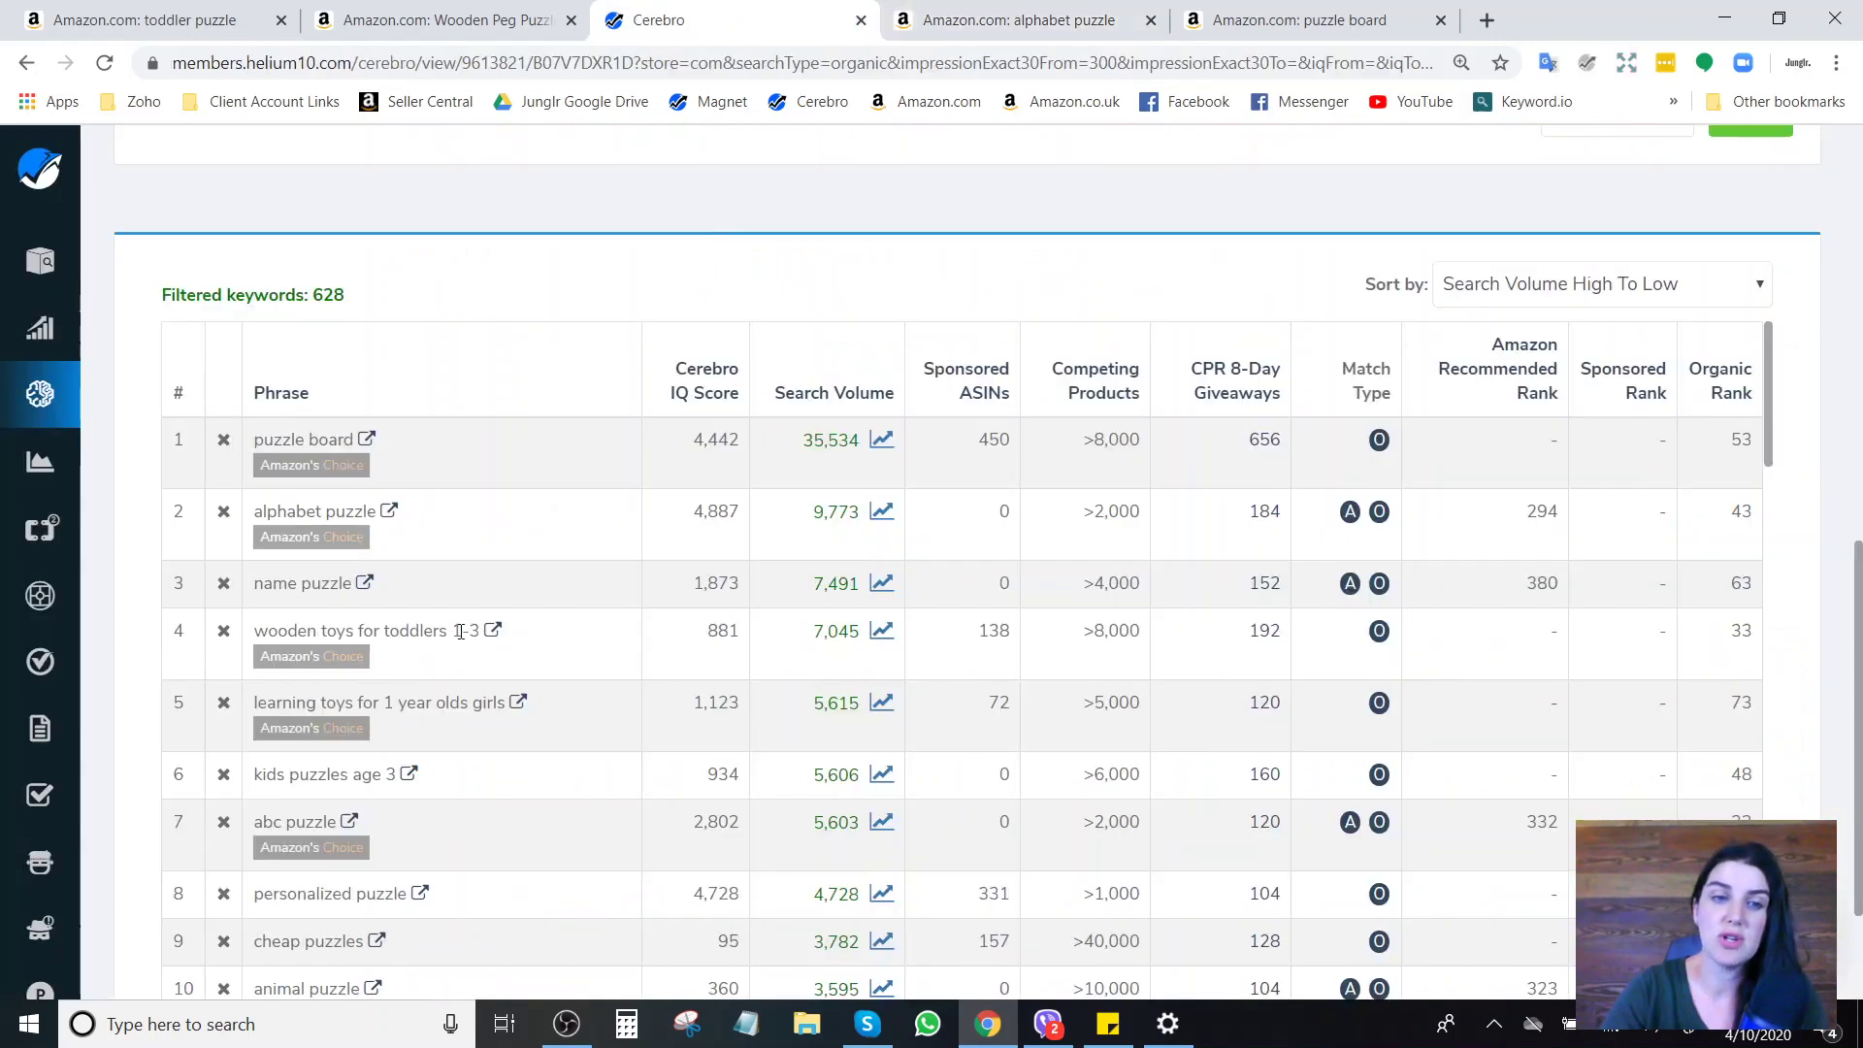
scroll(539, 632, "down", 2)
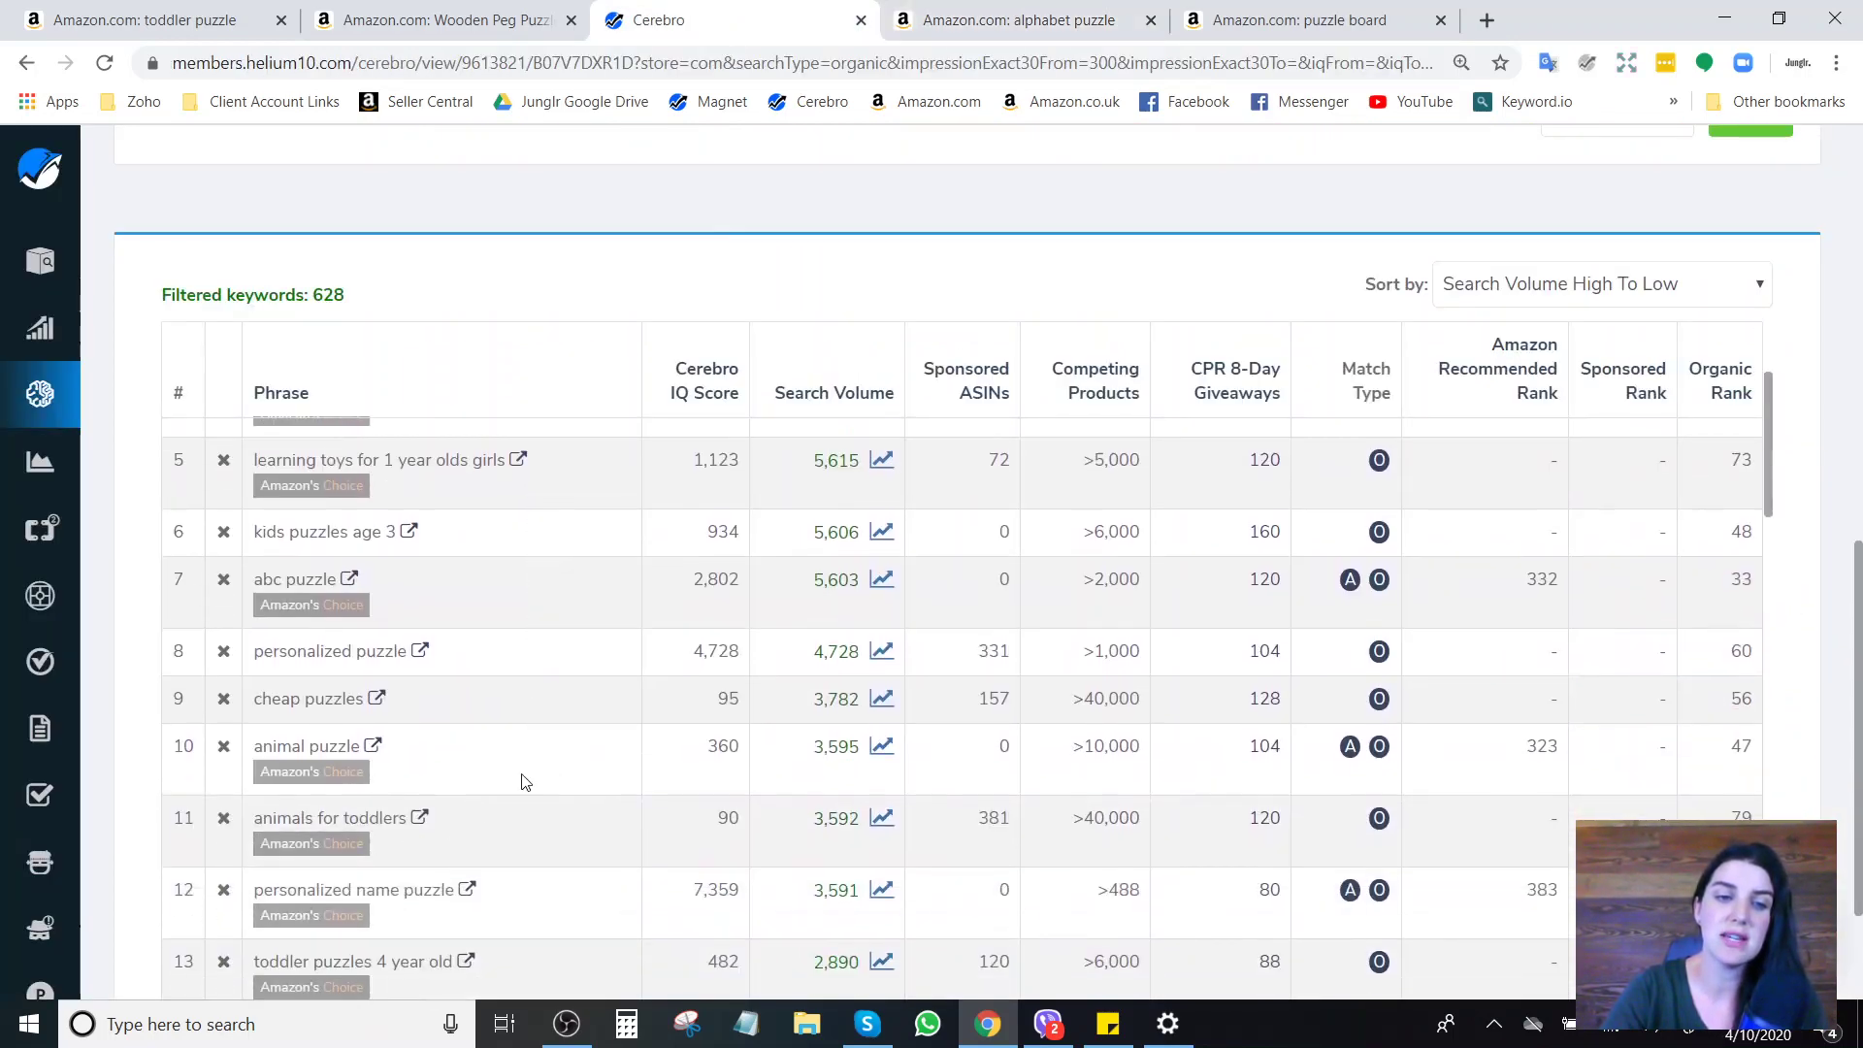
scroll(522, 741, "down", 1)
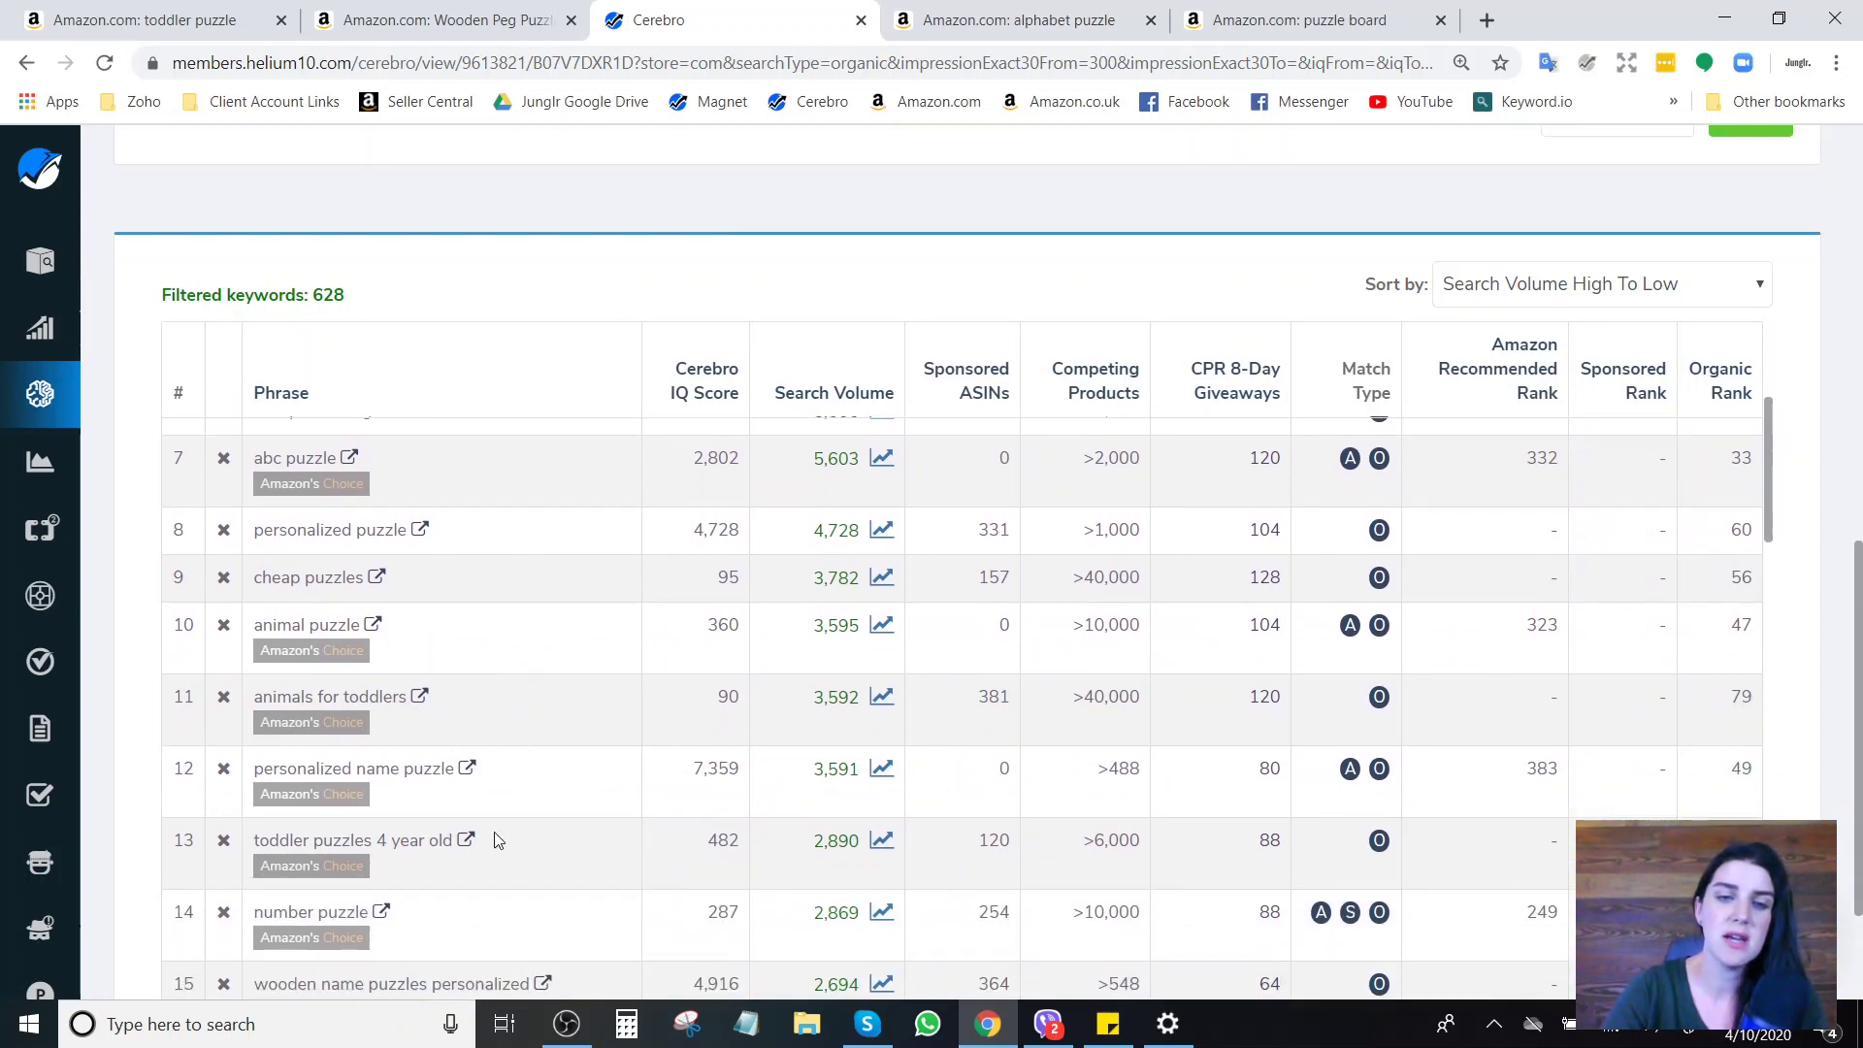
scroll(135, 653, "down", 2)
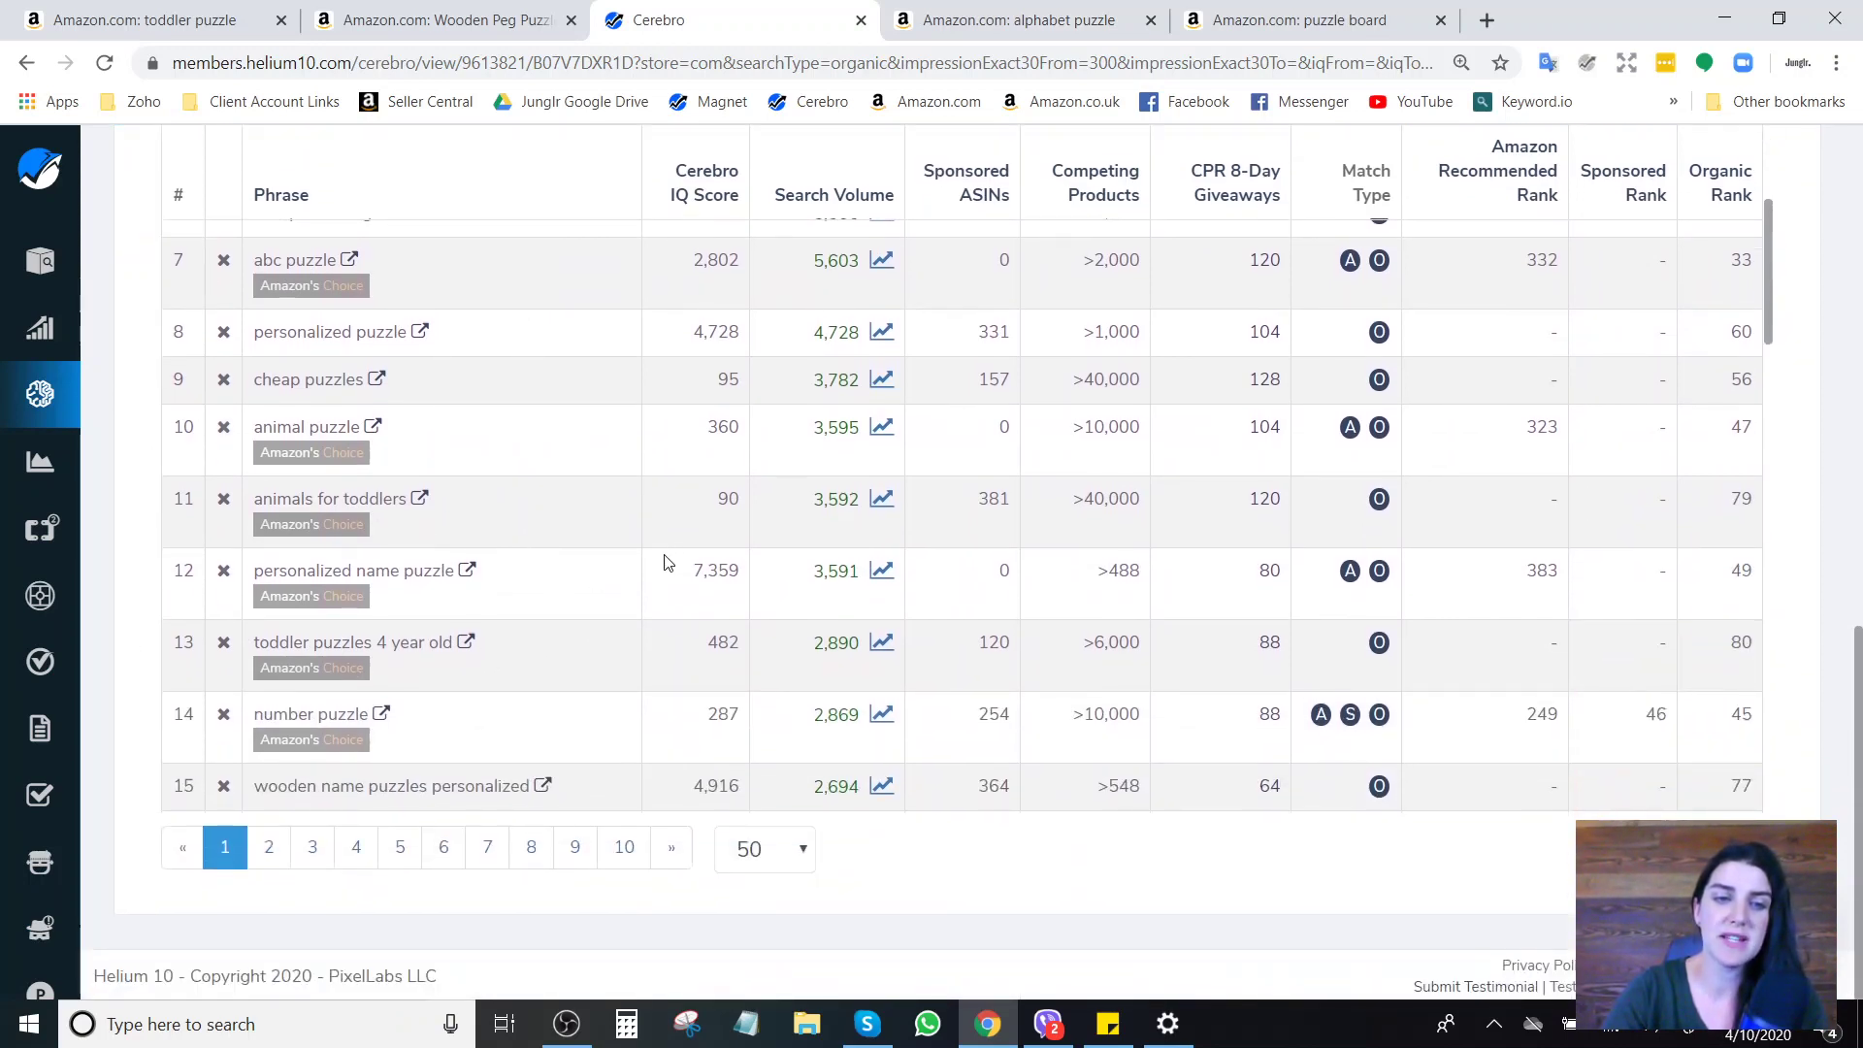
scroll(666, 563, "down", 2)
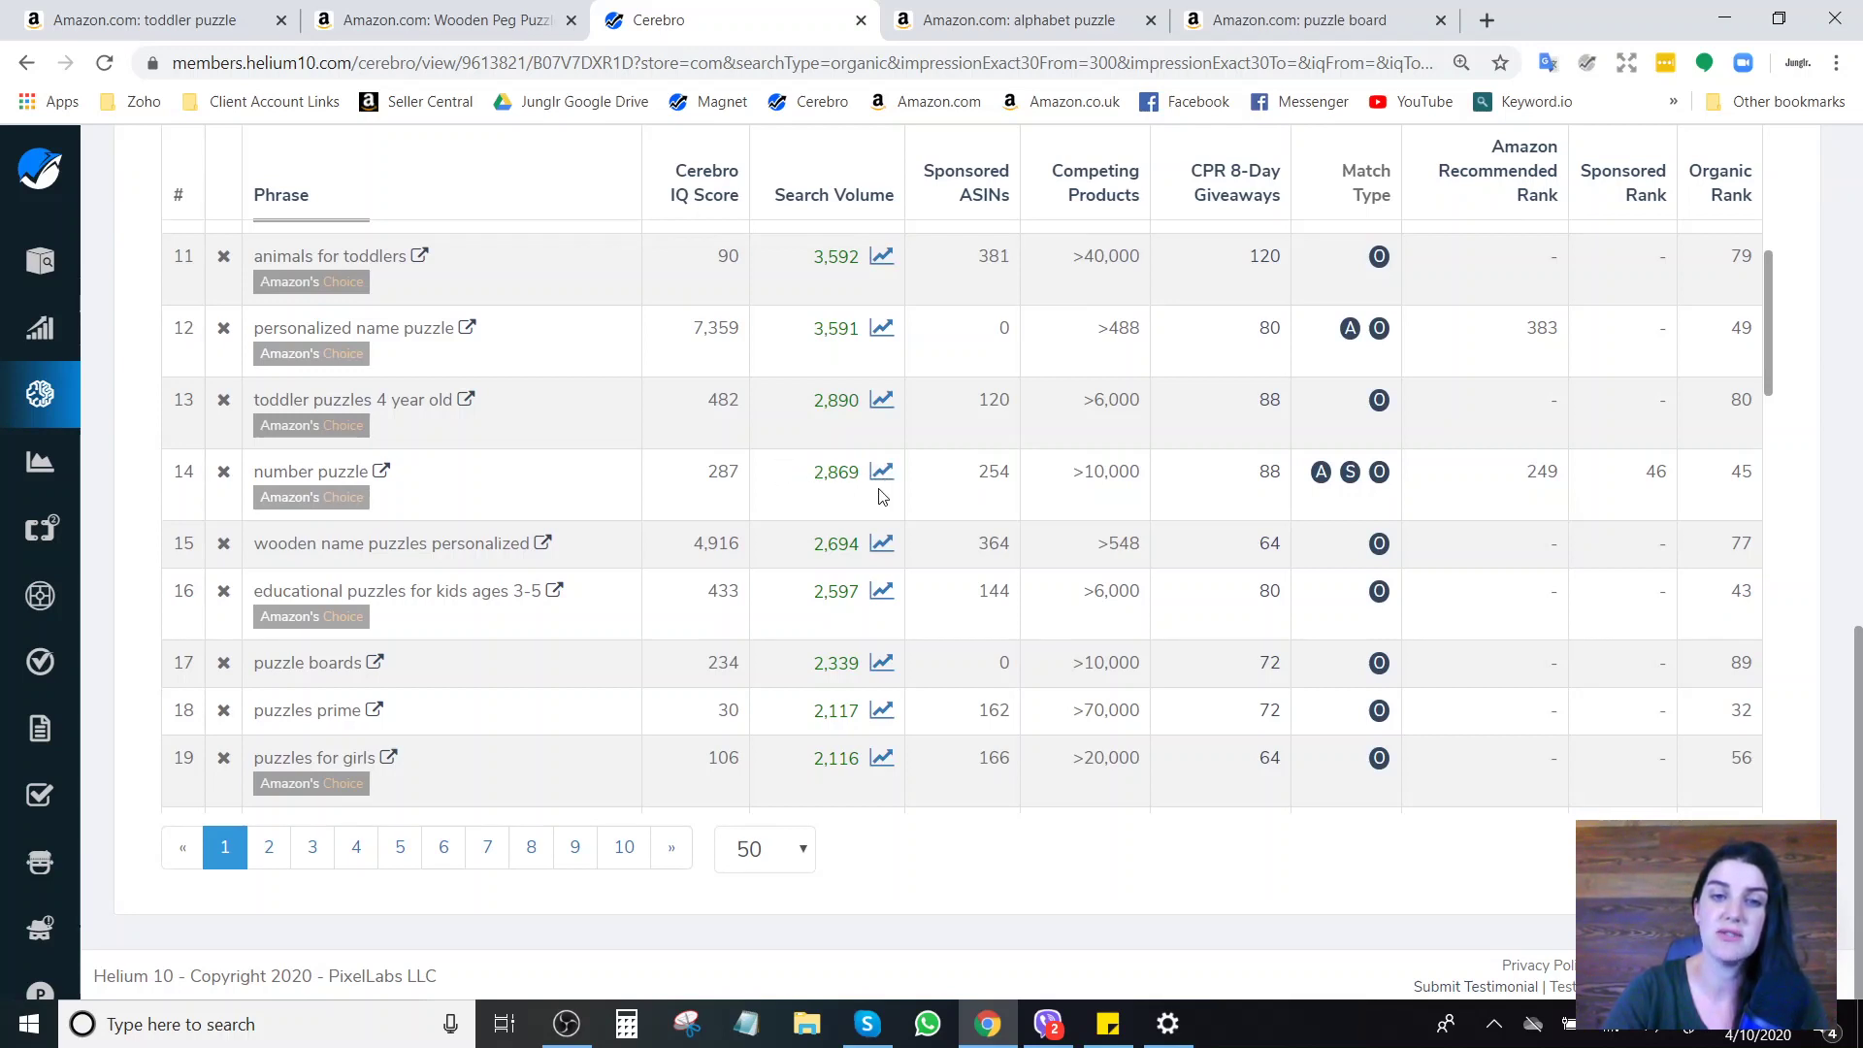
scroll(856, 500, "down", 1)
scroll(856, 500, "down", 3)
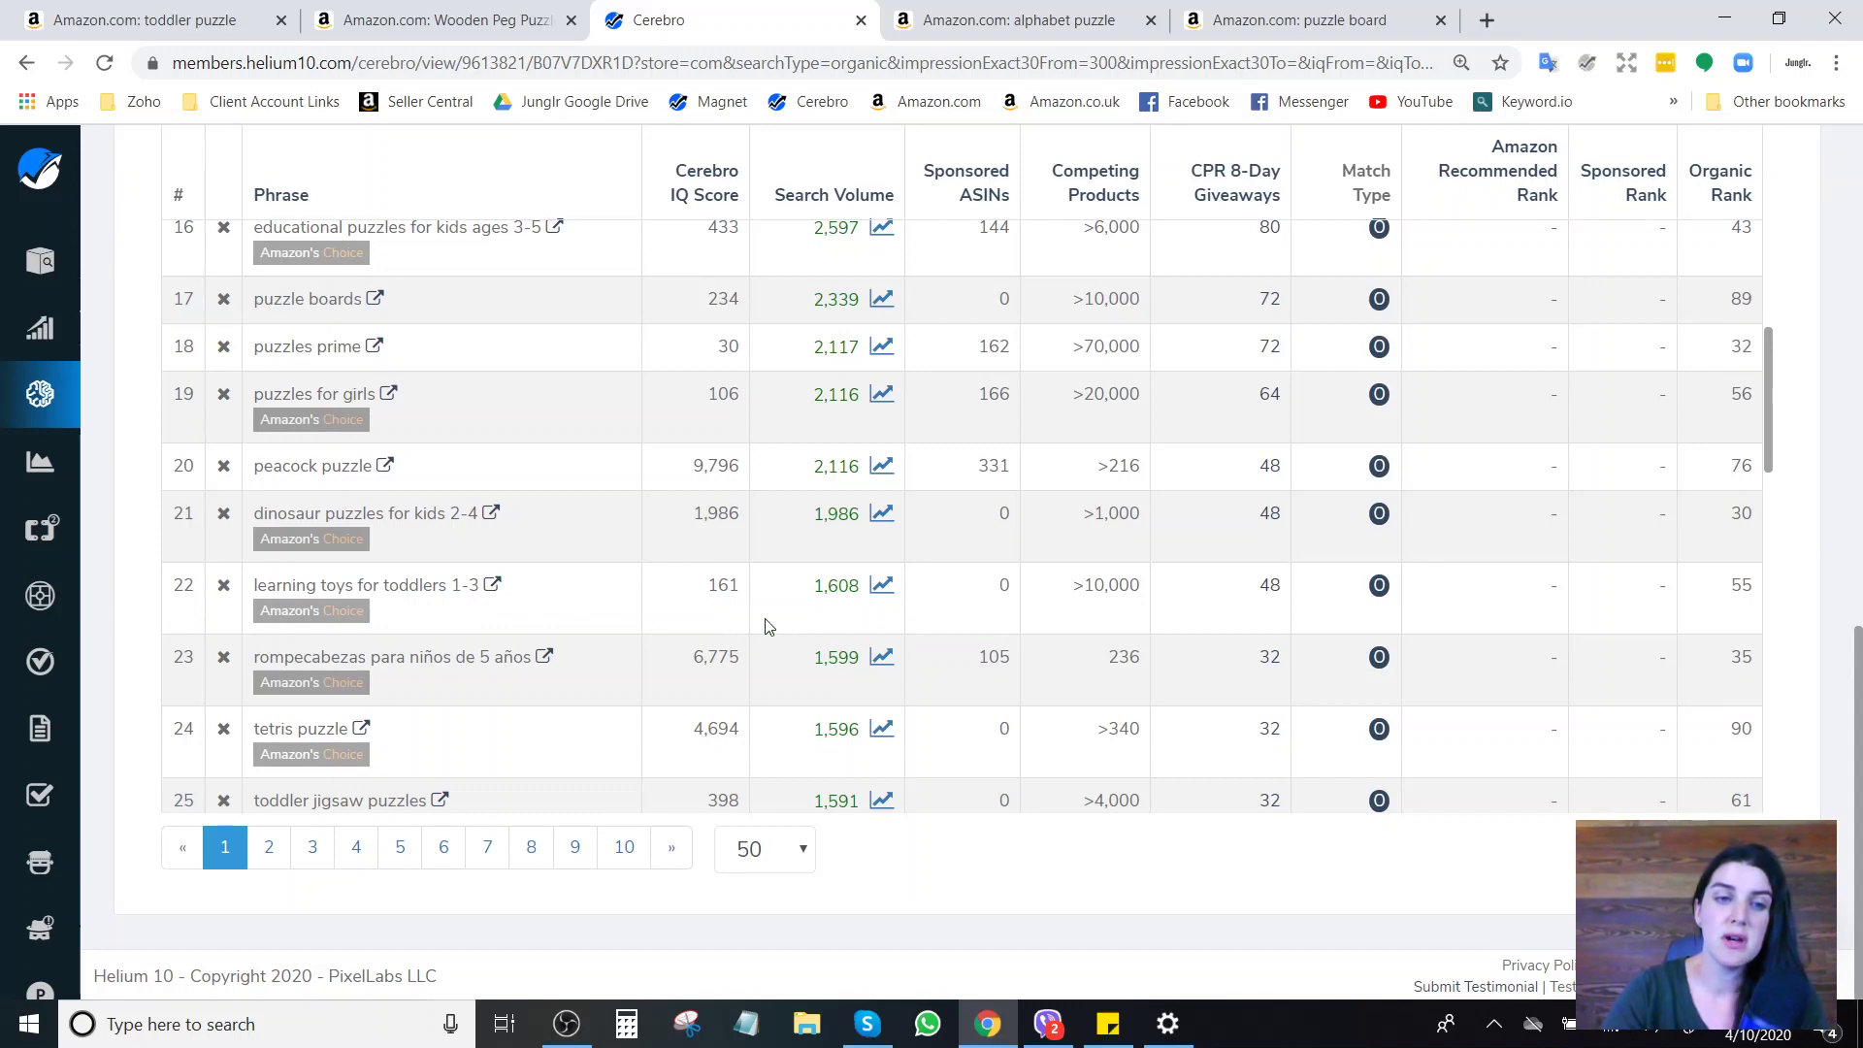
scroll(808, 631, "down", 4)
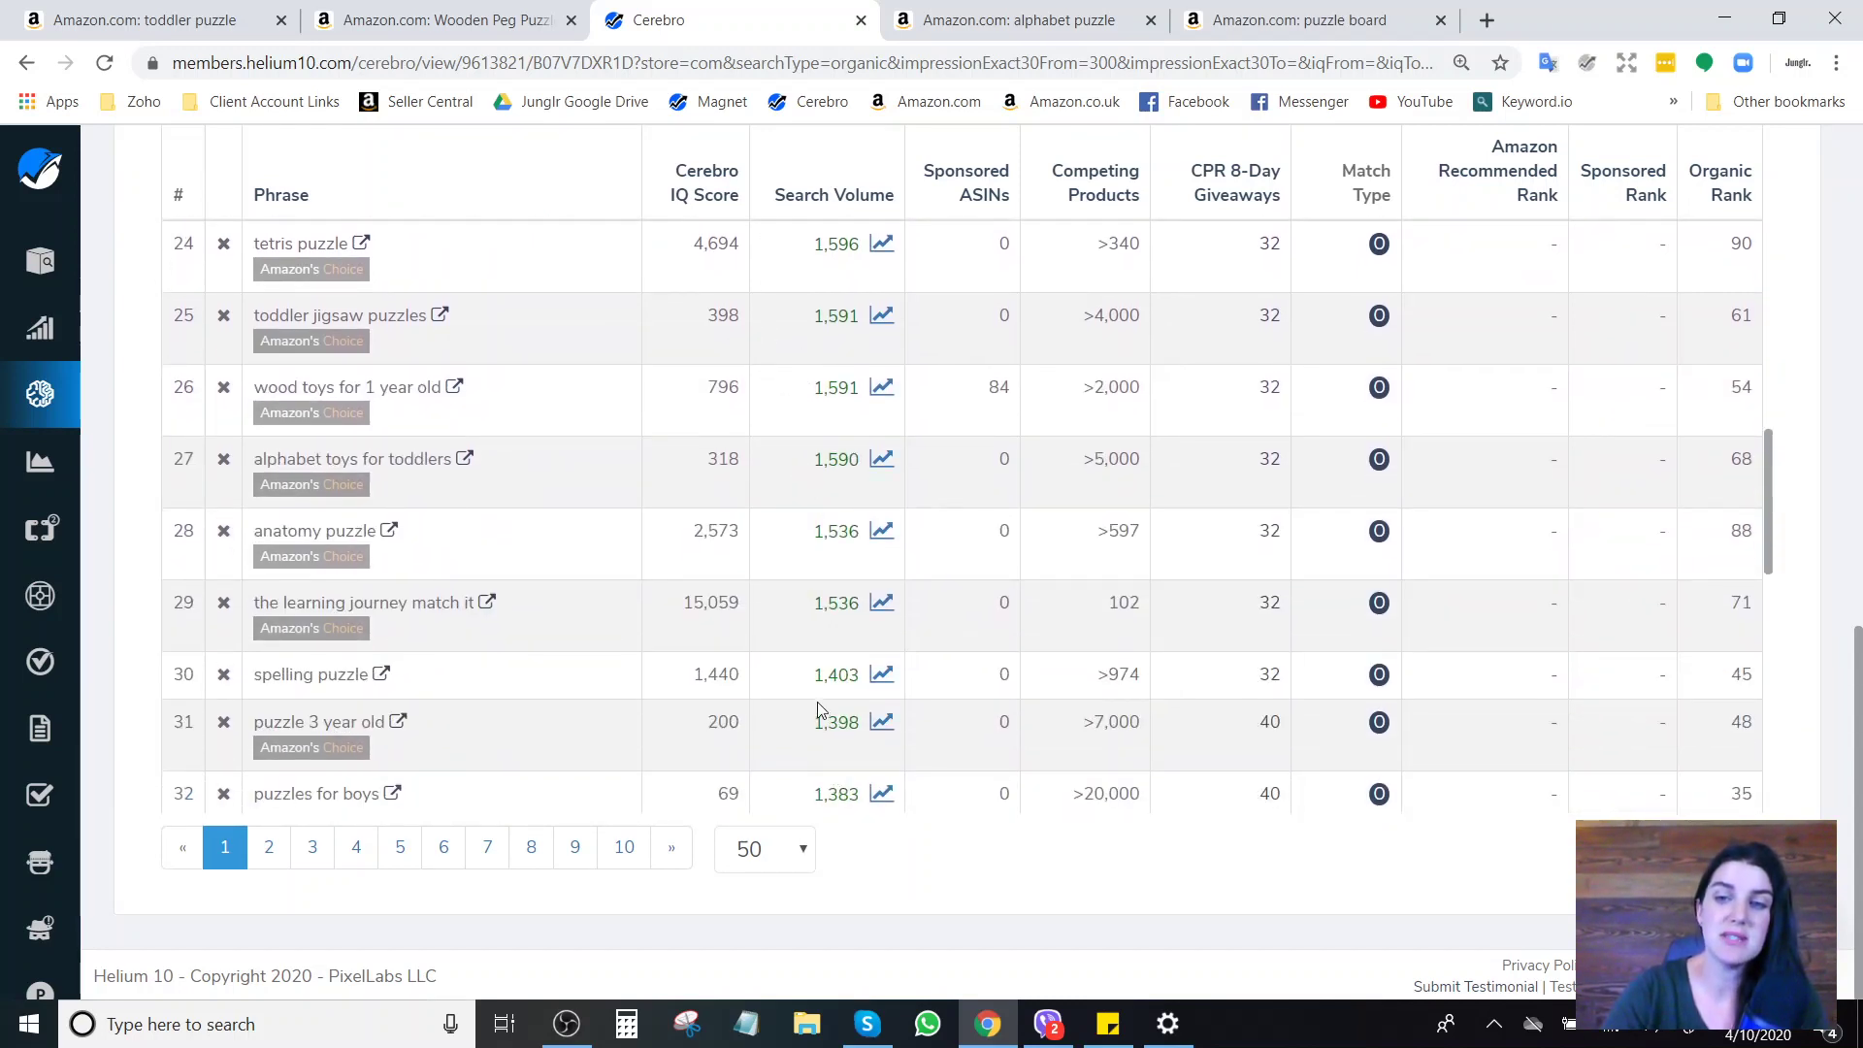
Review the applied Cerebro filters and the keyword distribution overview for the looked-up ASIN.
scroll(150, 564, "up", 4)
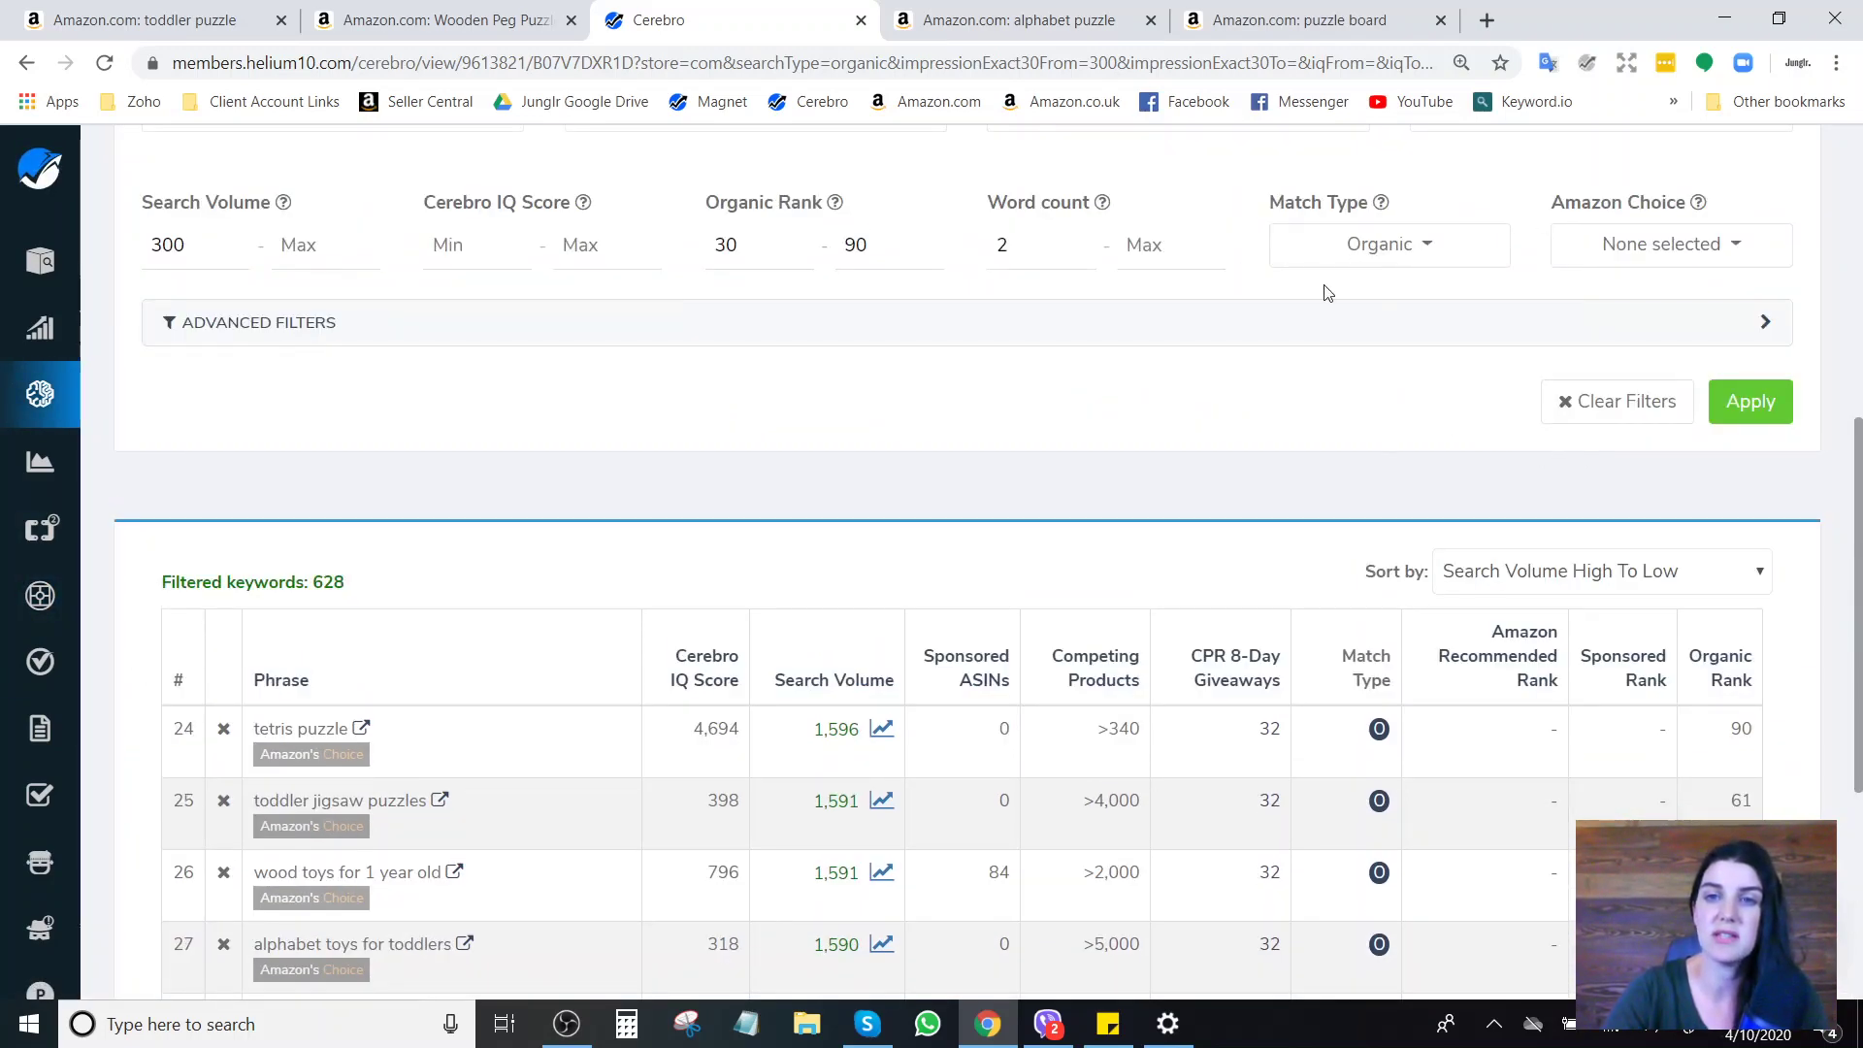
scroll(1019, 441, "up", 7)
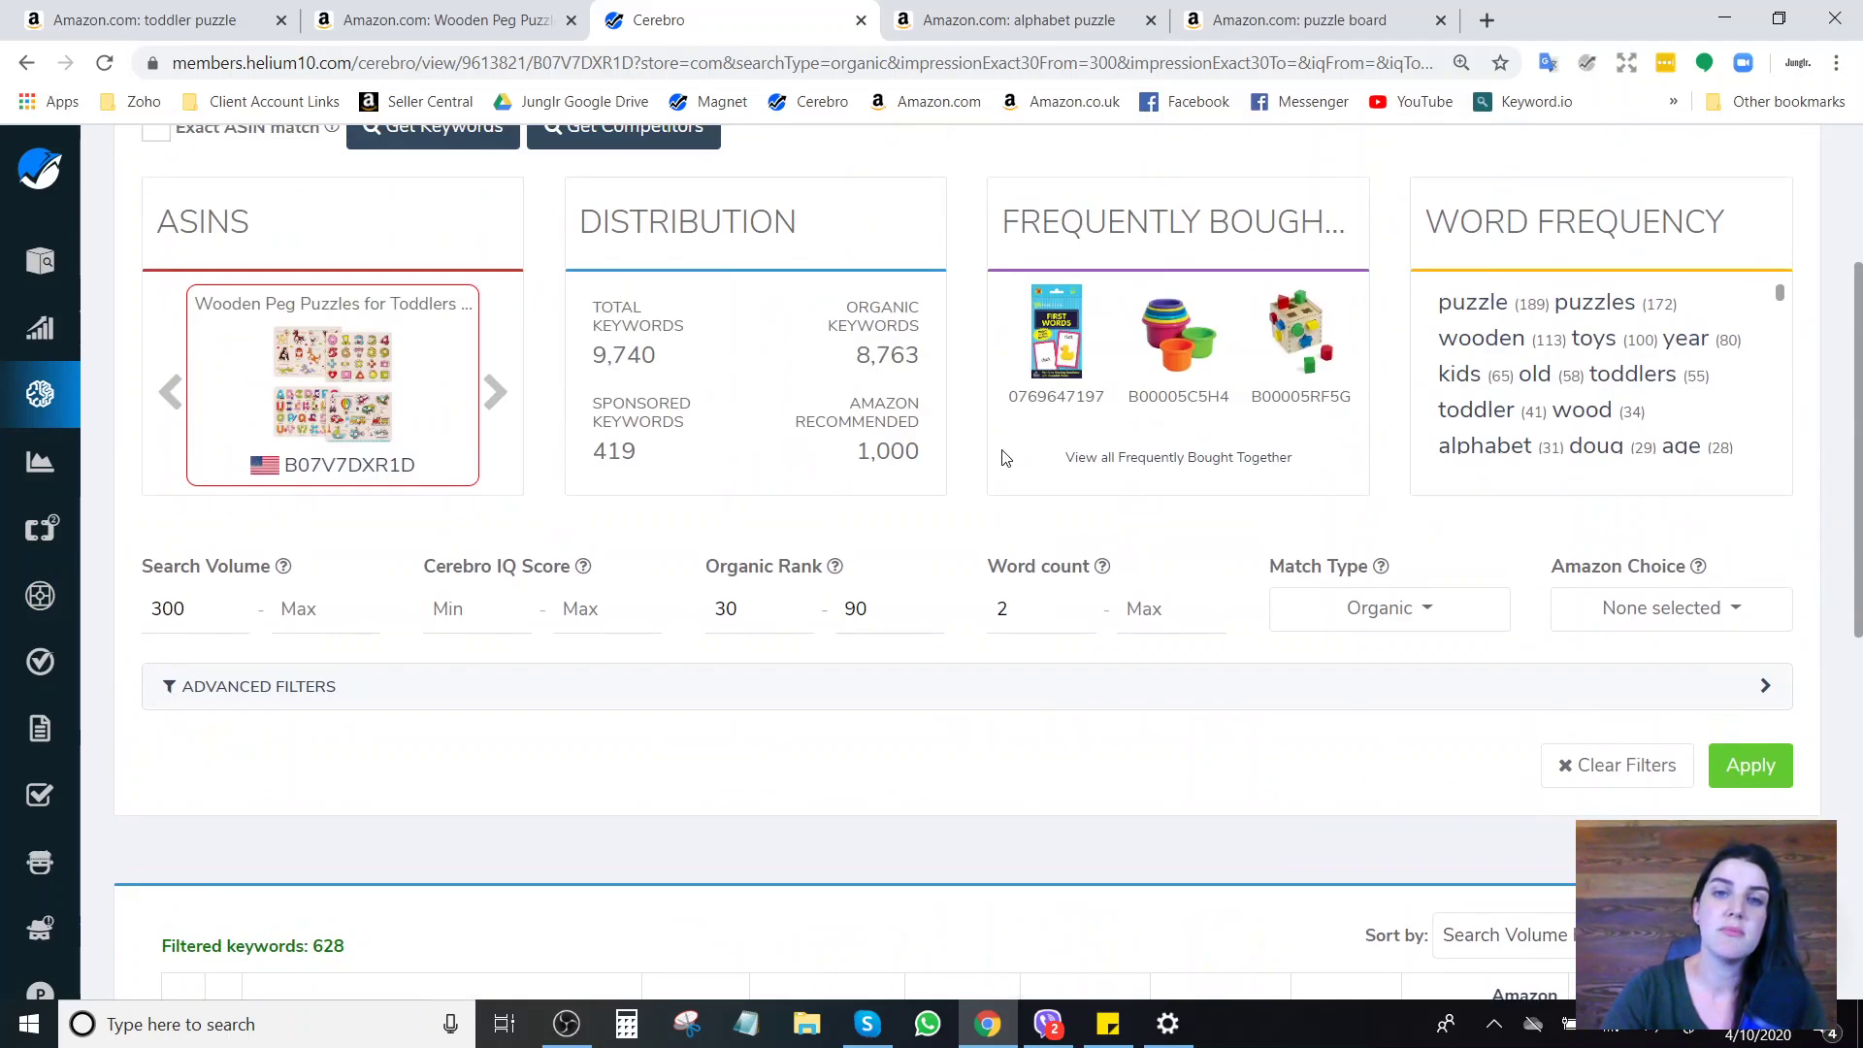
scroll(967, 475, "up", 1)
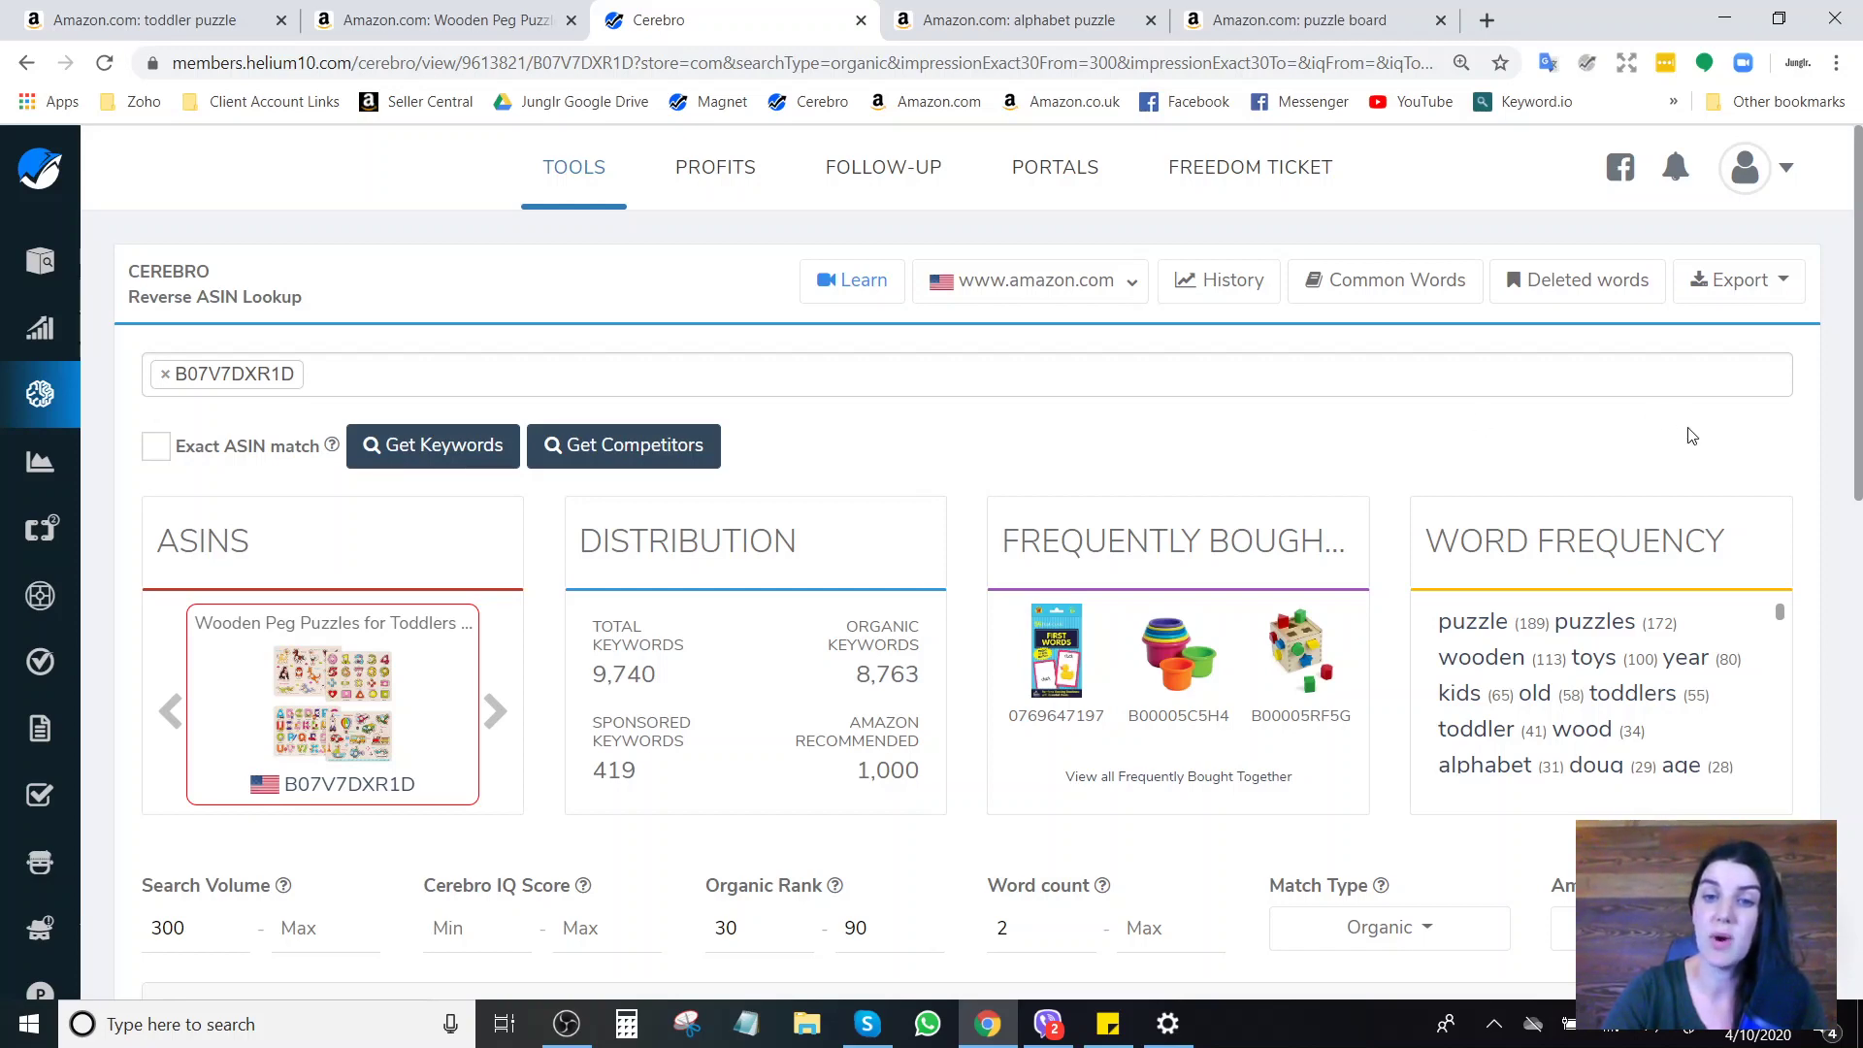
scroll(1785, 439, "down", 6)
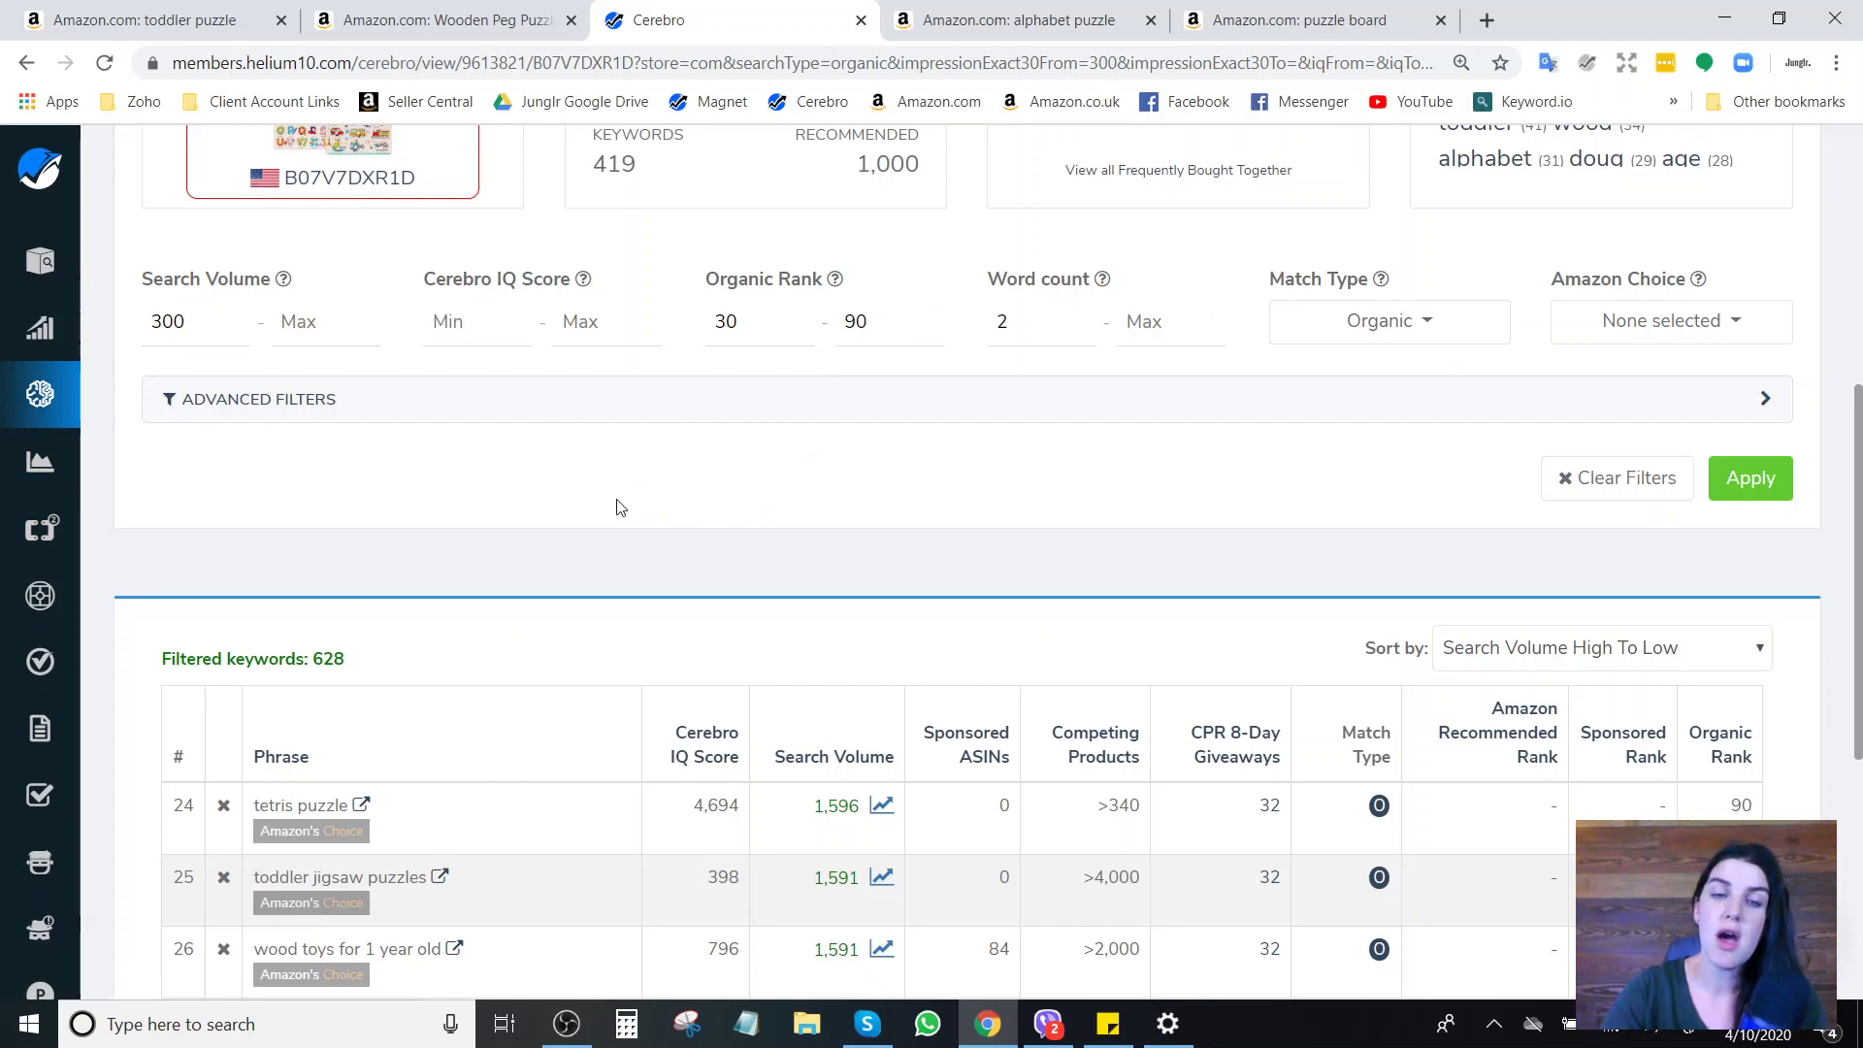
scroll(632, 528, "up", 4)
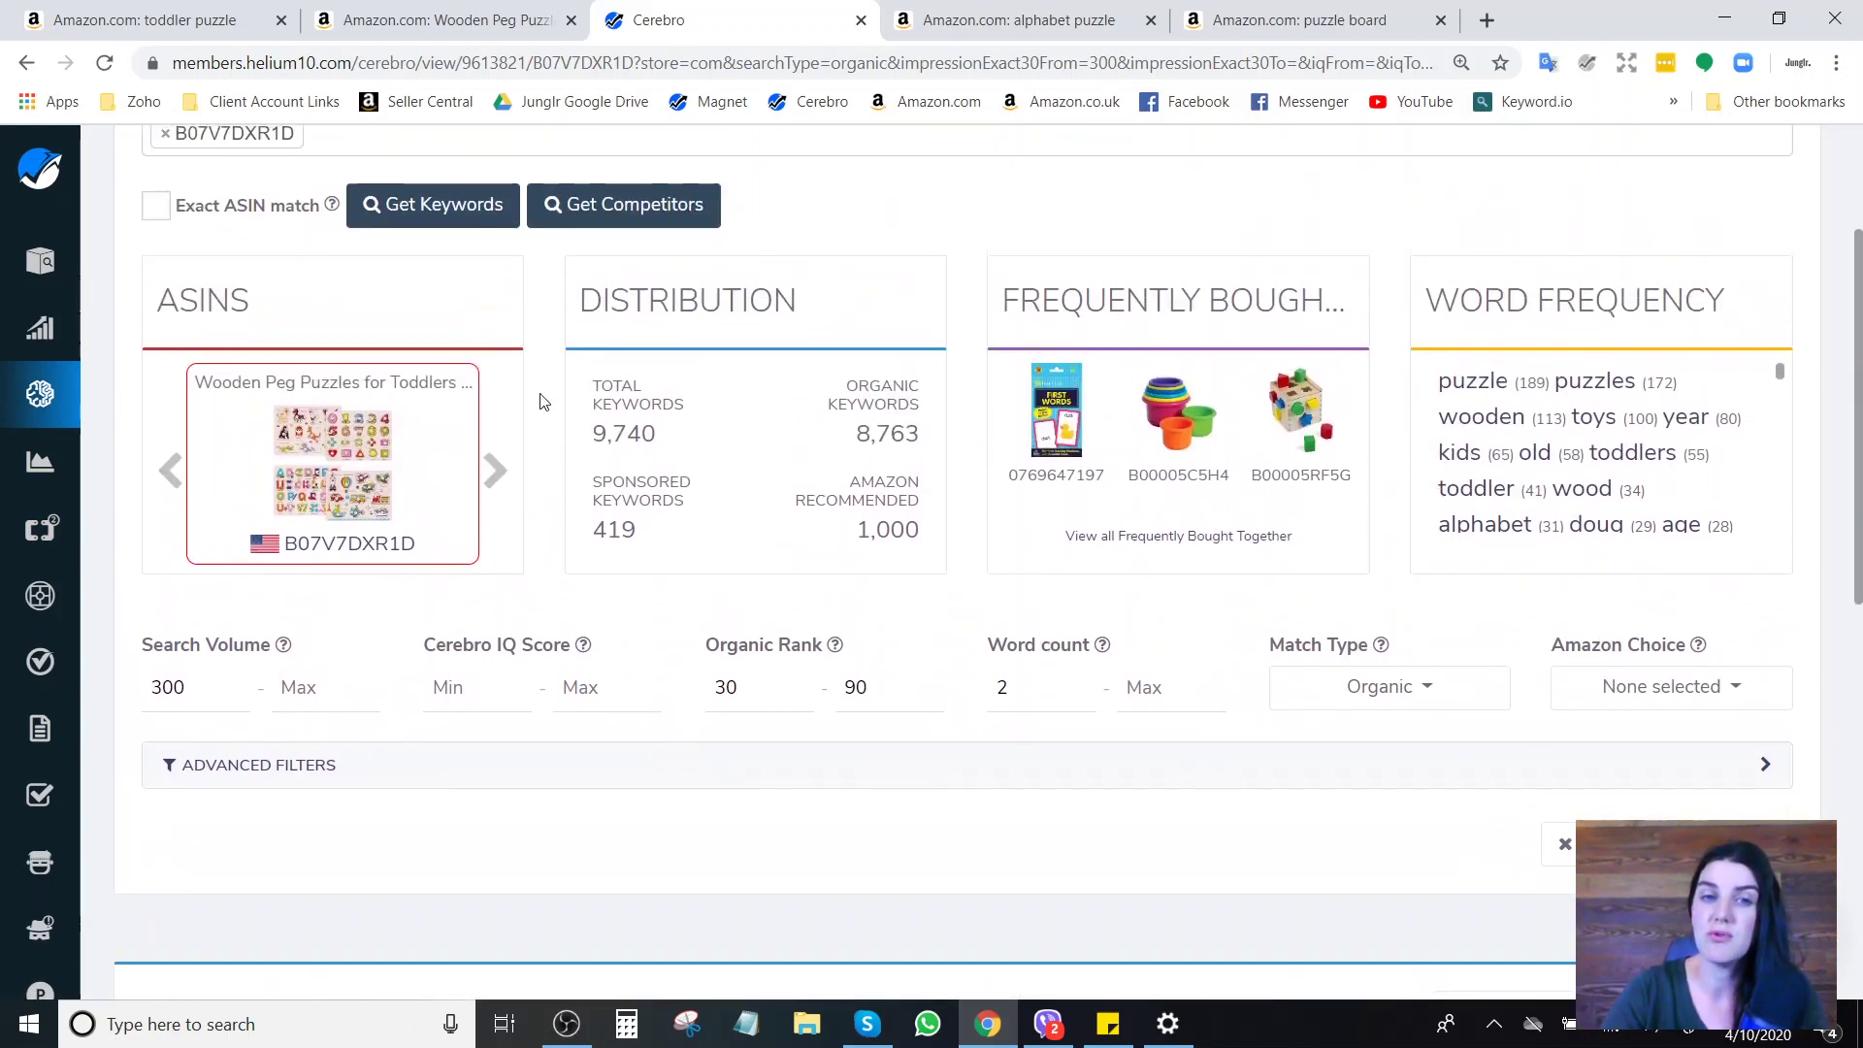
scroll(544, 399, "up", 3)
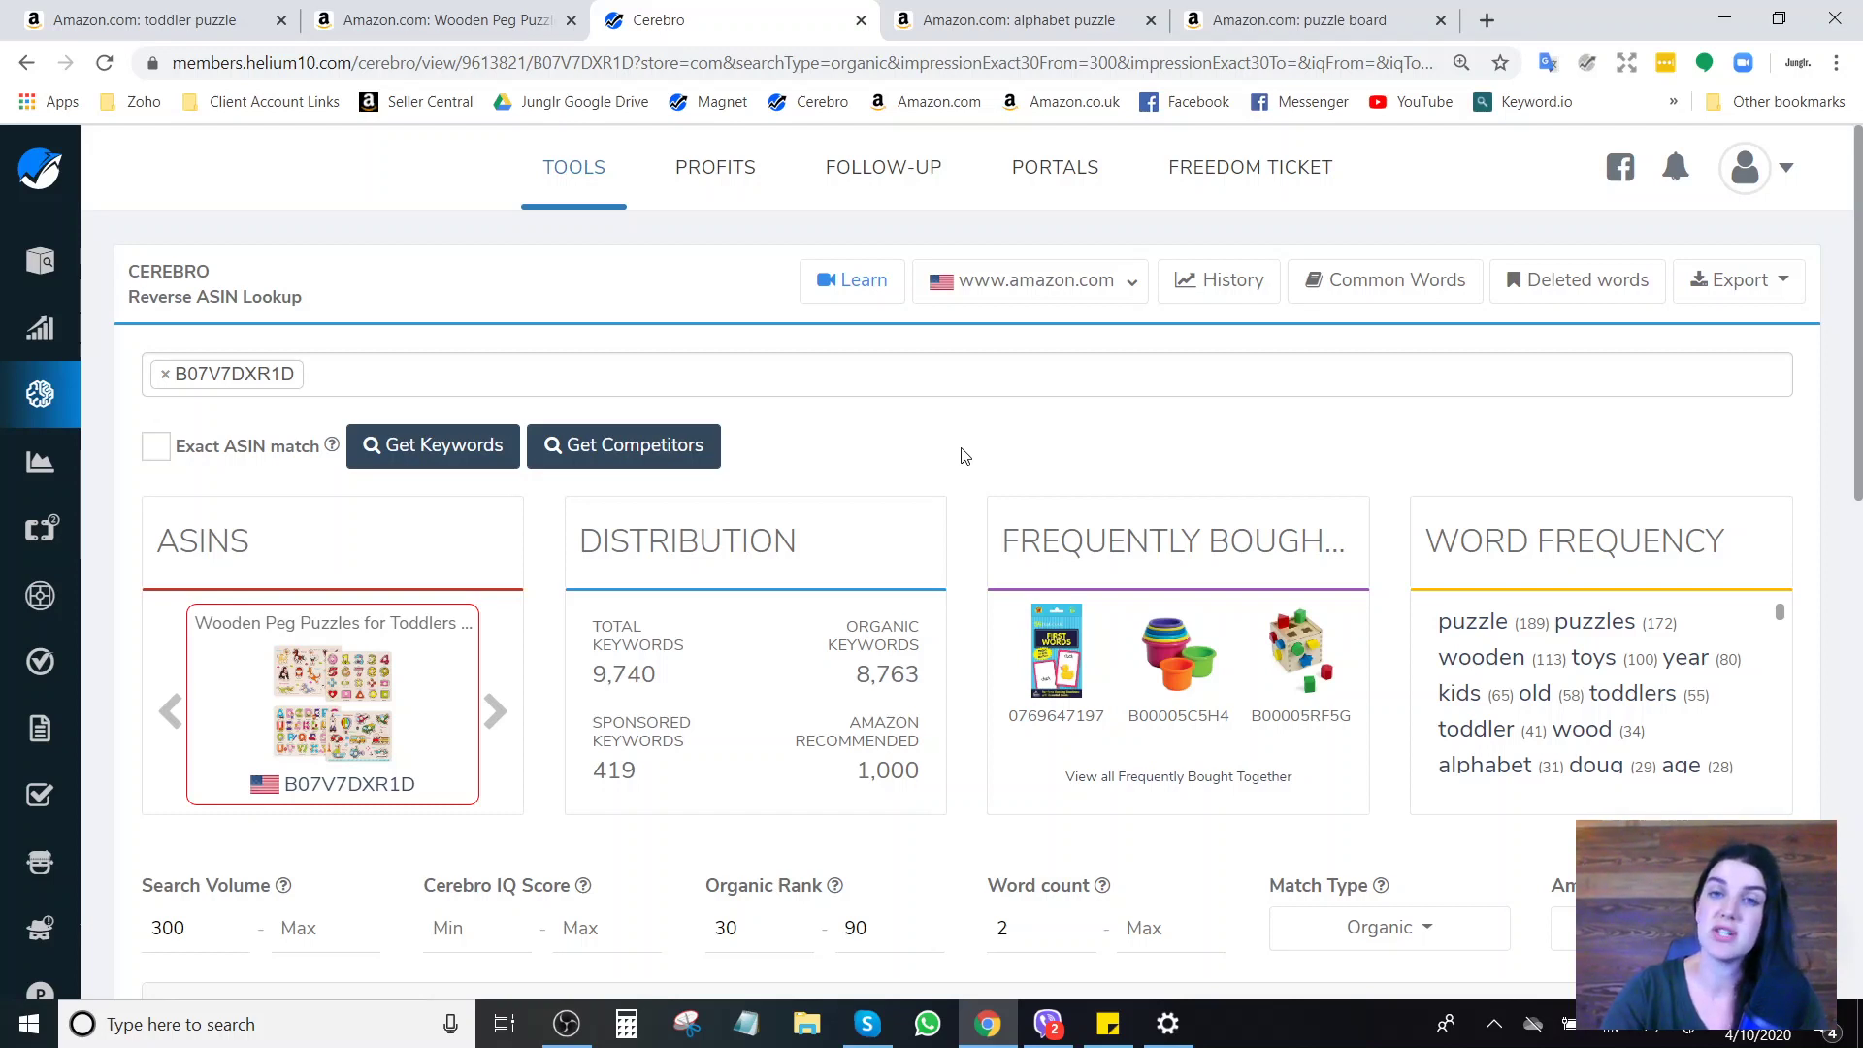
scroll(966, 456, "down", 1)
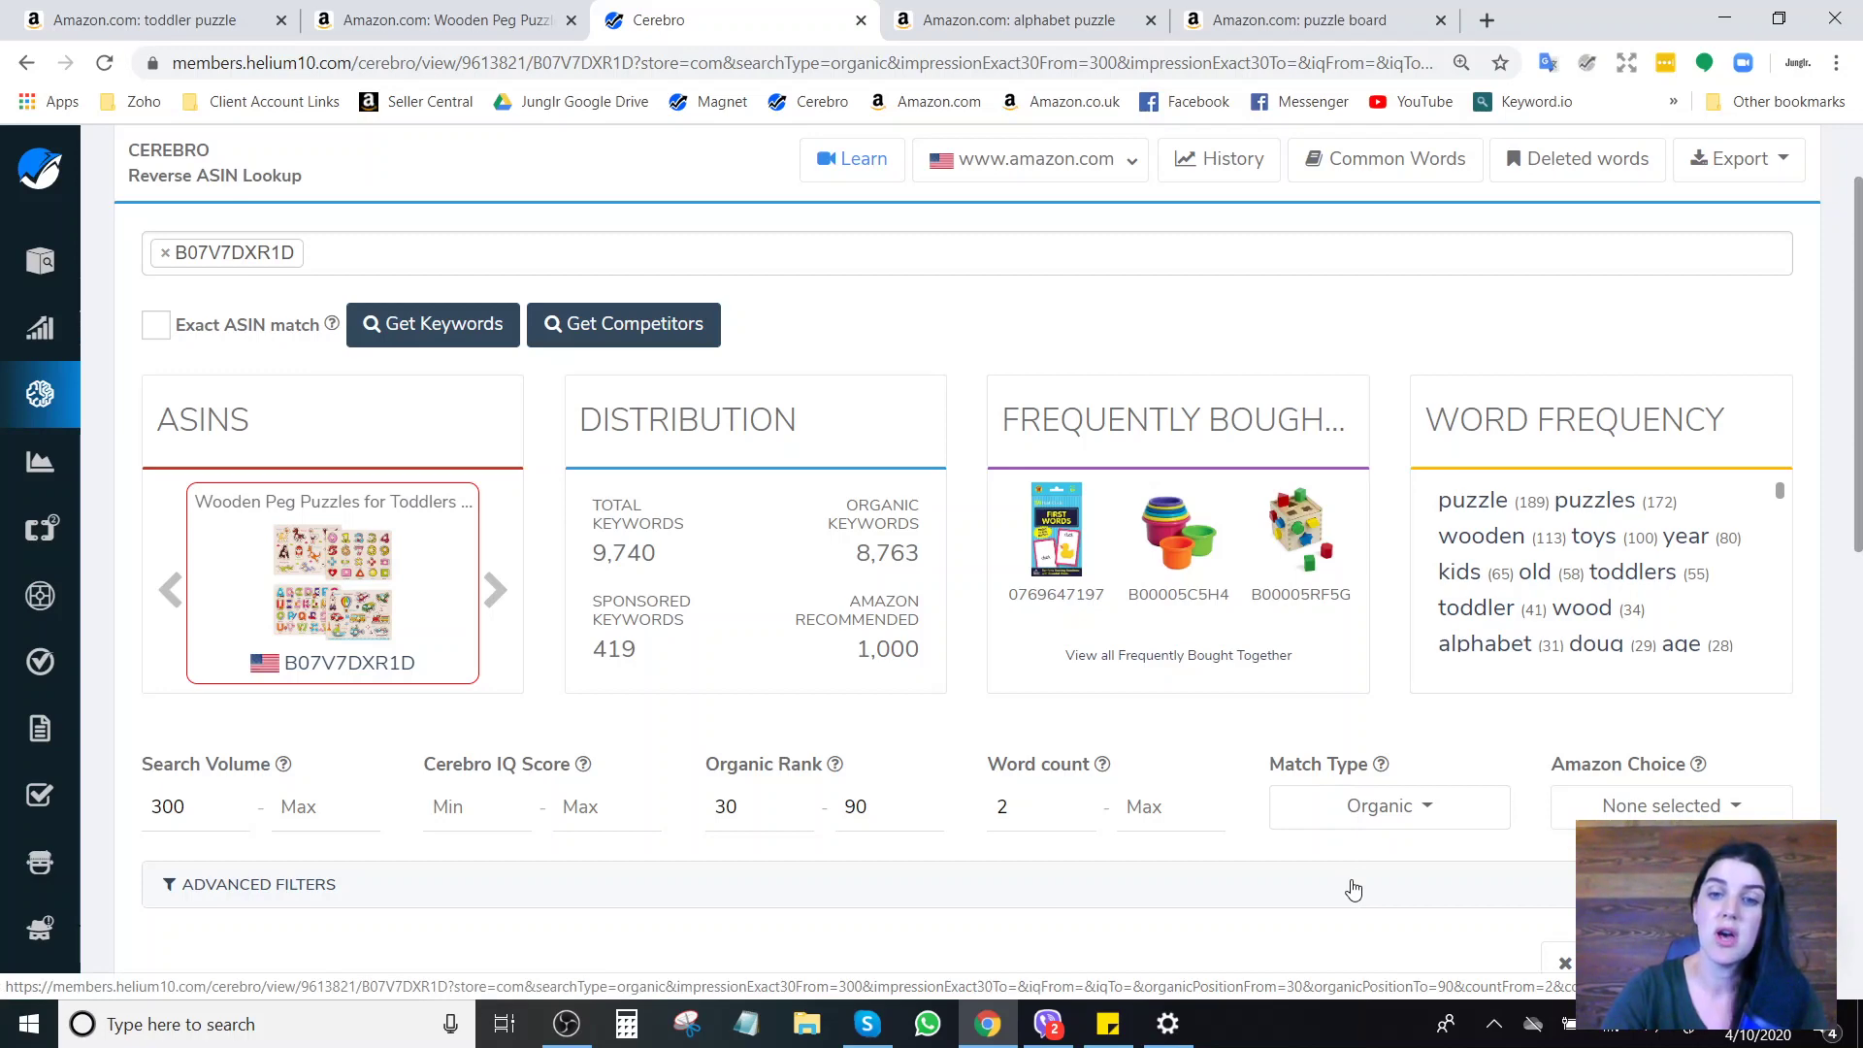
scroll(1354, 890, "down", 1)
scroll(1154, 796, "down", 2)
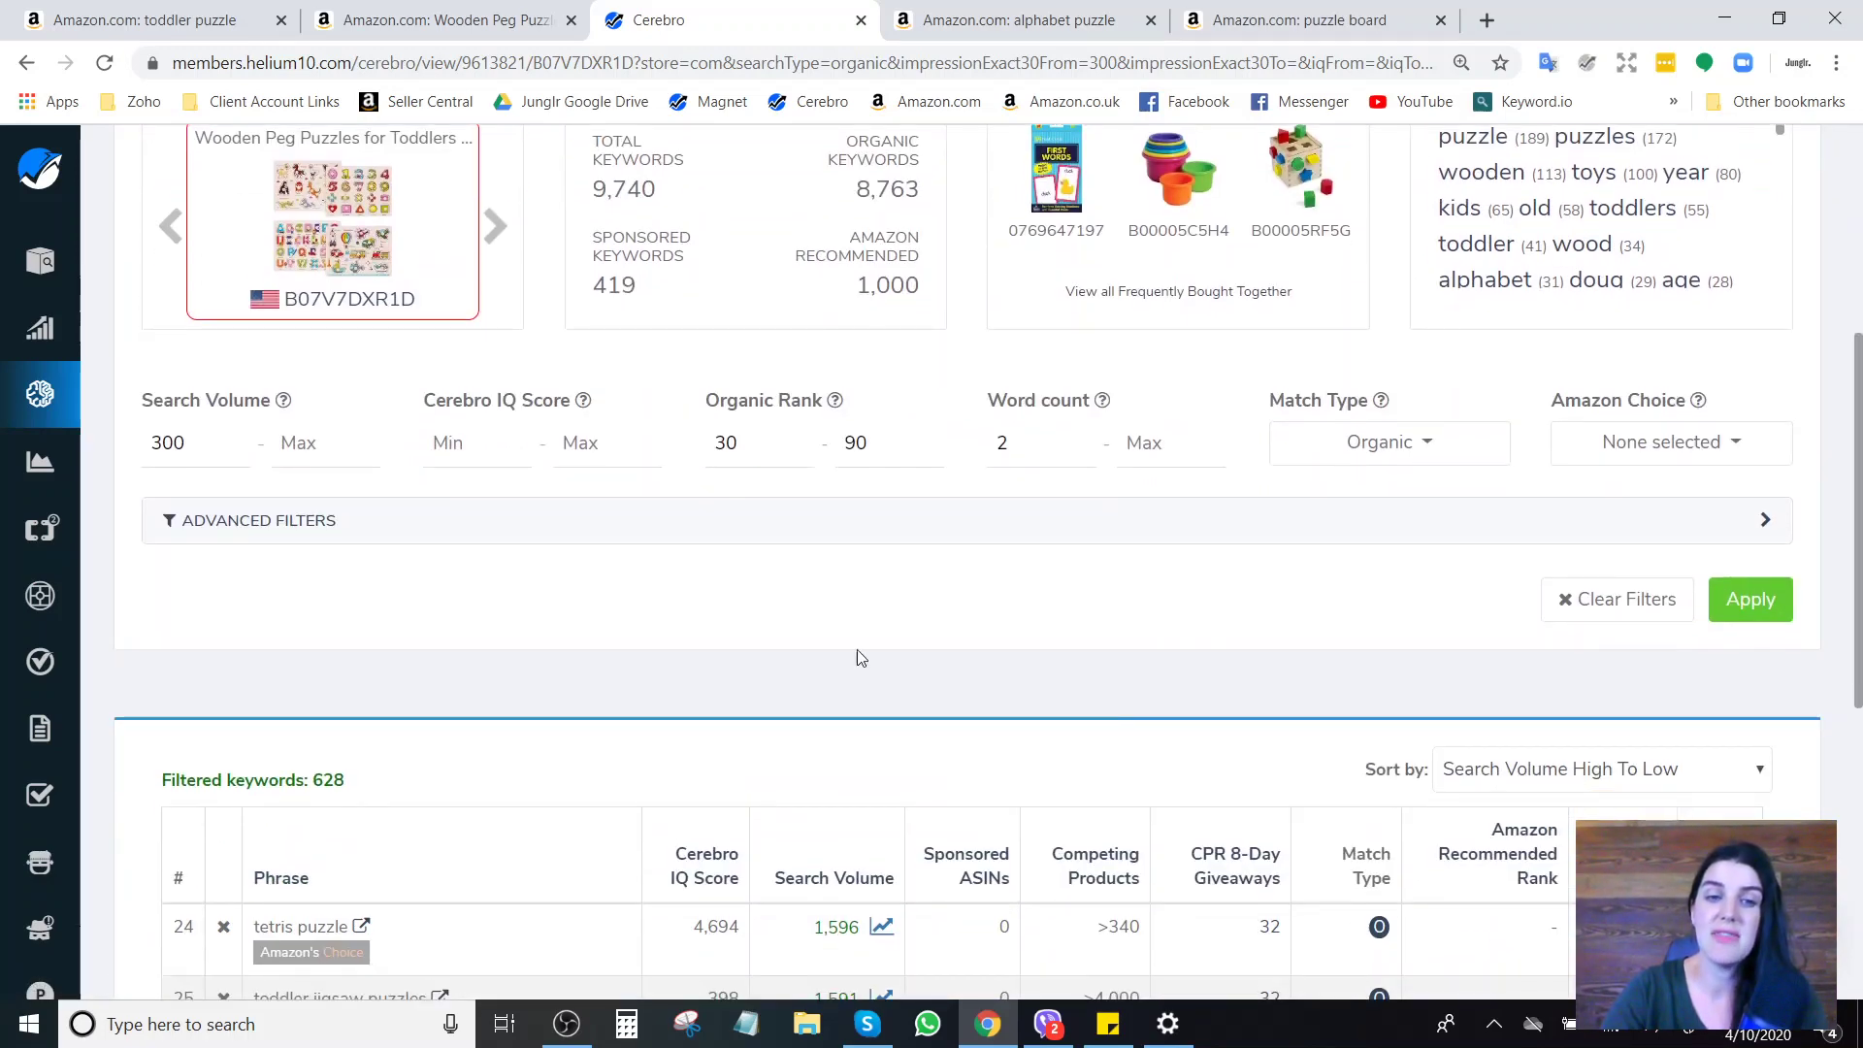
scroll(837, 675, "down", 1)
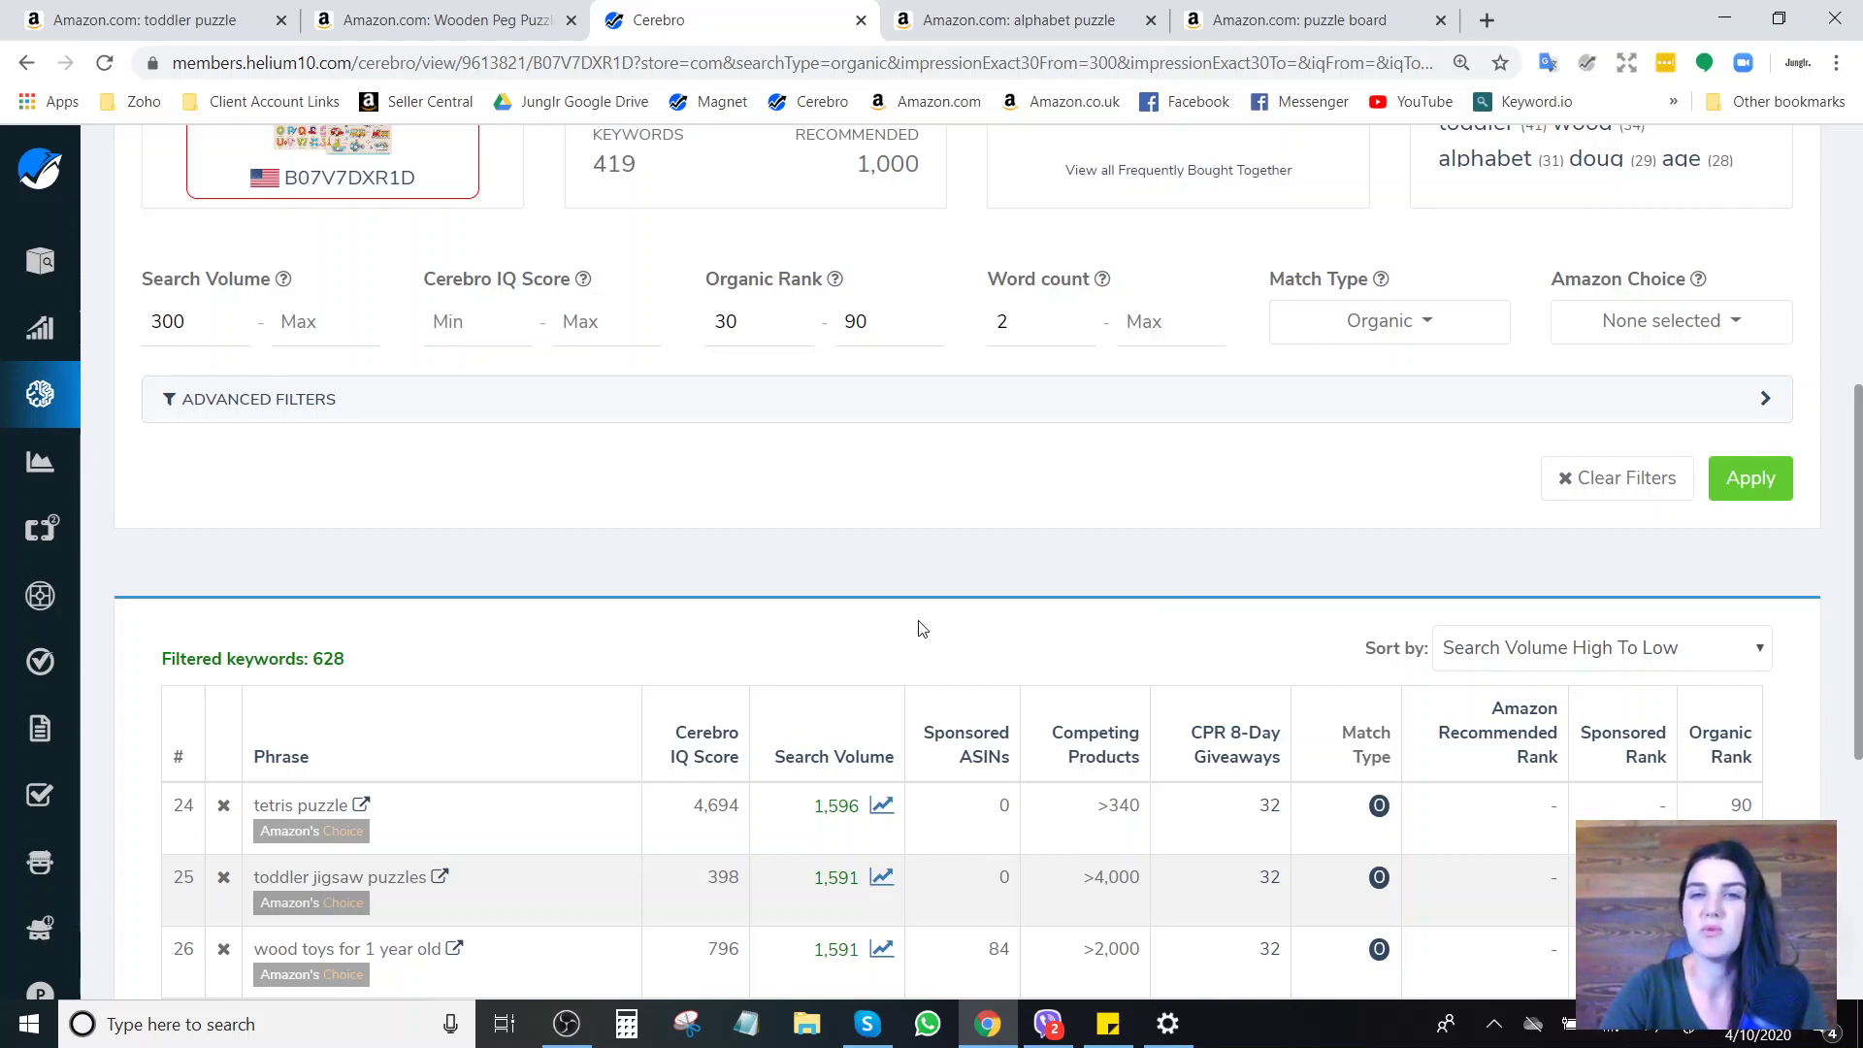
scroll(958, 535, "down", 1)
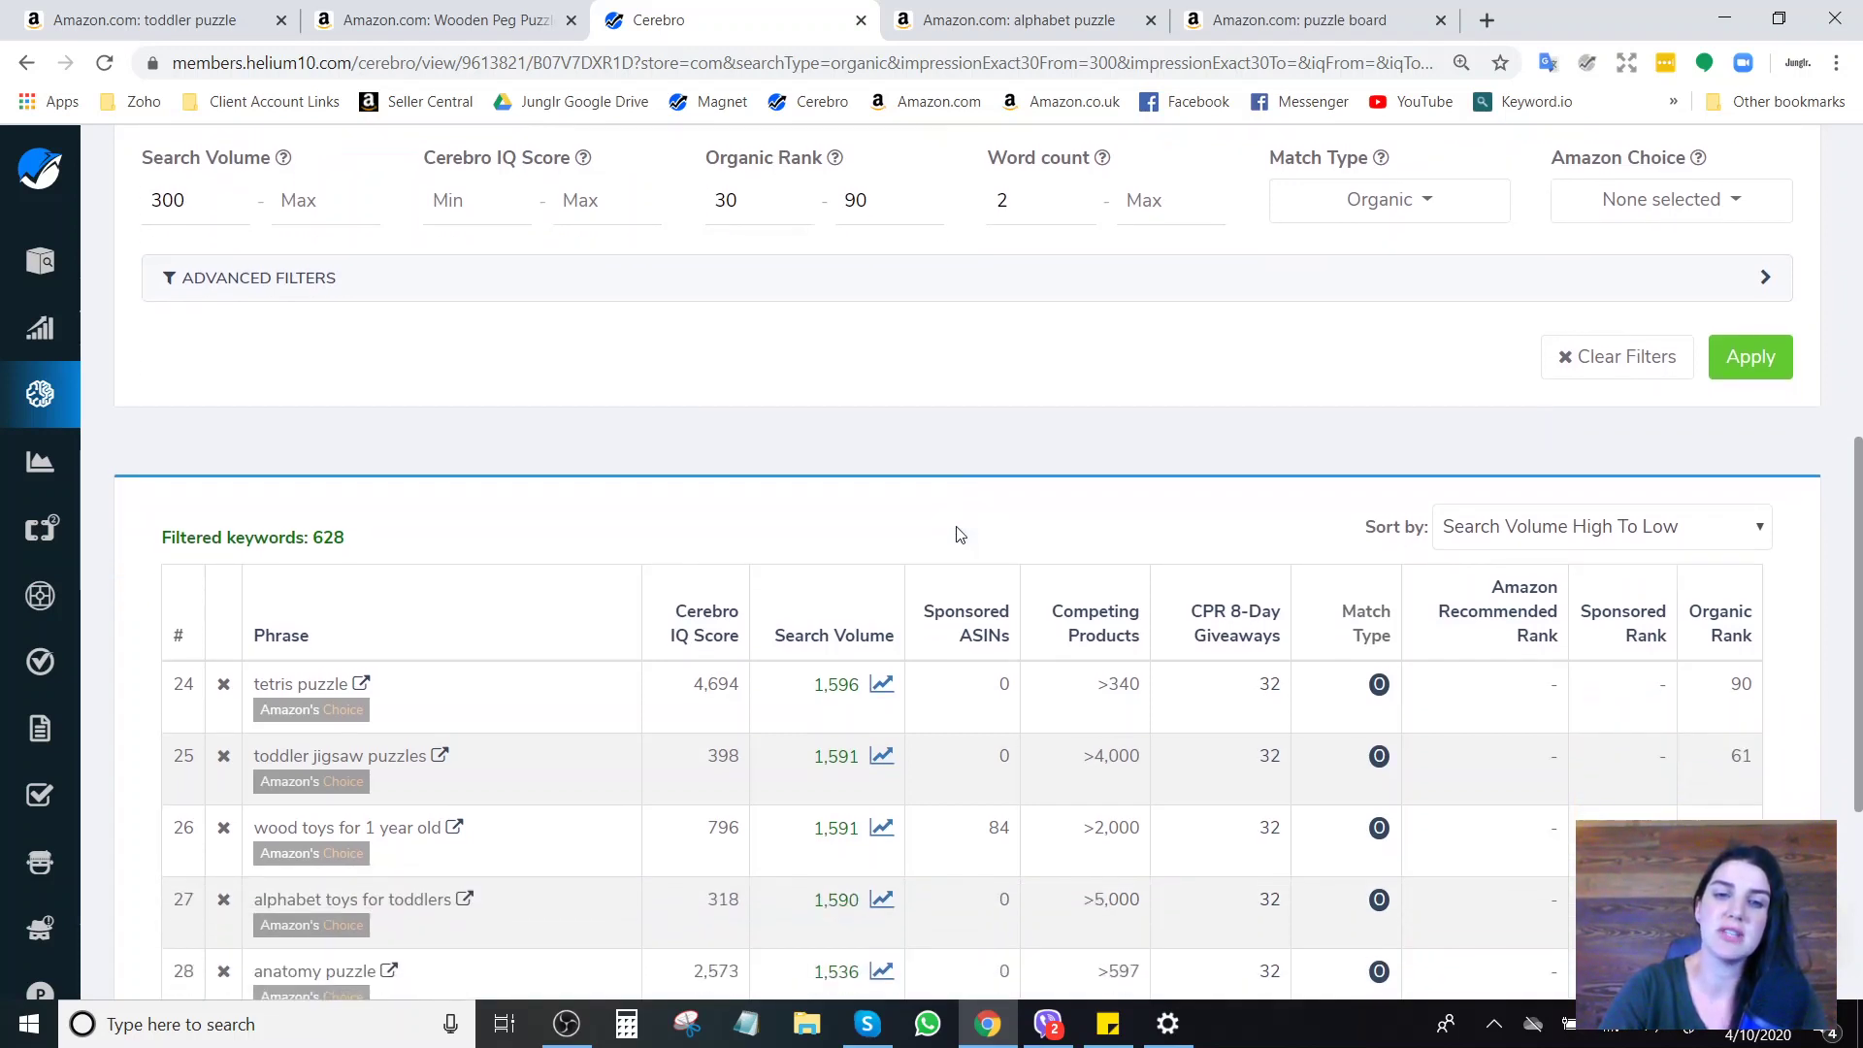